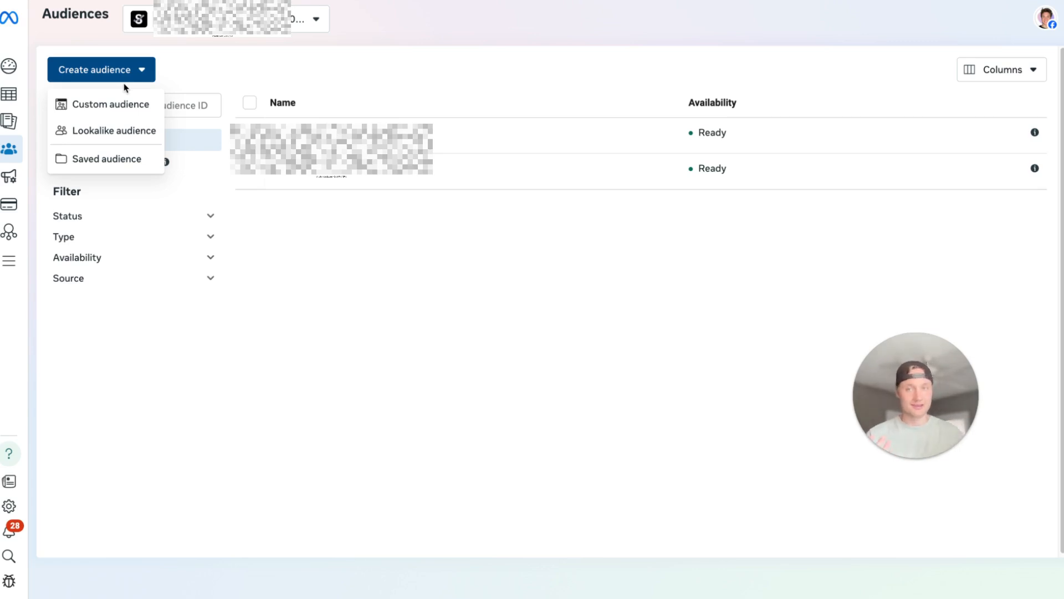
# Start a lookalike audience that uses SulkaSearch's Pixel as its value-based source.
pyautogui.click(70, 130)
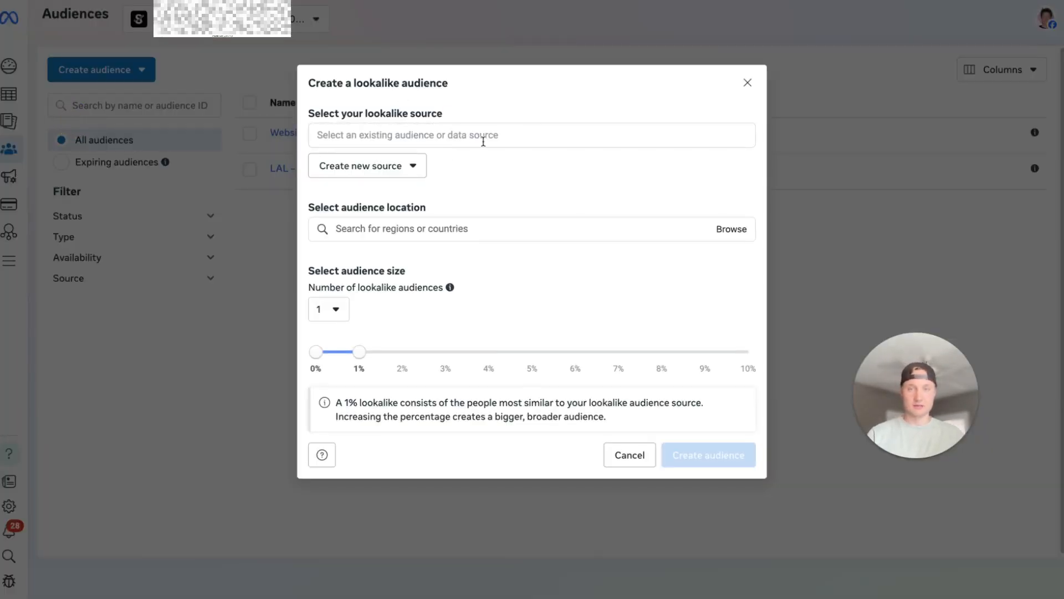
pyautogui.click(454, 135)
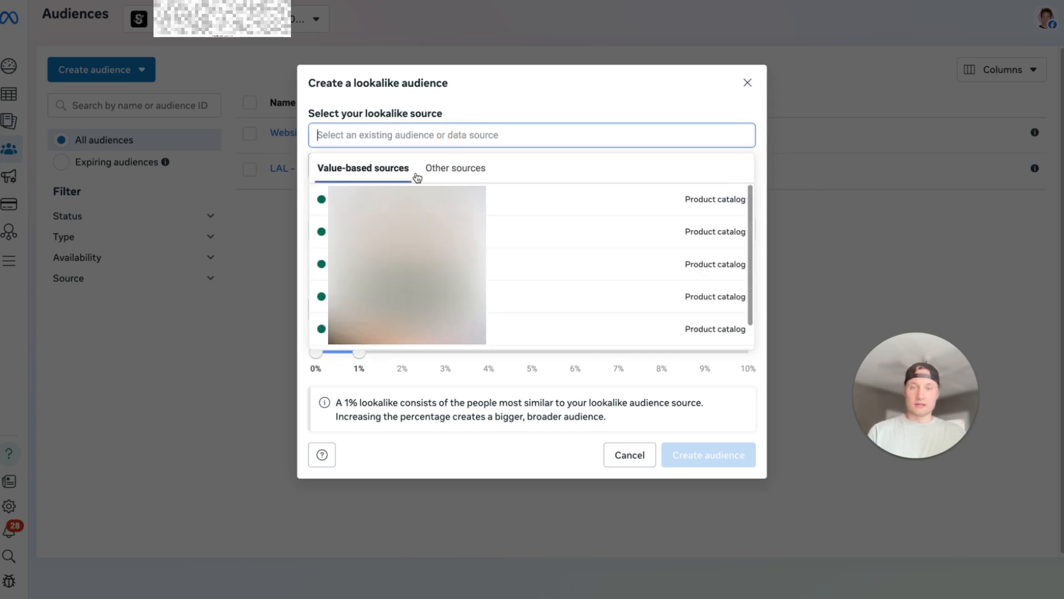
pyautogui.scroll(-1, 421, 233)
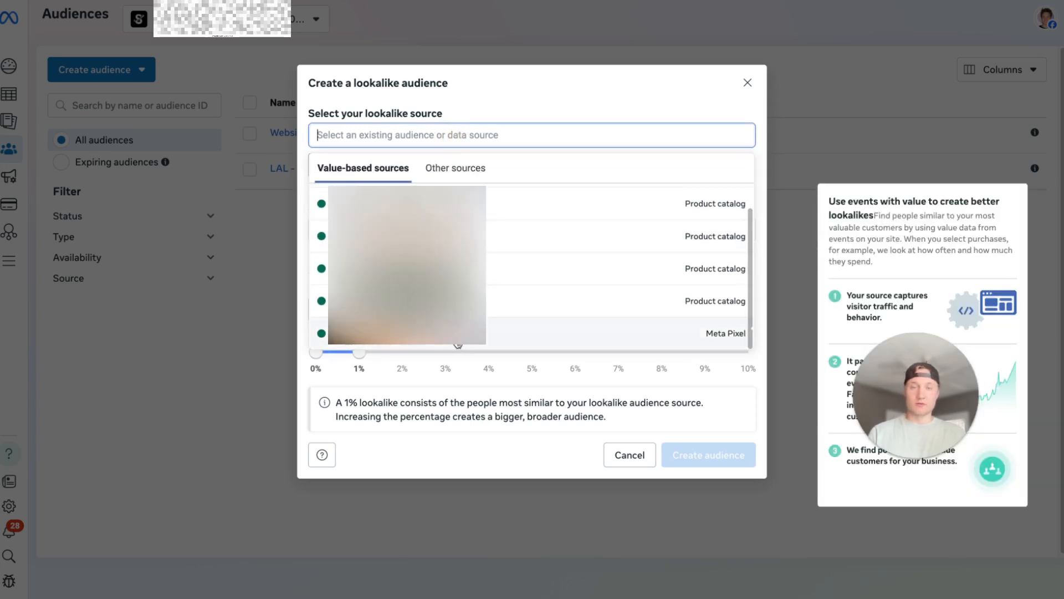
pyautogui.click(463, 331)
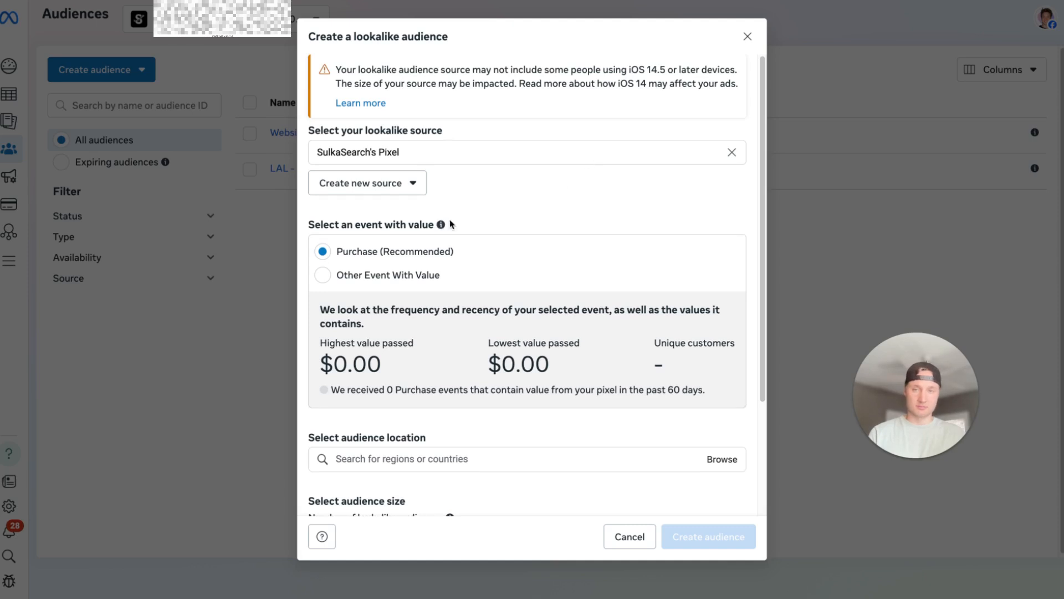
# Set the lookalike audience location to United States, keeping Purchase as the event with value.
pyautogui.scroll(-1, 455, 215)
pyautogui.scroll(-1, 456, 215)
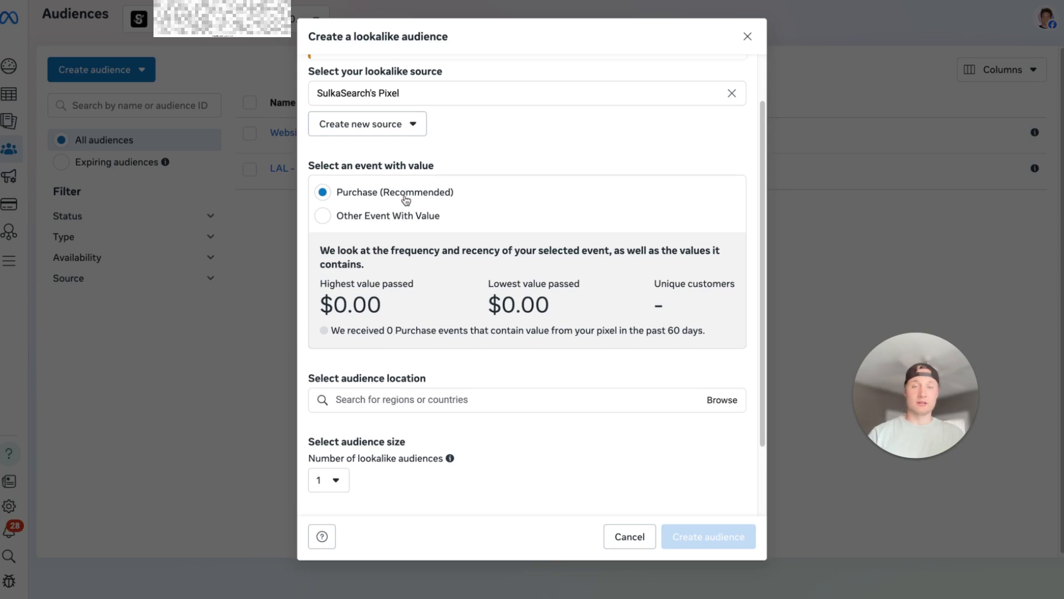
pyautogui.scroll(-1, 464, 206)
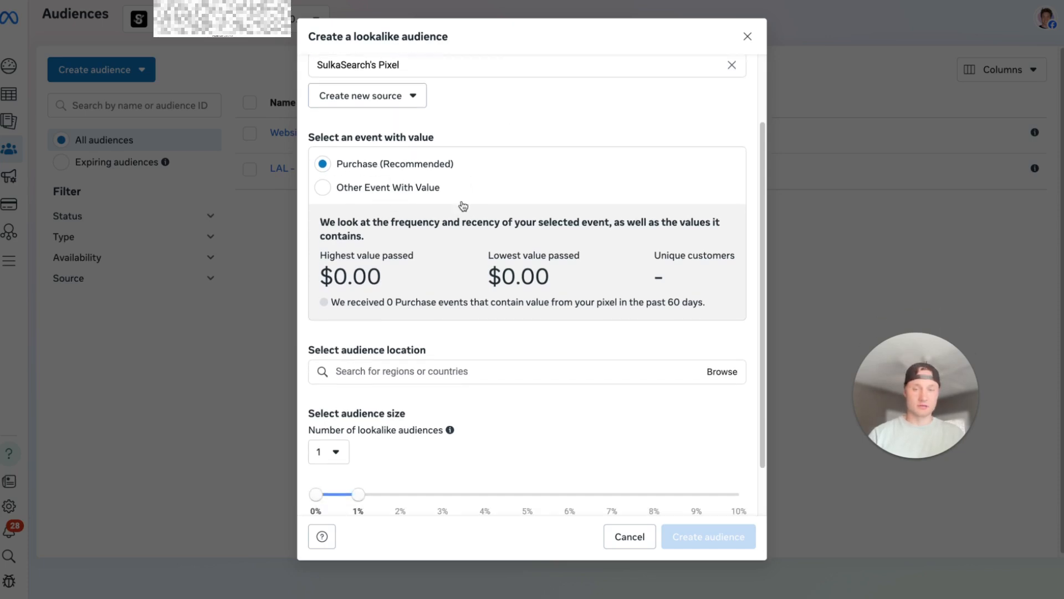
pyautogui.click(444, 361)
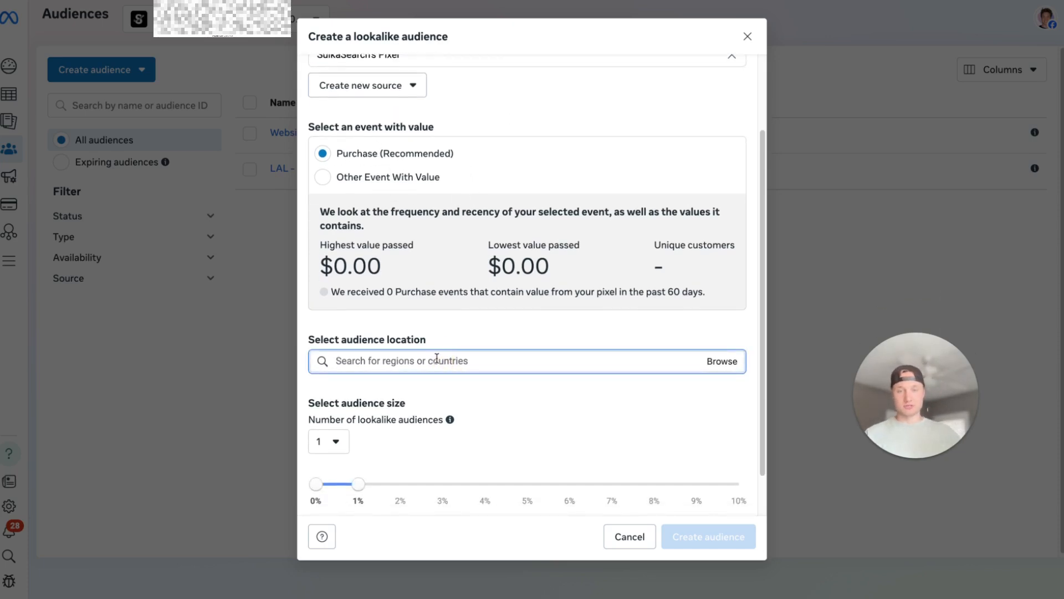
pyautogui.write('United States')
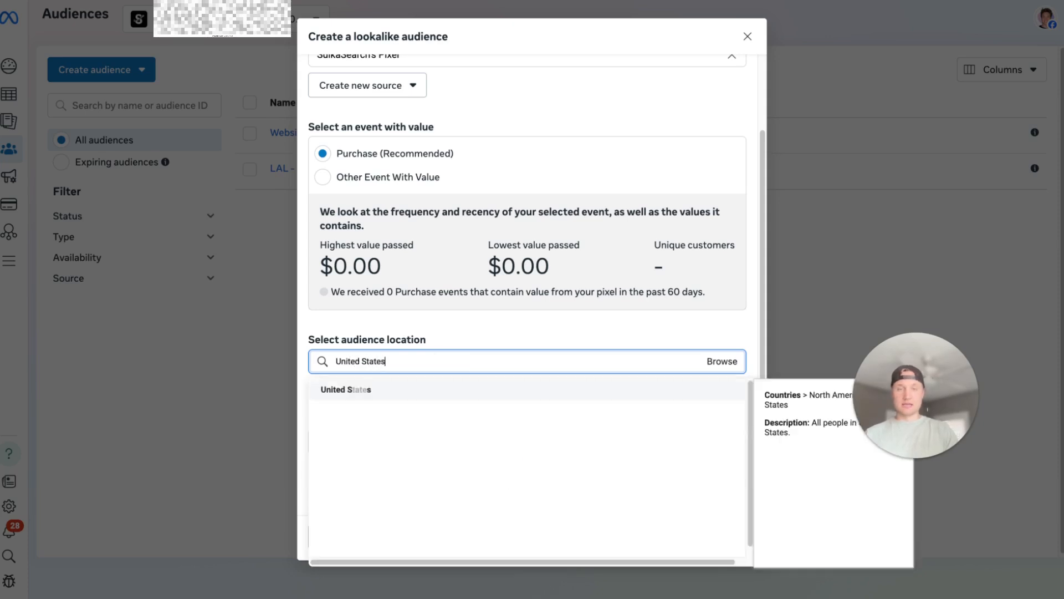
pyautogui.click(374, 391)
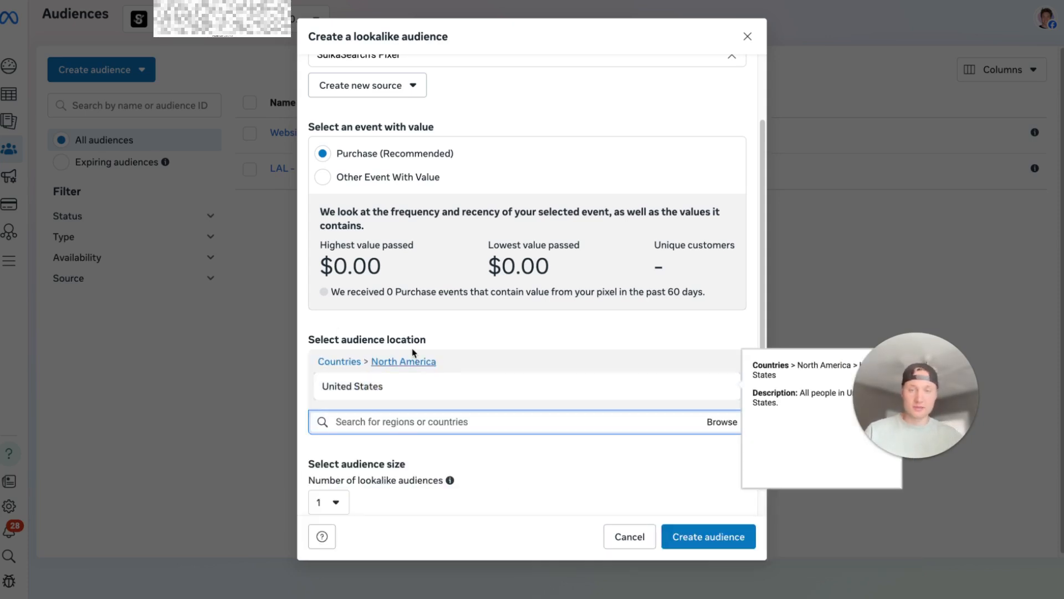
pyautogui.scroll(-3, 441, 359)
pyautogui.click(429, 358)
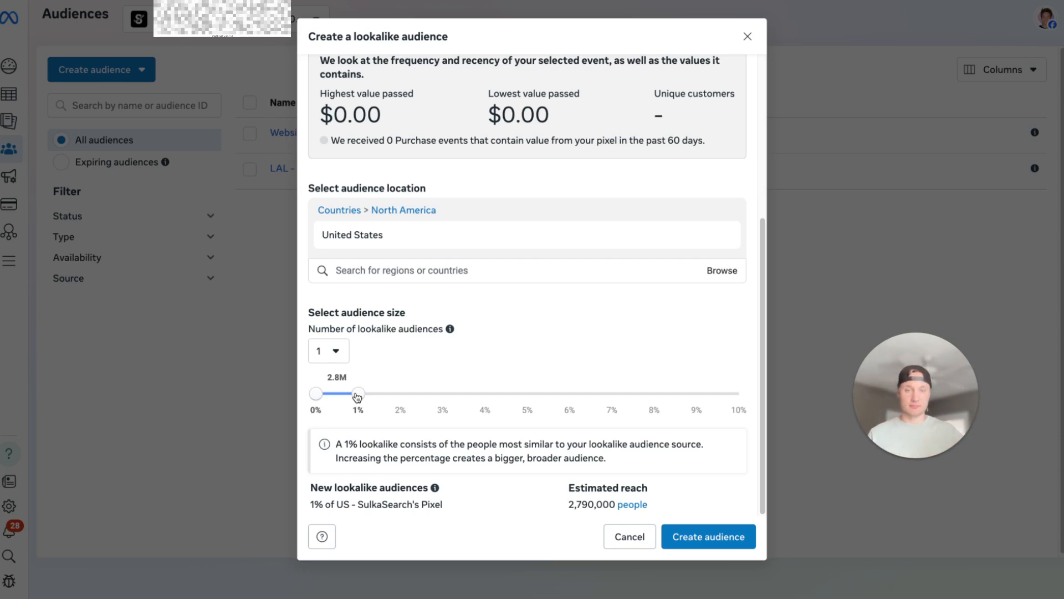
# Try different lookalike audience sizes for the United States: 3%, 1%, 4% and 5%.
pyautogui.moveTo(357, 396); pyautogui.dragTo(447, 399)
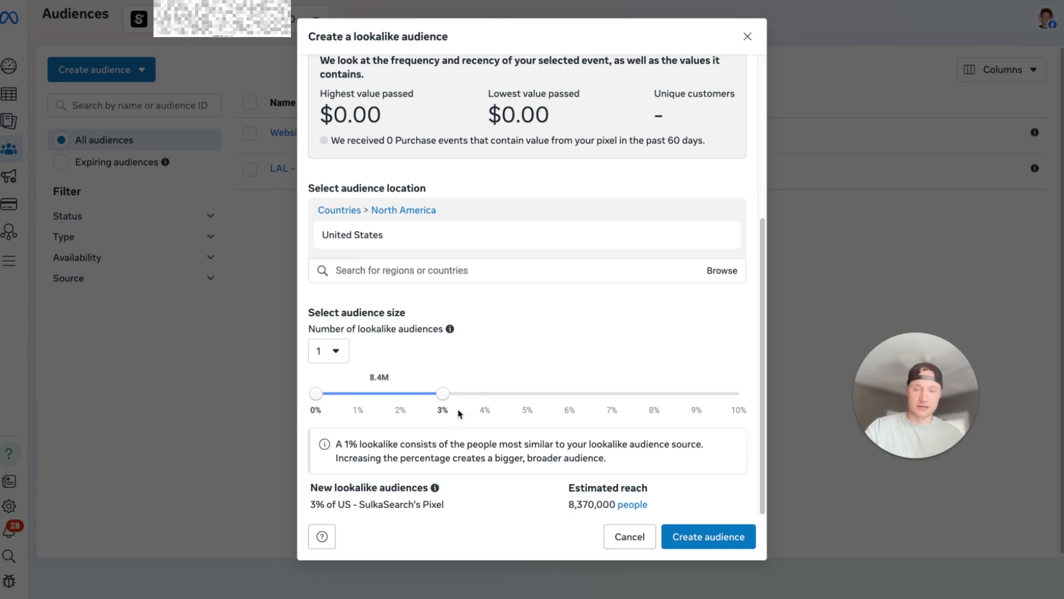
pyautogui.moveTo(442, 394); pyautogui.dragTo(380, 396)
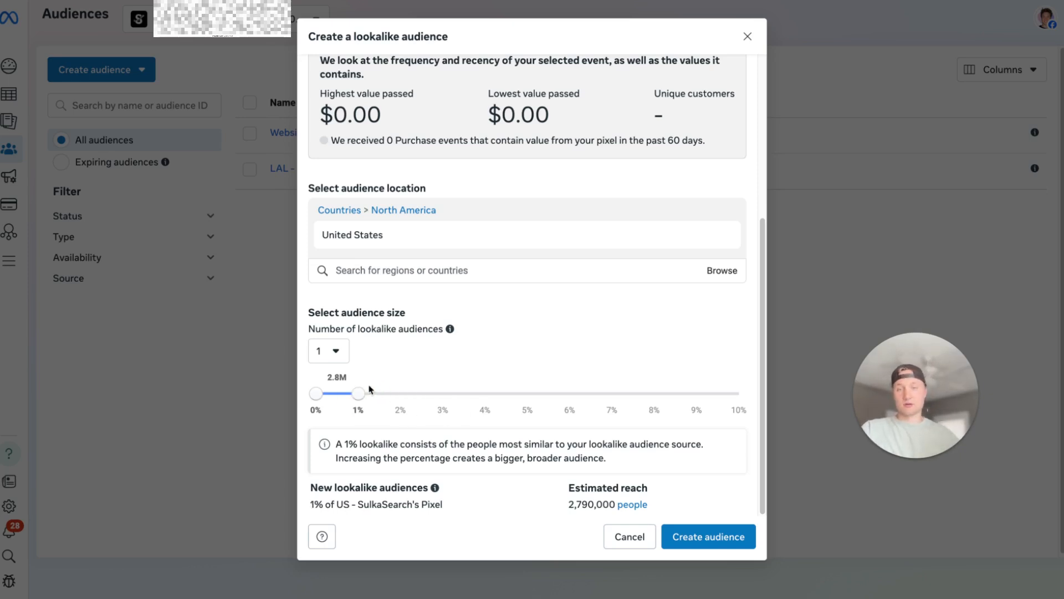
pyautogui.doubleClick(335, 376)
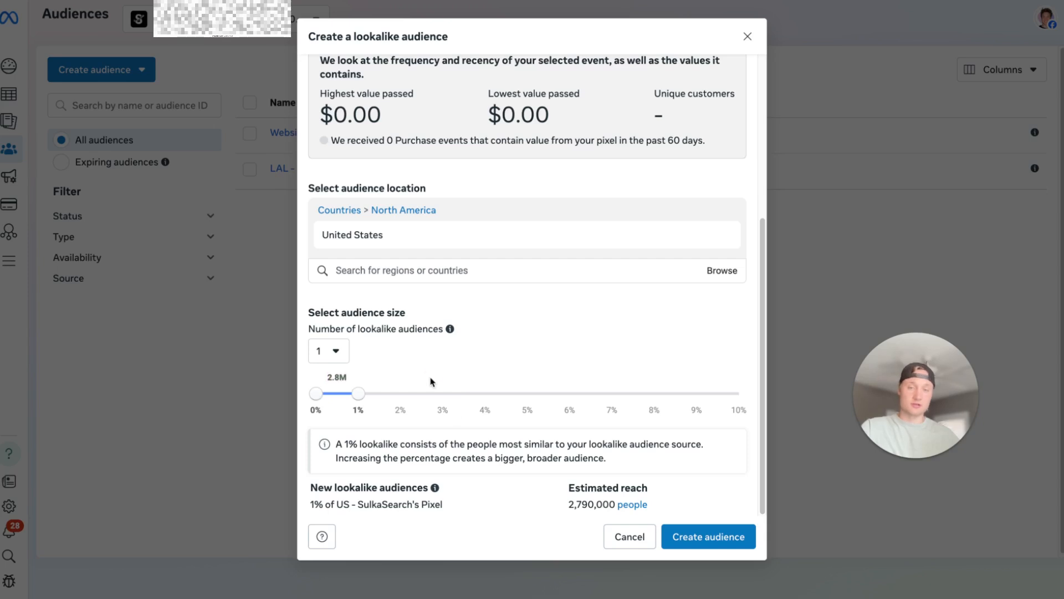
pyautogui.moveTo(360, 395); pyautogui.dragTo(411, 406)
pyautogui.click(506, 396)
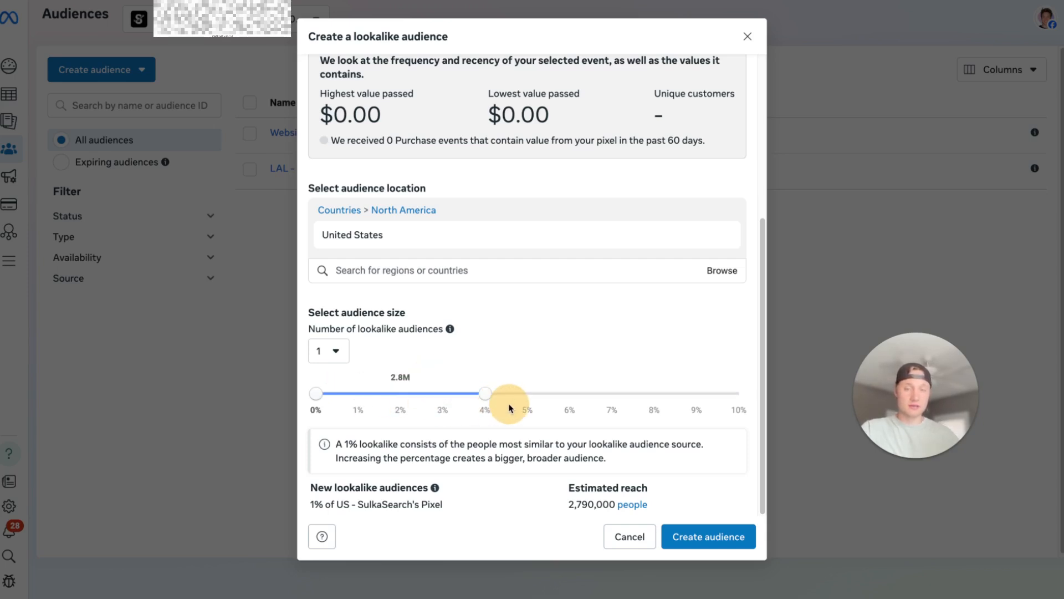
pyautogui.click(508, 393)
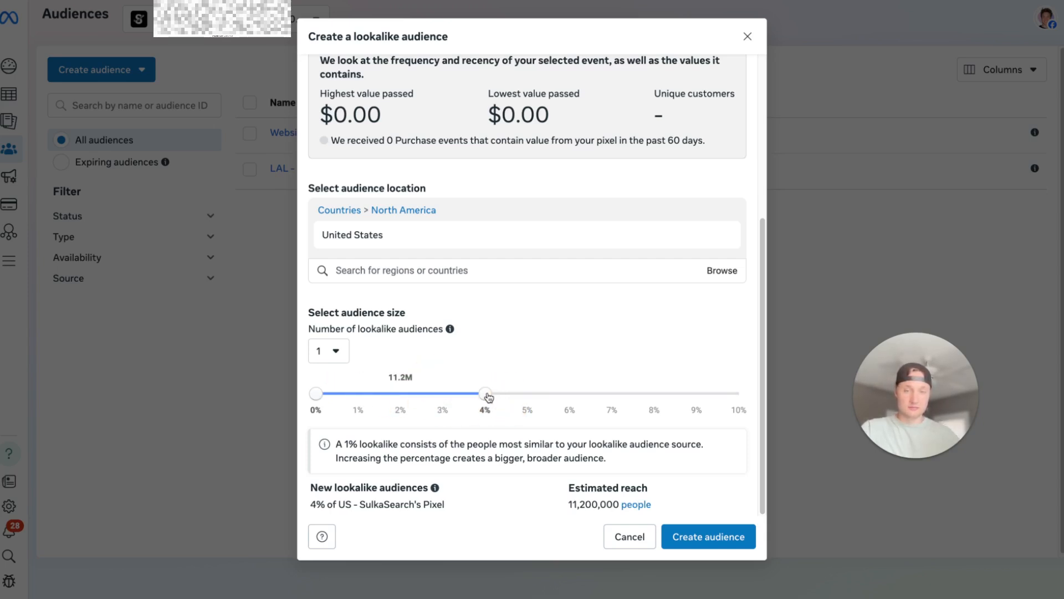
pyautogui.click(522, 395)
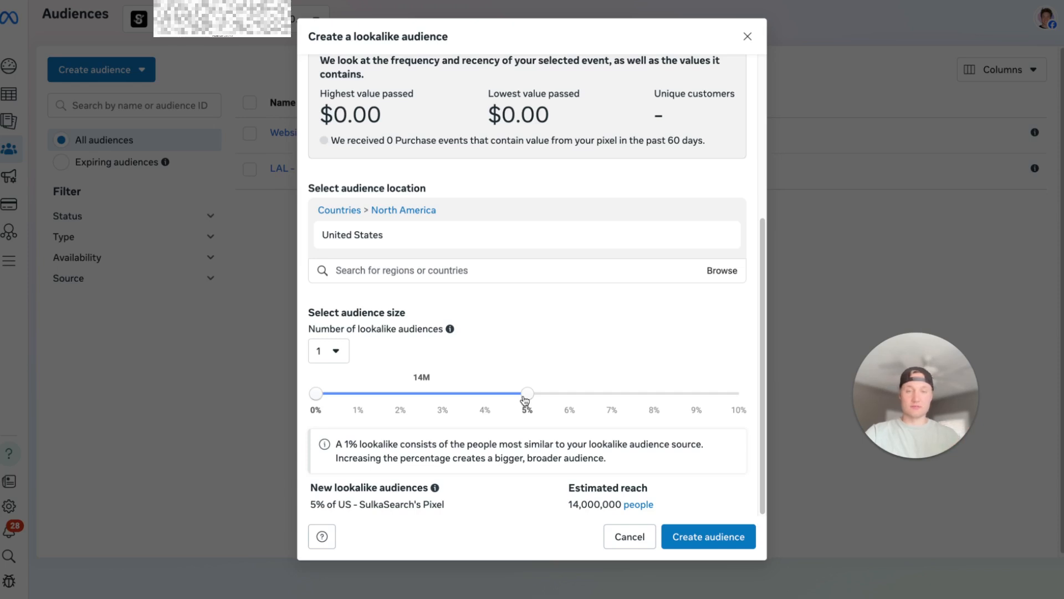
# Try to create the lookalike audience at a size of 1%, and close its form.
pyautogui.moveTo(525, 395); pyautogui.dragTo(355, 396)
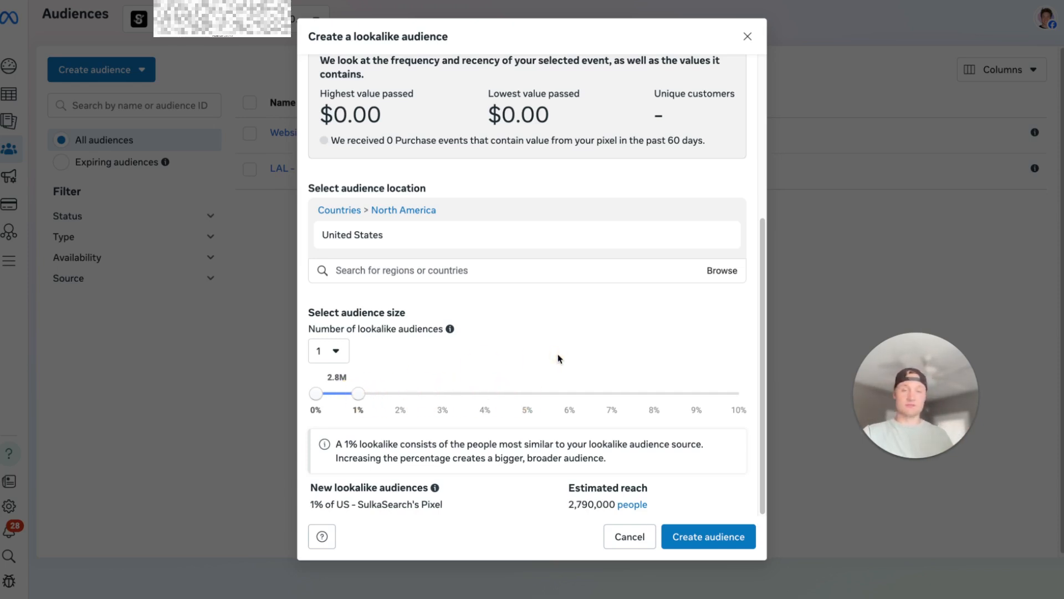
pyautogui.click(708, 537)
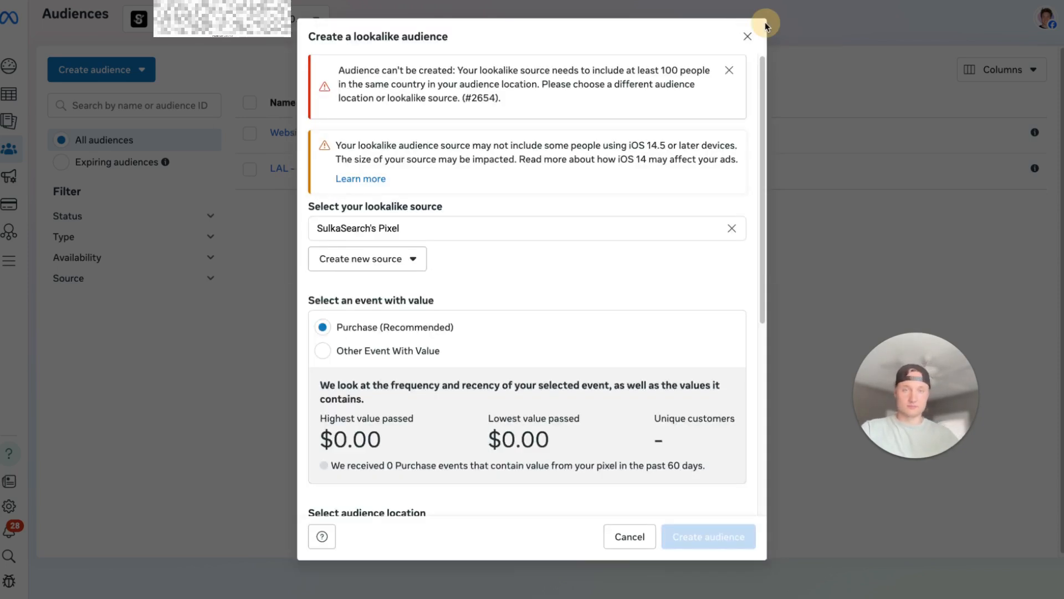
pyautogui.click(748, 36)
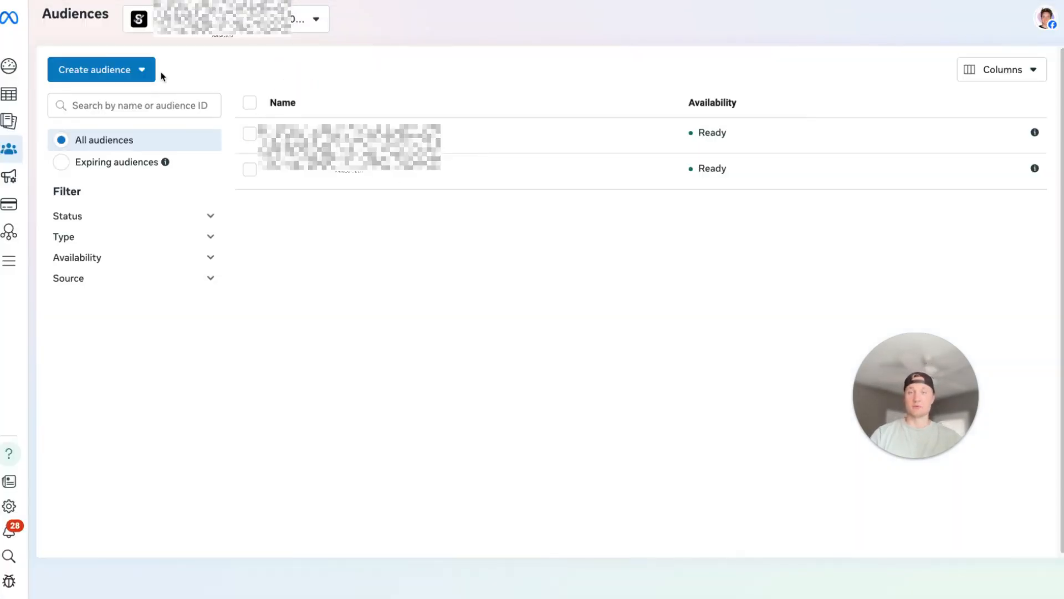
# Start a new custom audience with Video as its Meta source.
pyautogui.click(137, 68)
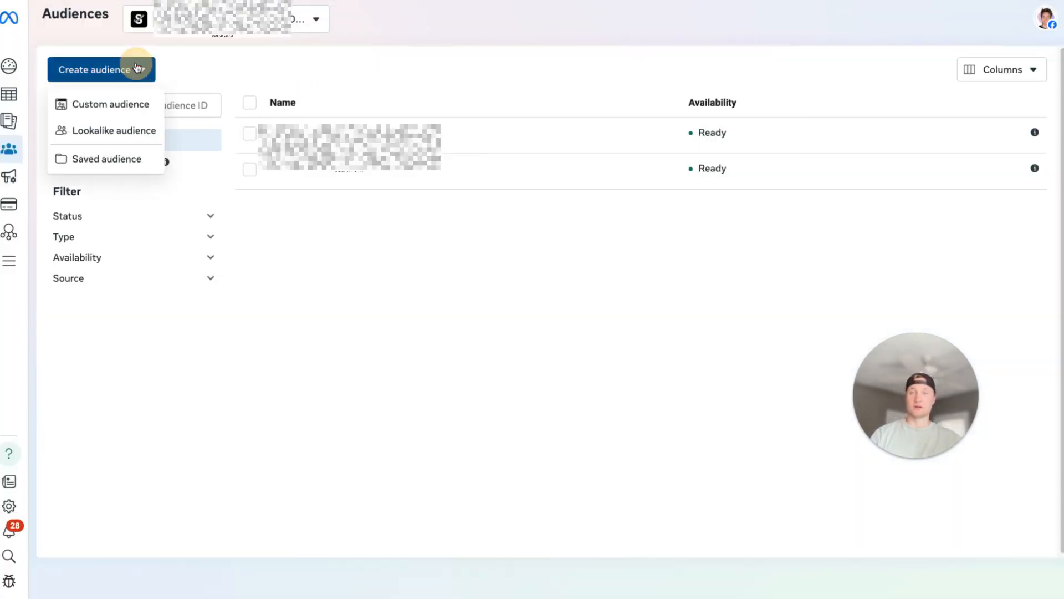
pyautogui.click(129, 105)
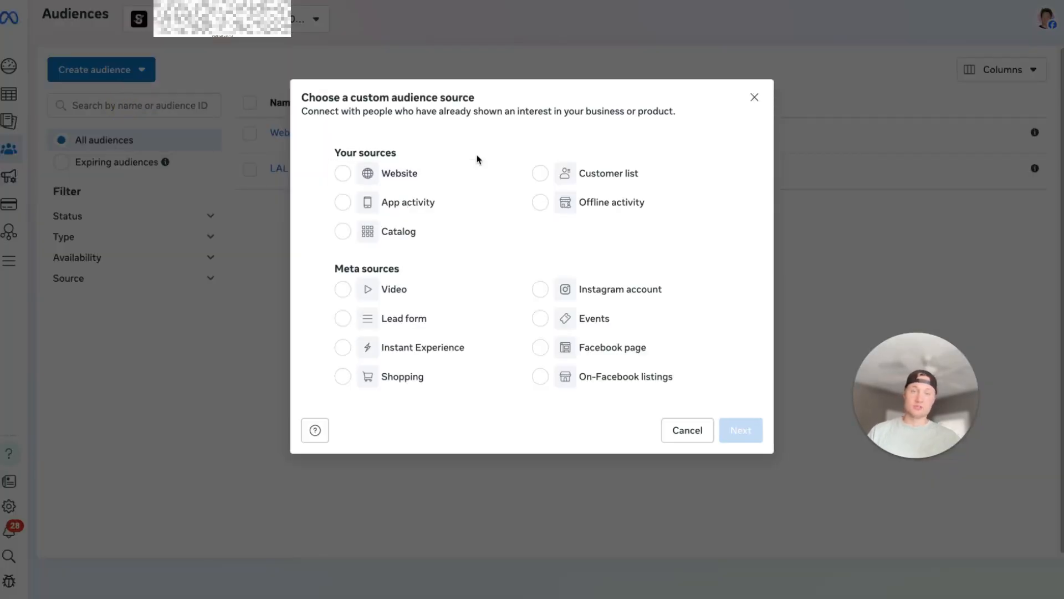
pyautogui.click(395, 289)
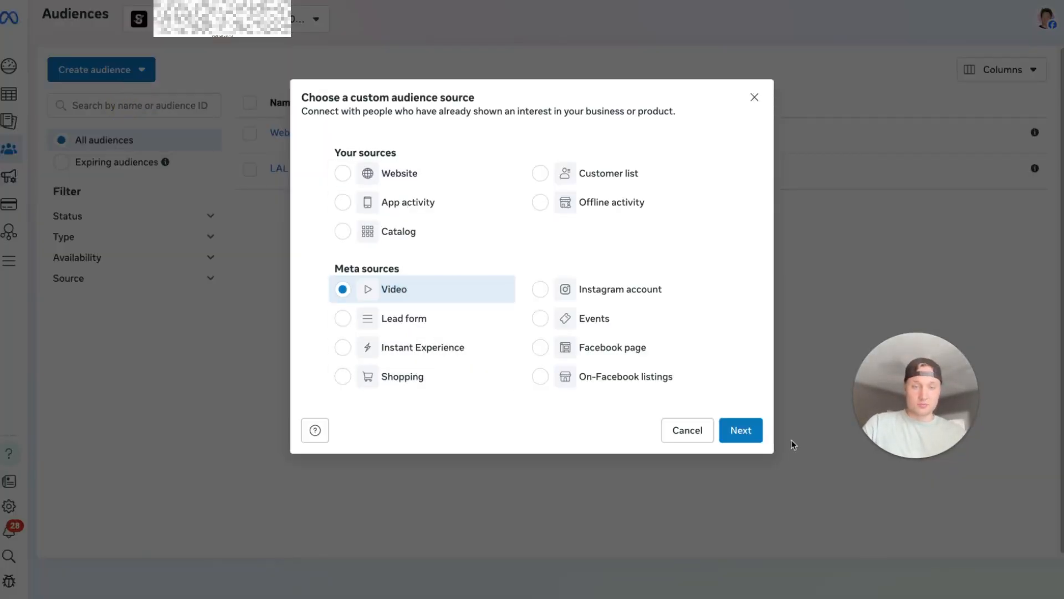
pyautogui.click(745, 432)
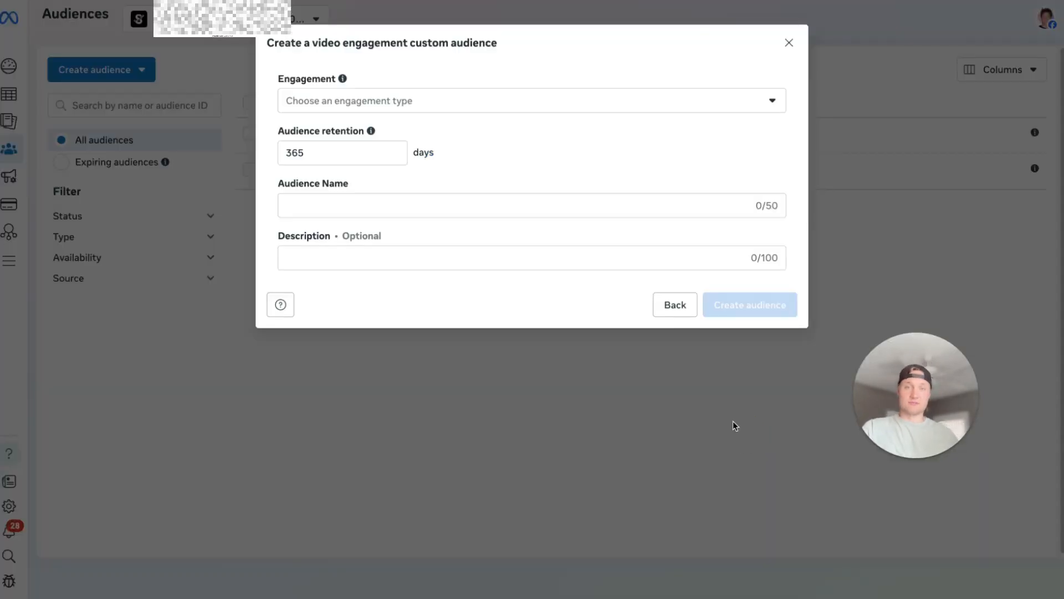
# Set the engagement to people who have viewed at least 25% of your video, and the audience retention to 180 days.
pyautogui.click(411, 105)
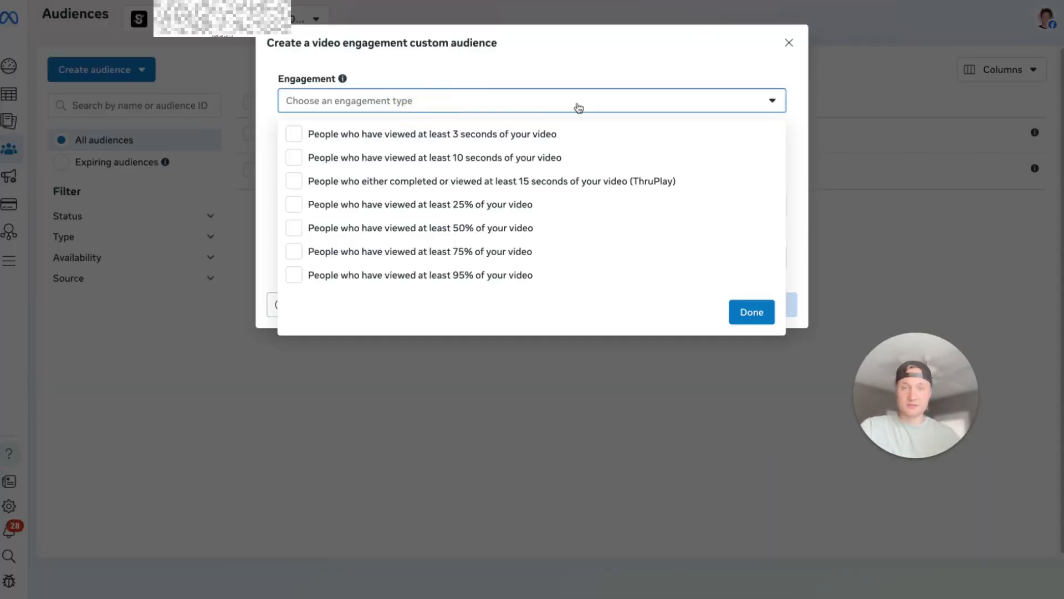
pyautogui.click(465, 210)
pyautogui.click(511, 83)
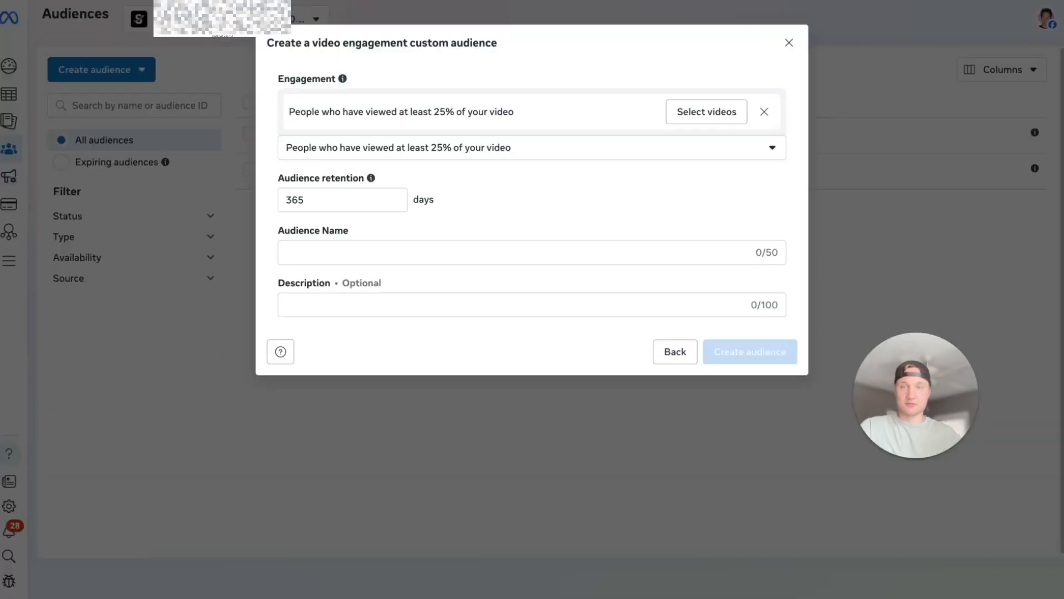
pyautogui.click(349, 203)
pyautogui.doubleClick(349, 202)
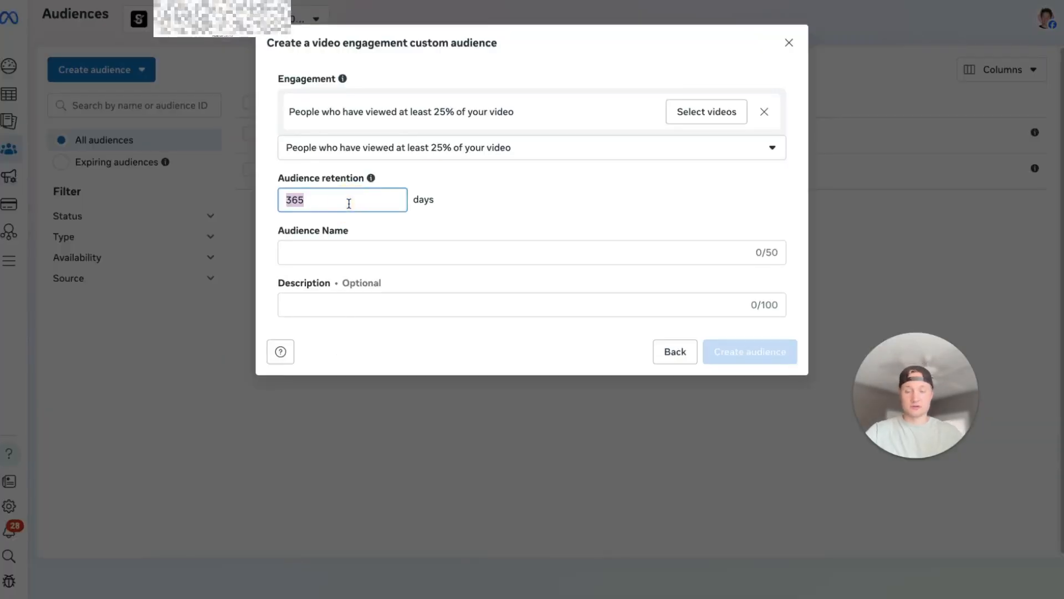
pyautogui.write('180')
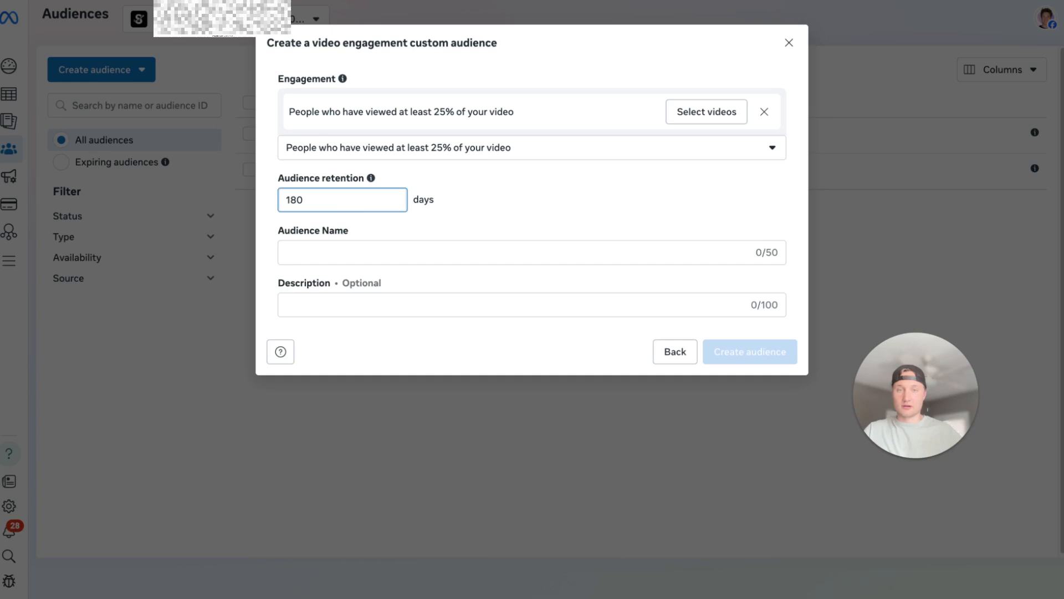
pyautogui.click(546, 211)
# Name the video engagement audience "VV - 25% - 180 Days".
pyautogui.click(468, 245)
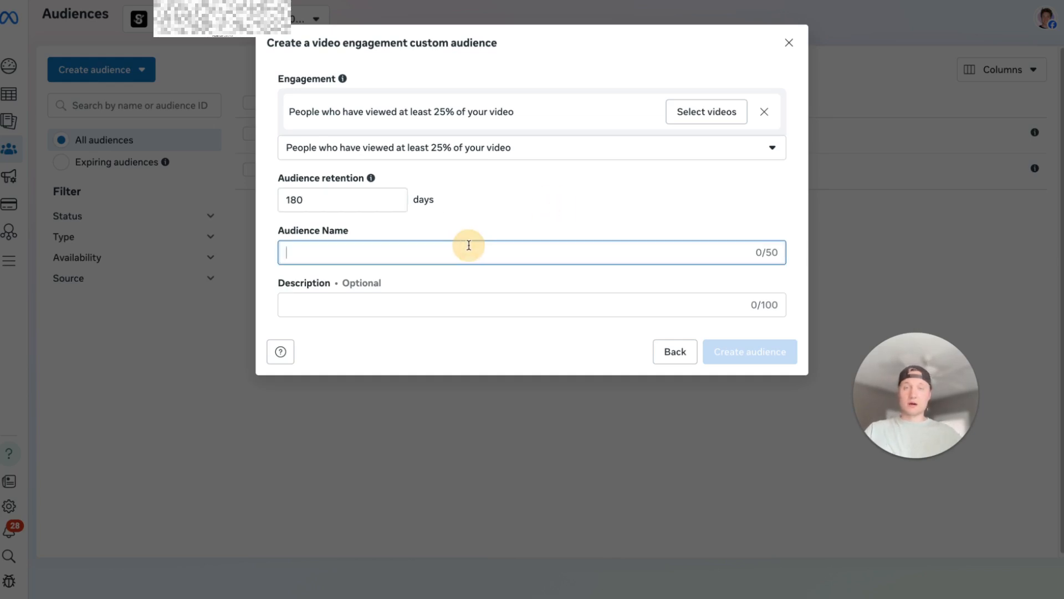
pyautogui.write('VV - 25')
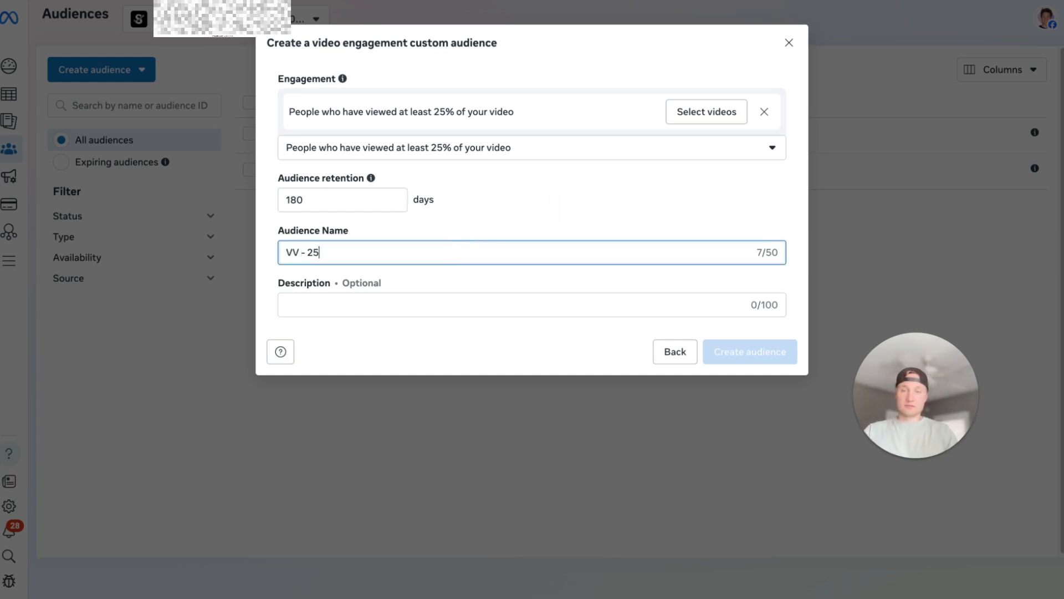
pyautogui.write('% - 180 Days')
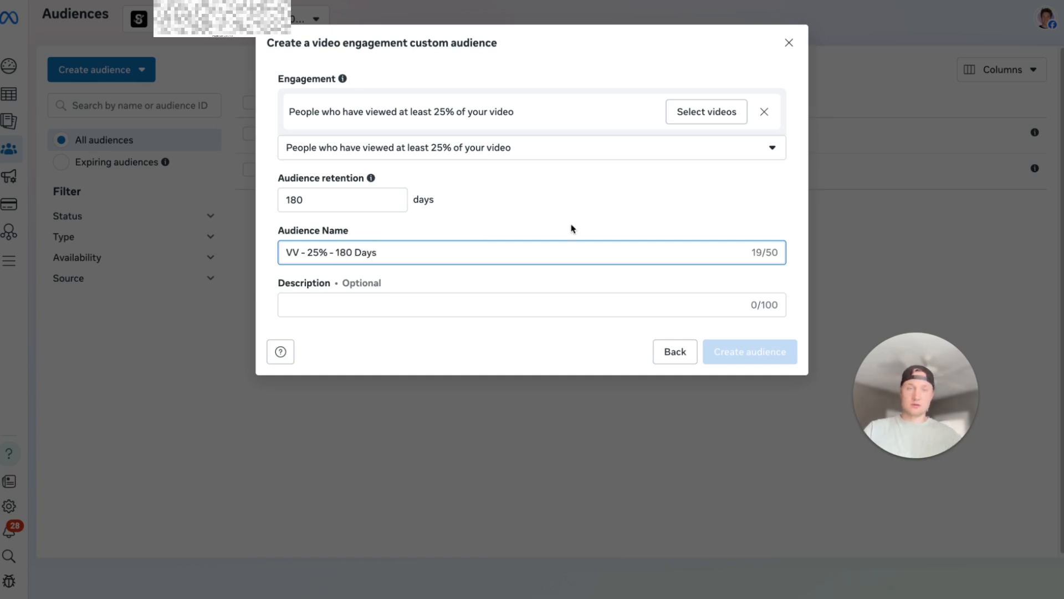
# Add all six videos on page 1 of the SulkaSearch Facebook page list to the 25% view engagement, and confirm the selection.
pyautogui.click(685, 112)
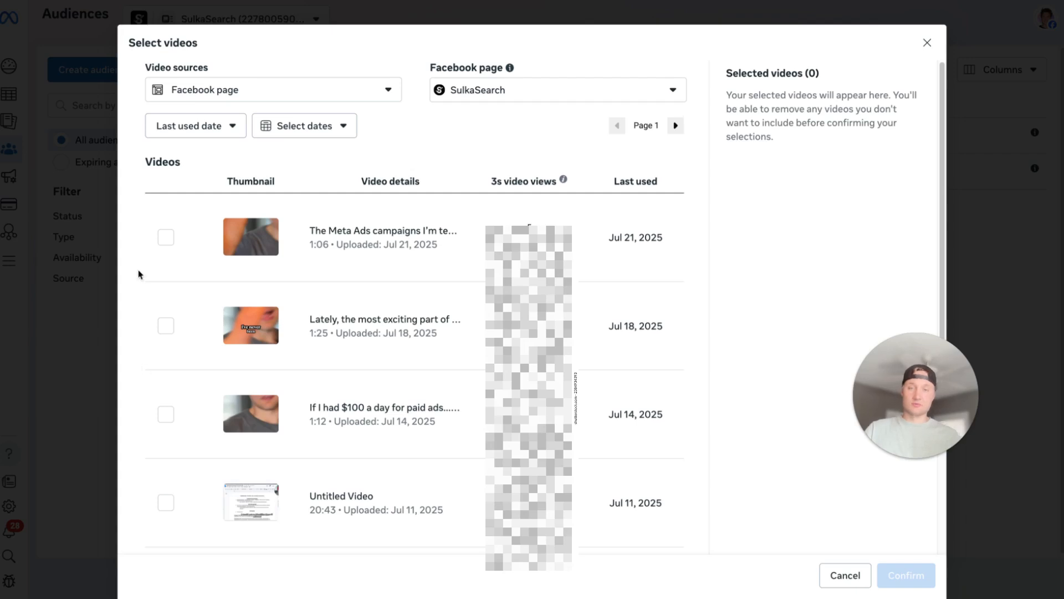
pyautogui.click(166, 237)
pyautogui.click(166, 326)
pyautogui.click(166, 413)
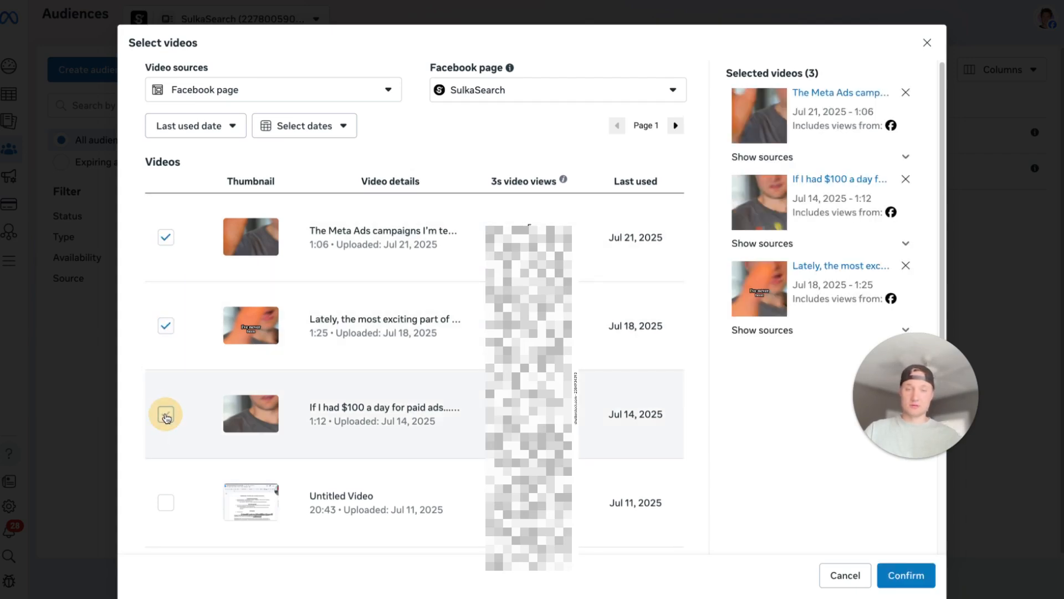
pyautogui.click(166, 503)
pyautogui.scroll(-3, 638, 177)
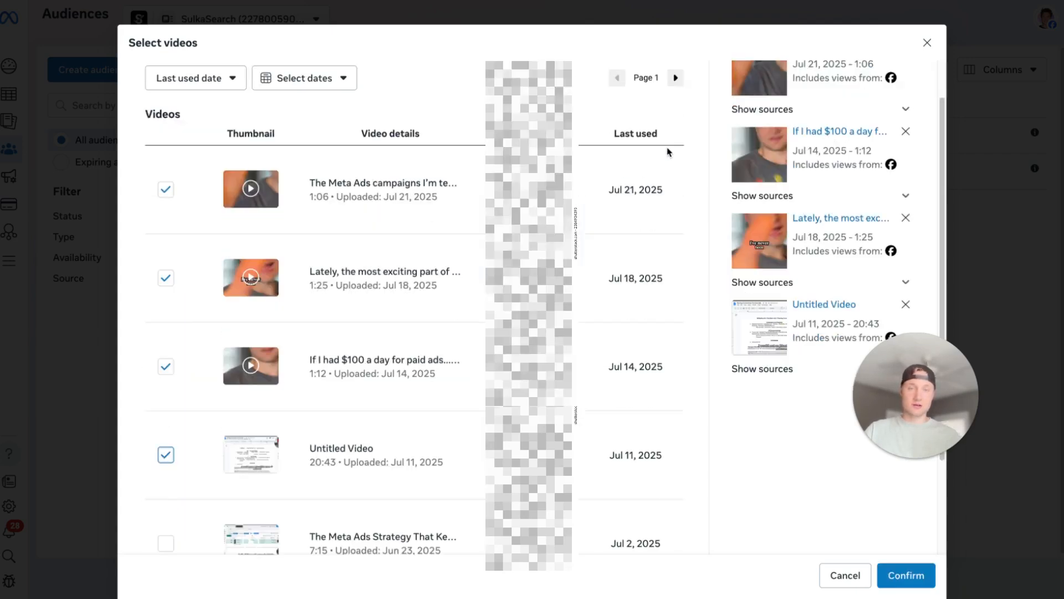
pyautogui.click(173, 506)
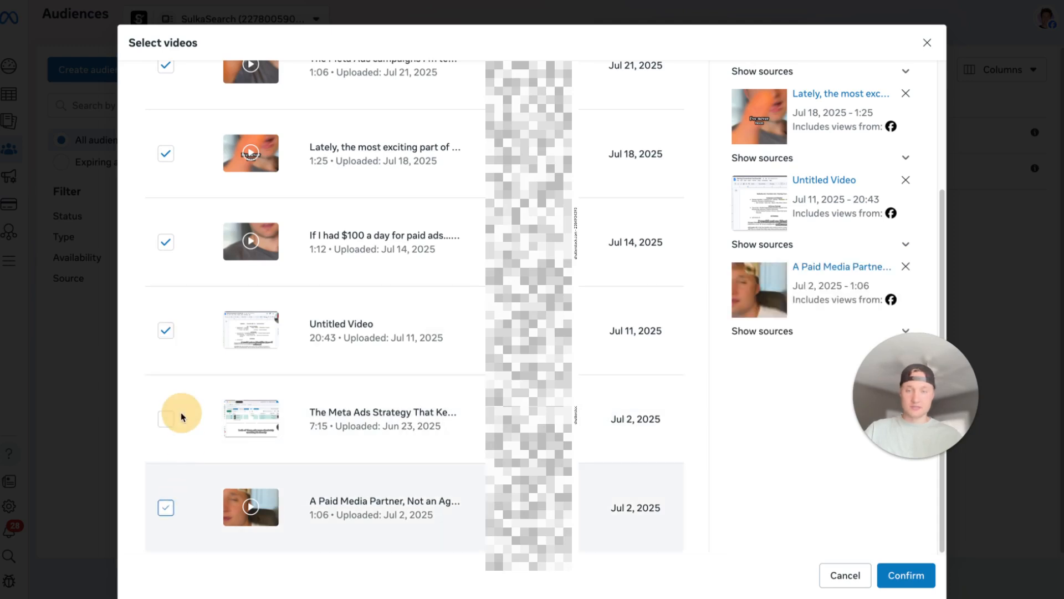
pyautogui.click(166, 417)
pyautogui.click(895, 582)
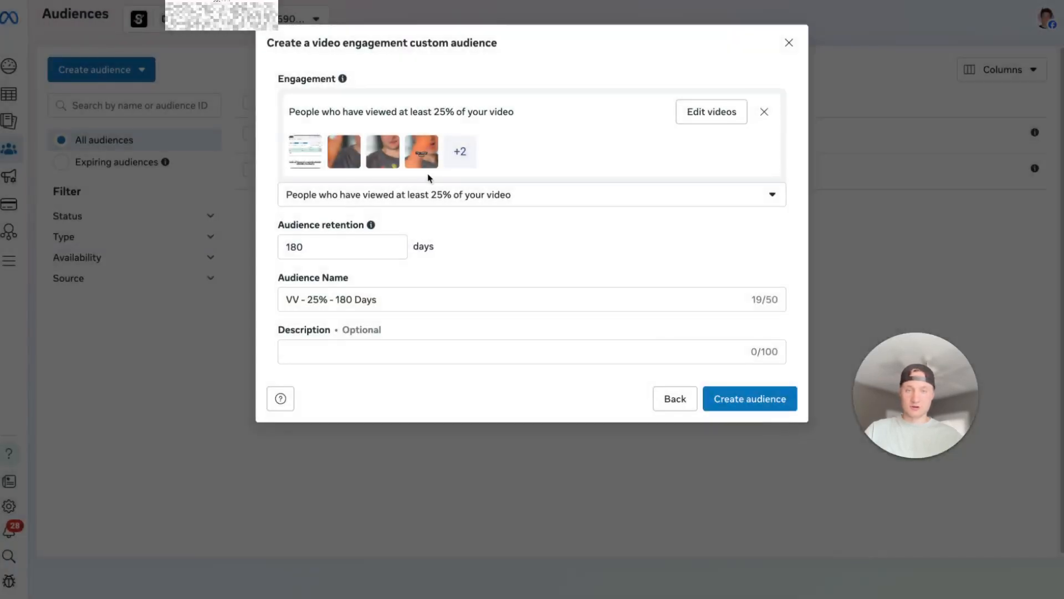
# Create the video engagement audience and dismiss the suggested next steps.
pyautogui.click(766, 396)
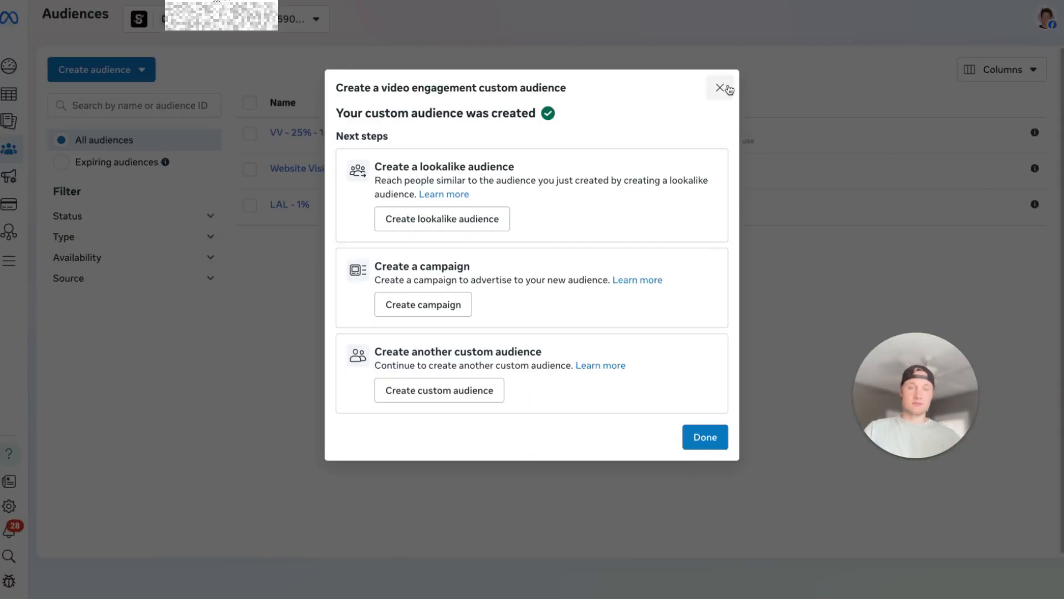
pyautogui.click(721, 88)
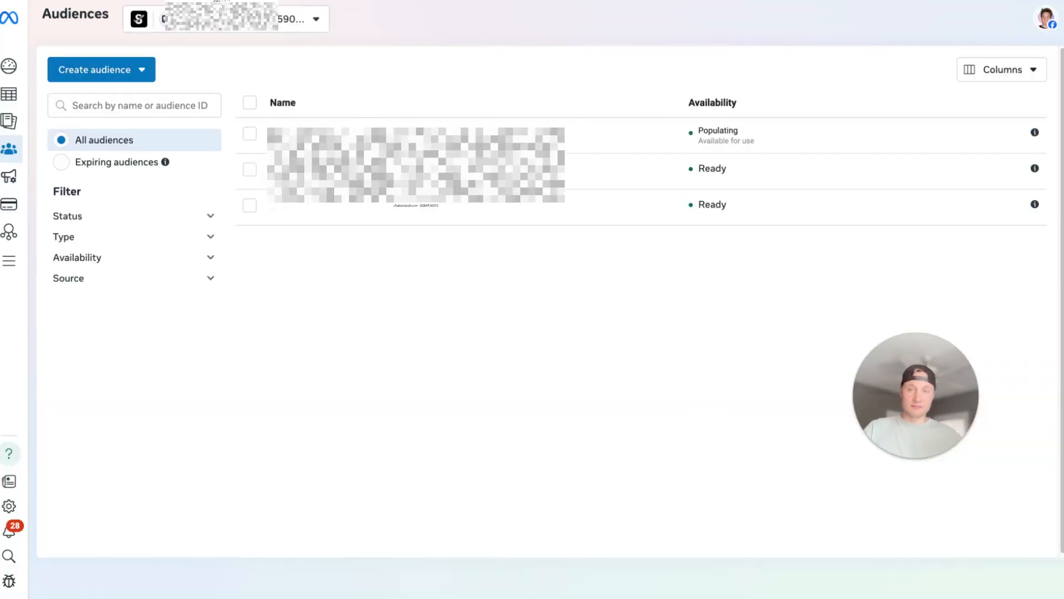
pyautogui.click(124, 72)
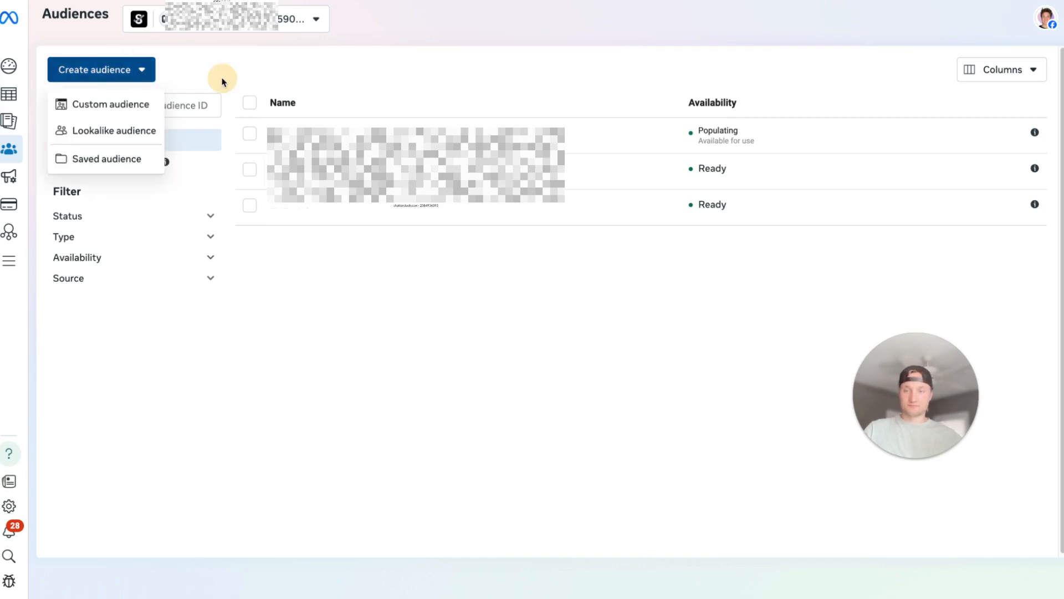
pyautogui.click(118, 113)
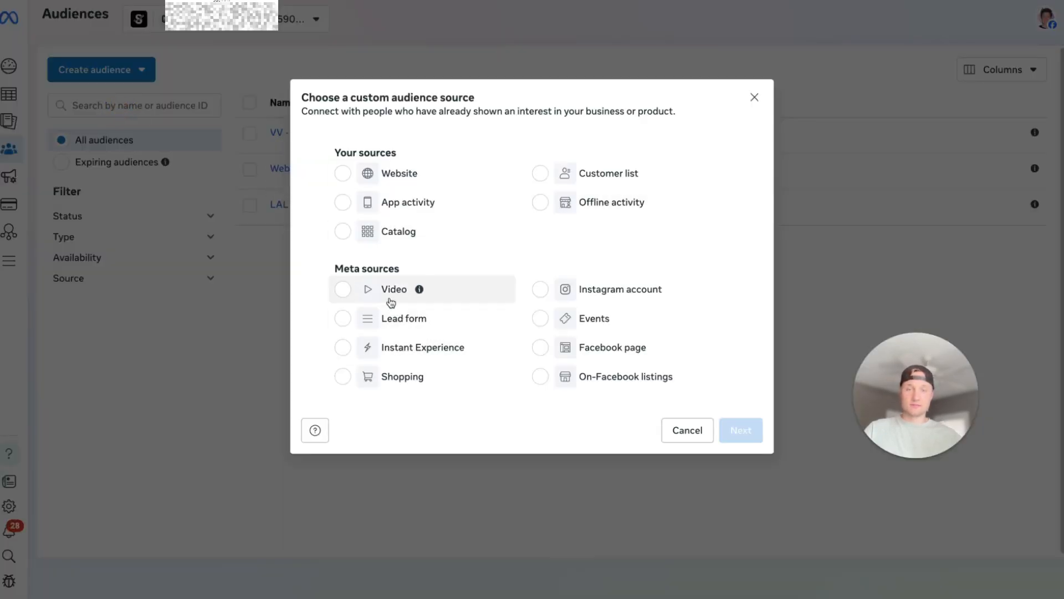
pyautogui.click(495, 281)
pyautogui.click(743, 436)
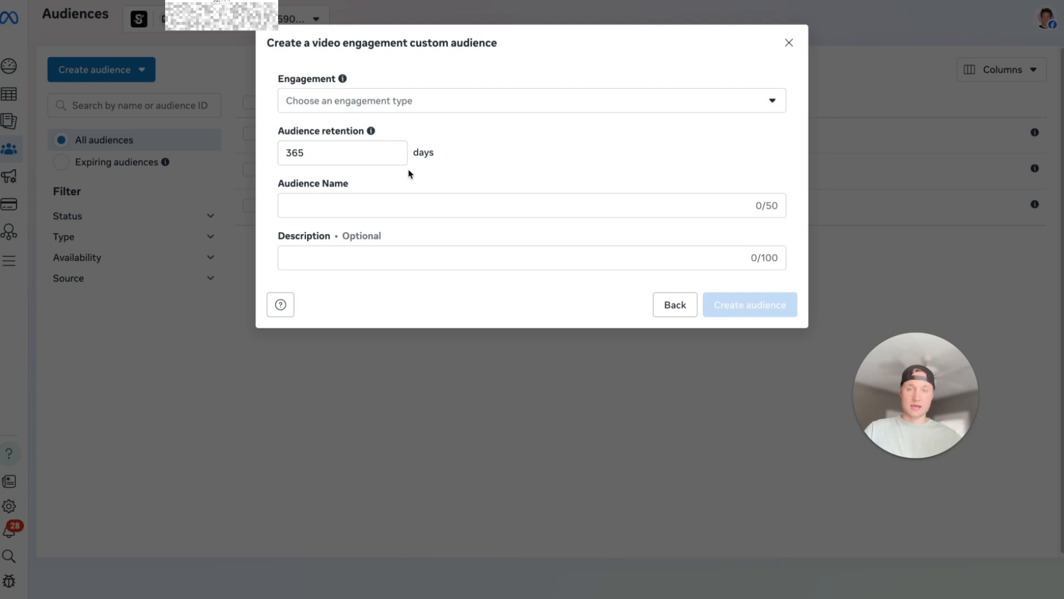
pyautogui.click(366, 103)
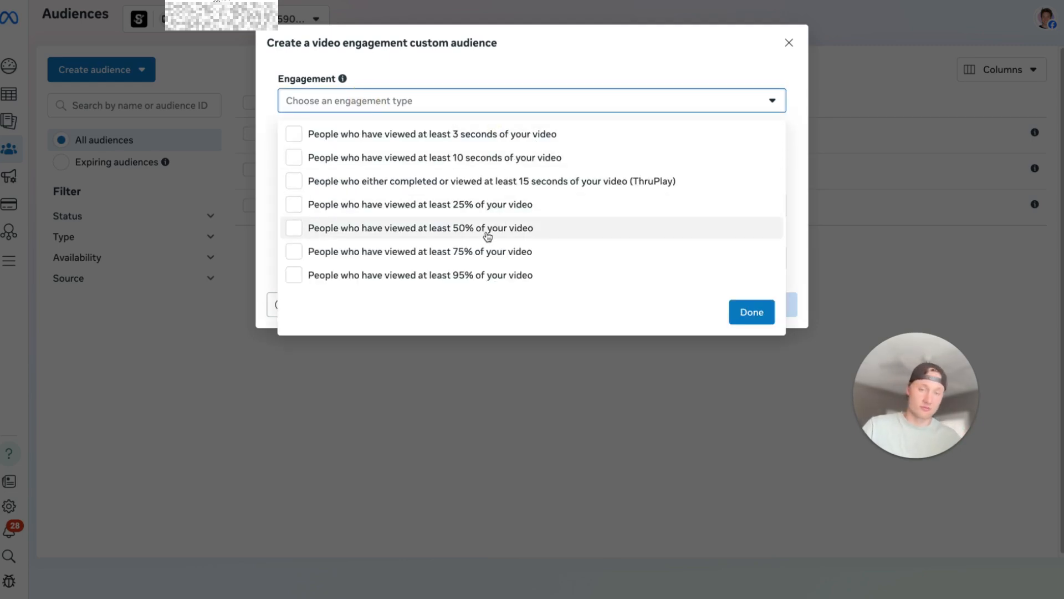
pyautogui.click(779, 47)
pyautogui.click(784, 49)
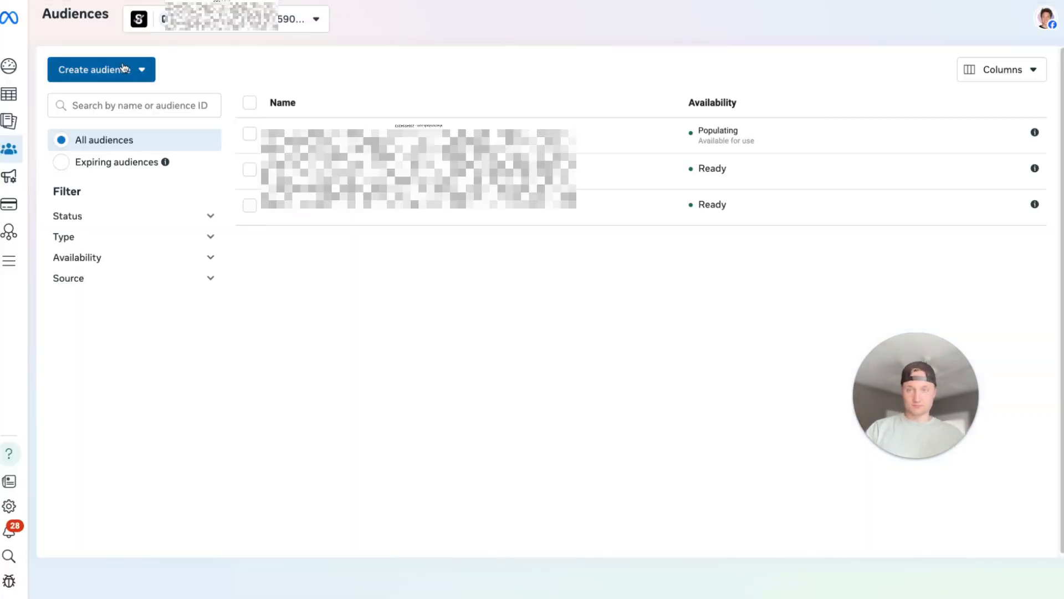
# Start a new custom audience with Facebook page as its Meta source, and set its audience retention to 180 days.
pyautogui.click(124, 70)
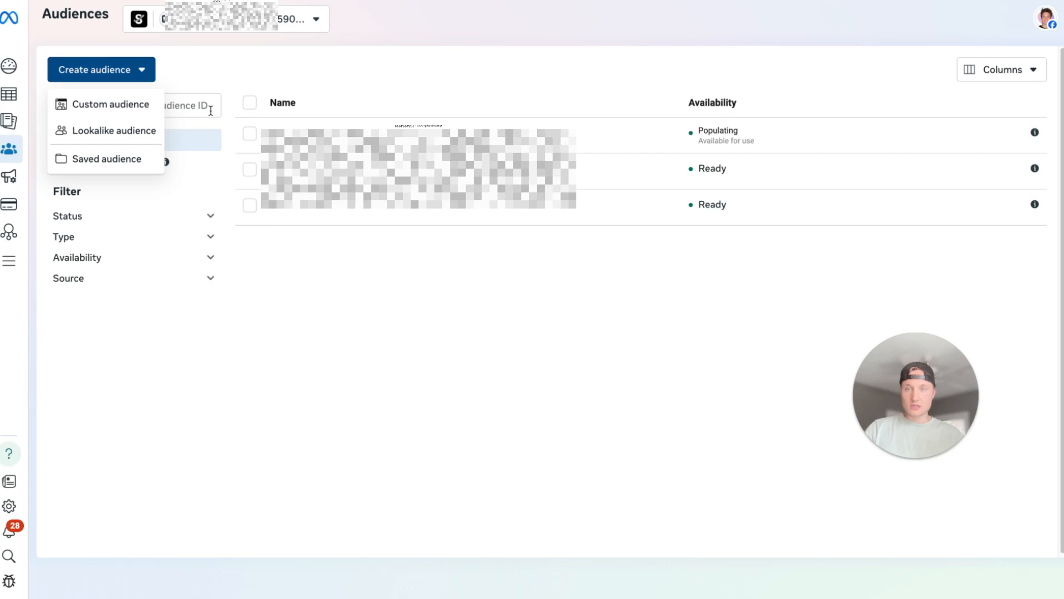
pyautogui.click(119, 99)
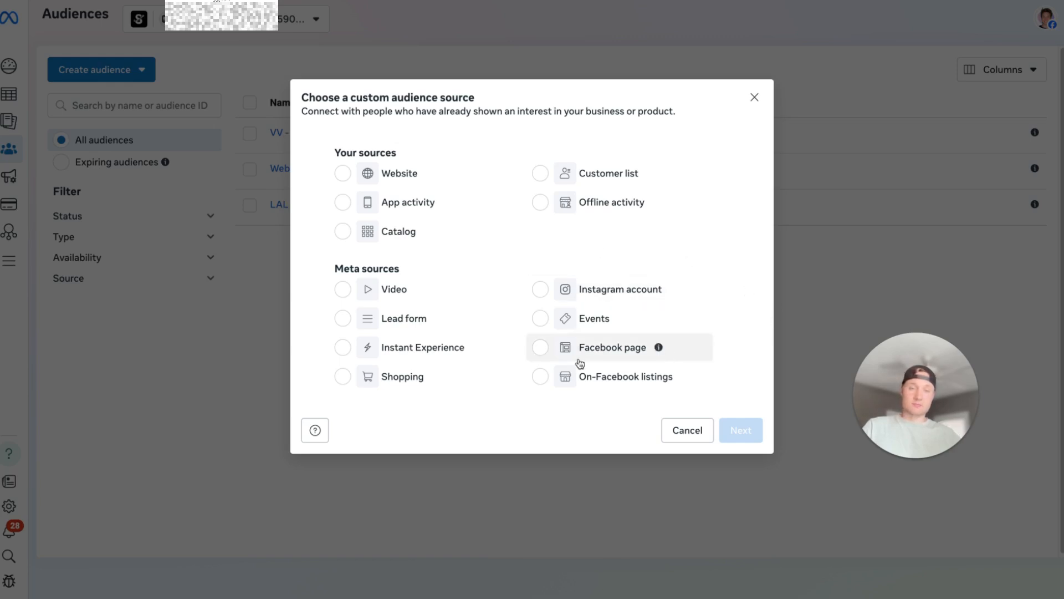
pyautogui.click(643, 355)
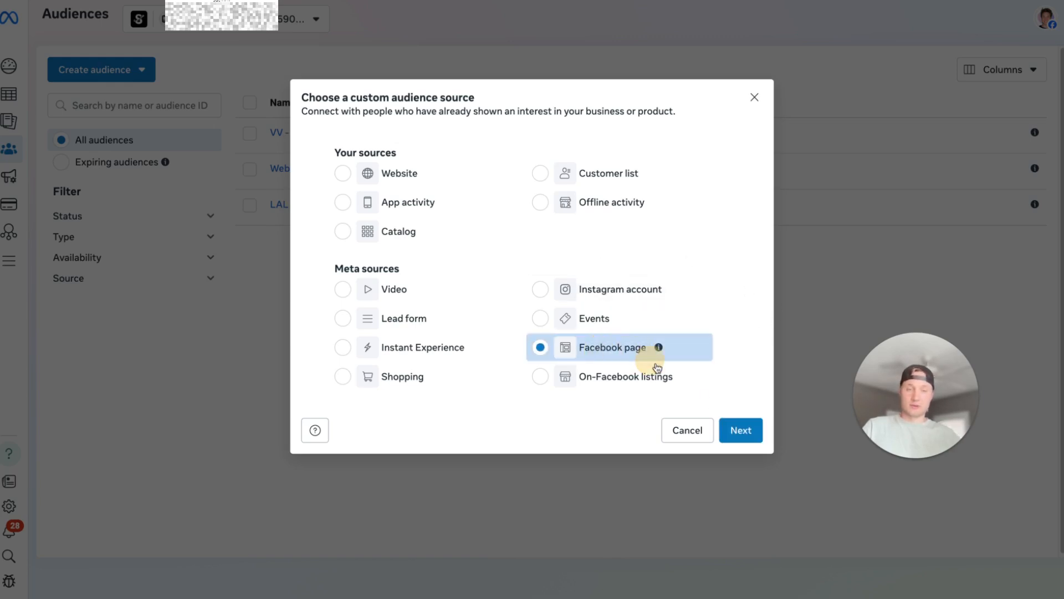
pyautogui.click(749, 433)
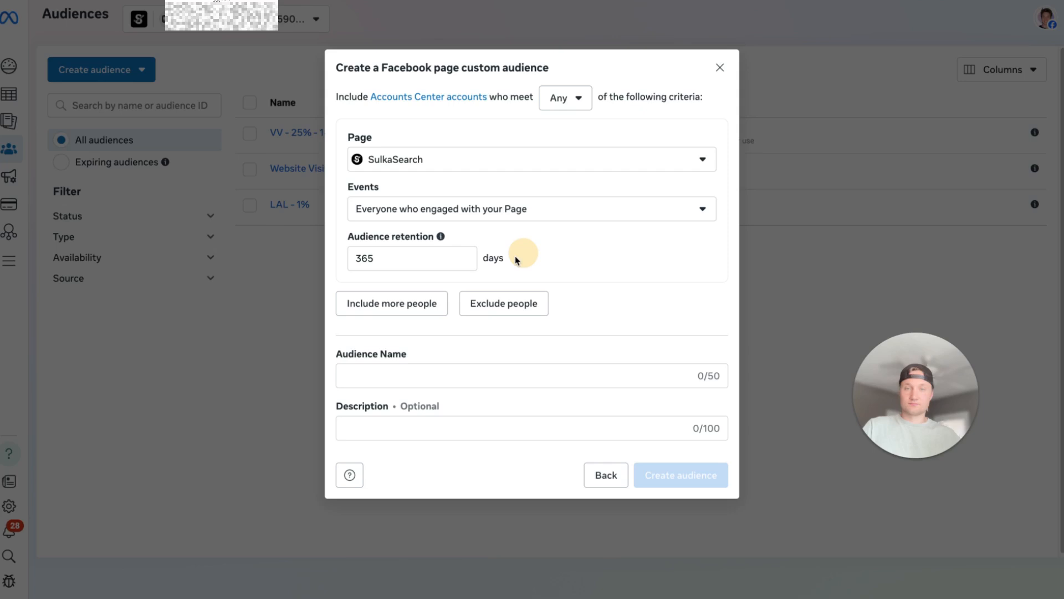
pyautogui.doubleClick(424, 259)
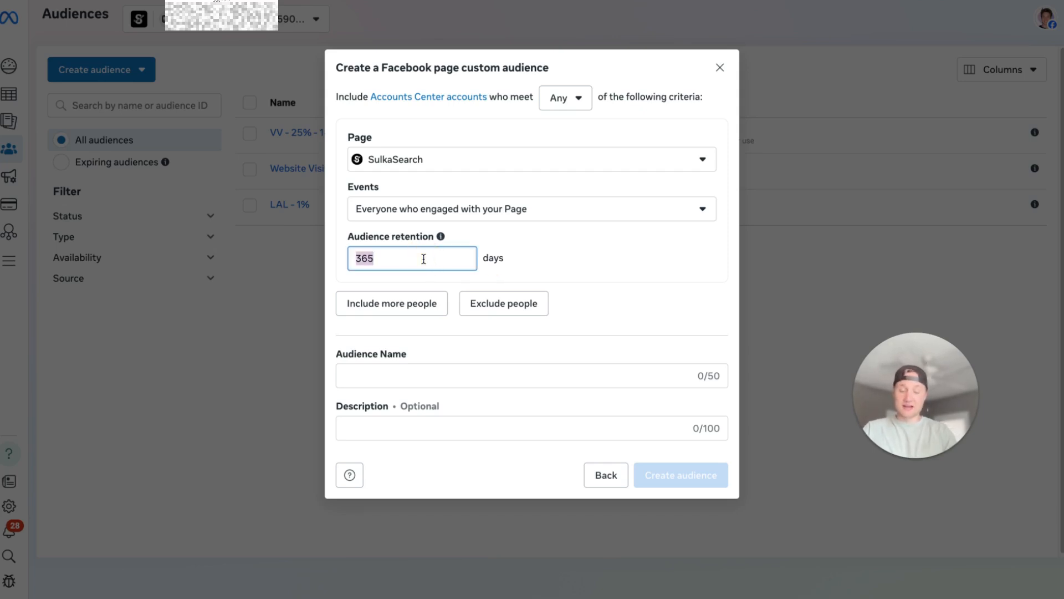
pyautogui.write('180')
pyautogui.click(596, 261)
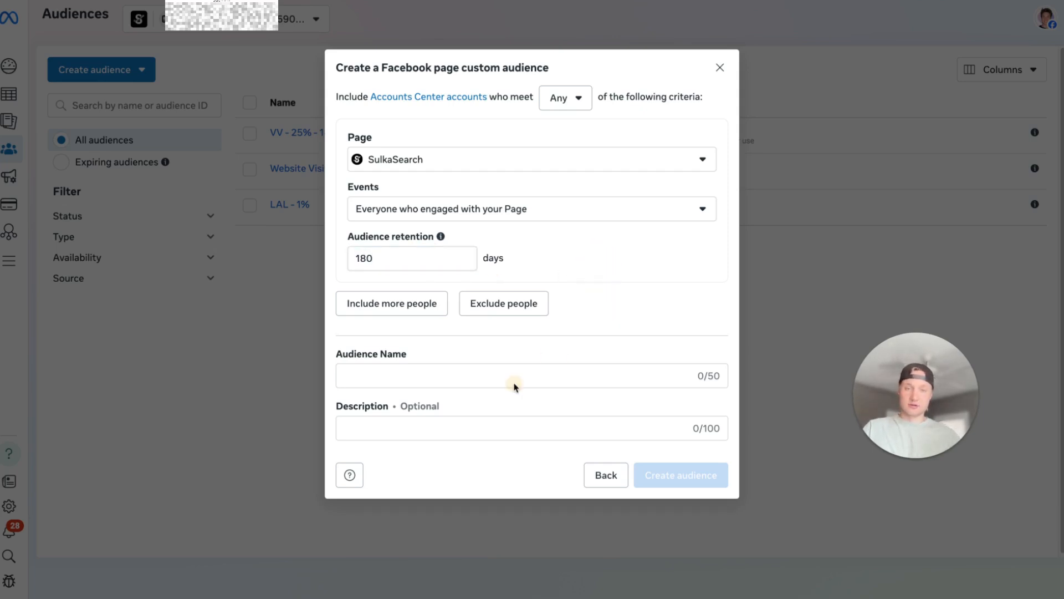
# Name the Facebook page audience "FB Engagers - 180 Days" and create it.
pyautogui.click(435, 366)
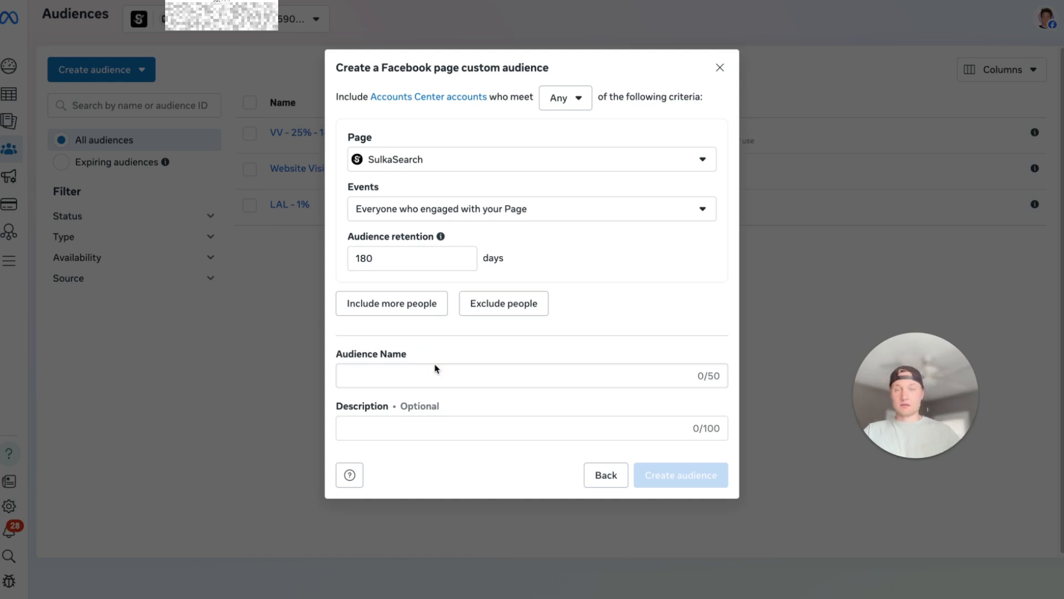
pyautogui.write('FB En')
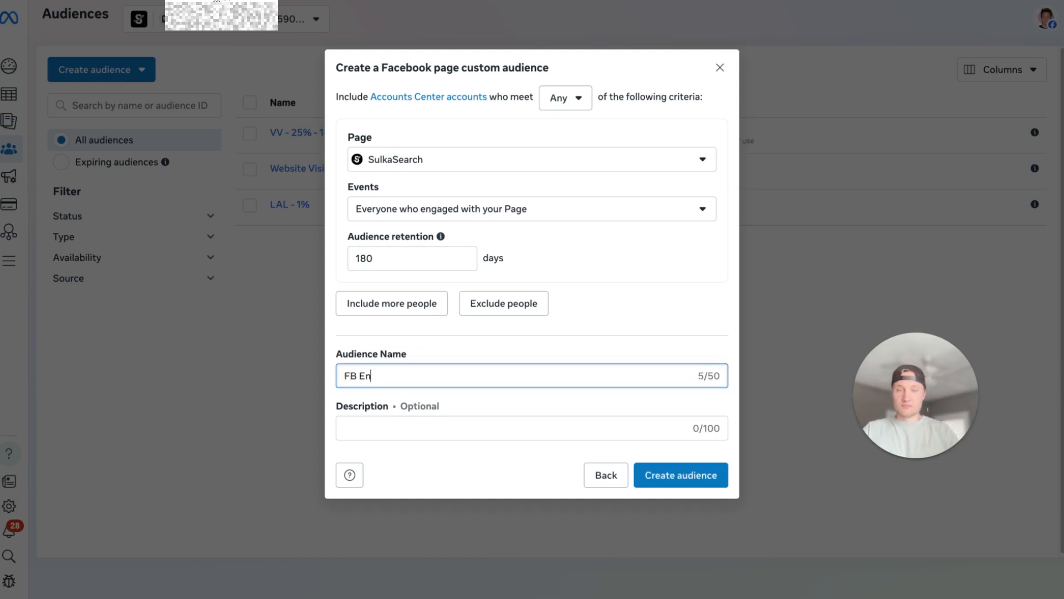
pyautogui.write('gagers ')
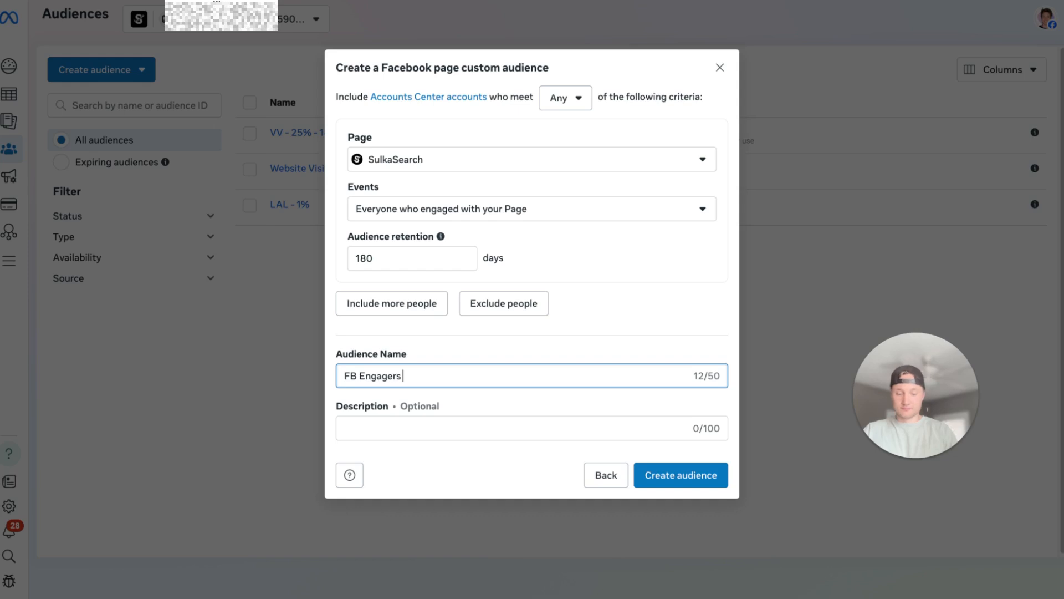
pyautogui.write('- 180 Days')
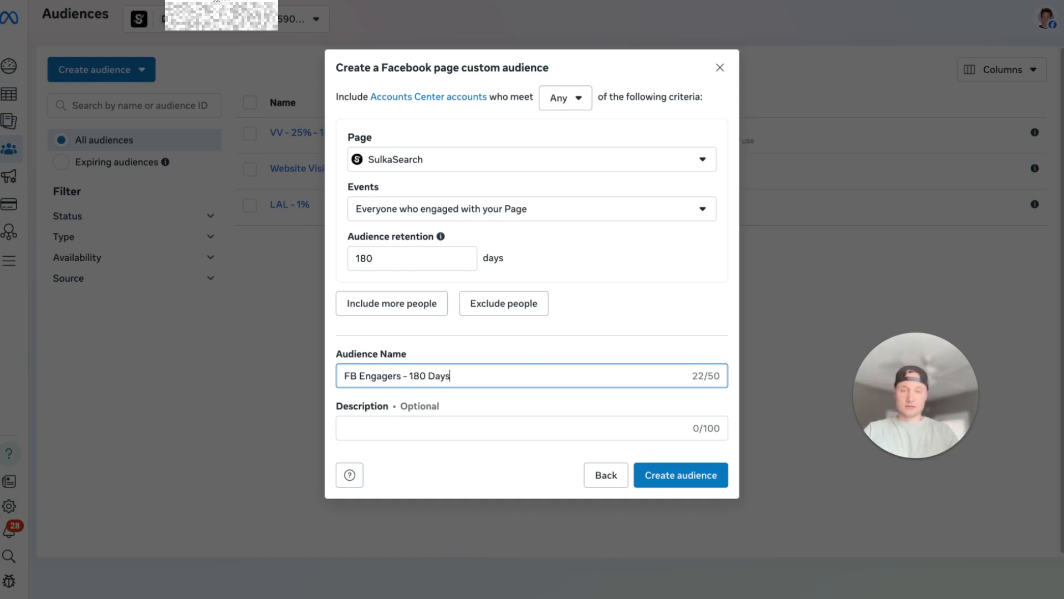
pyautogui.click(696, 474)
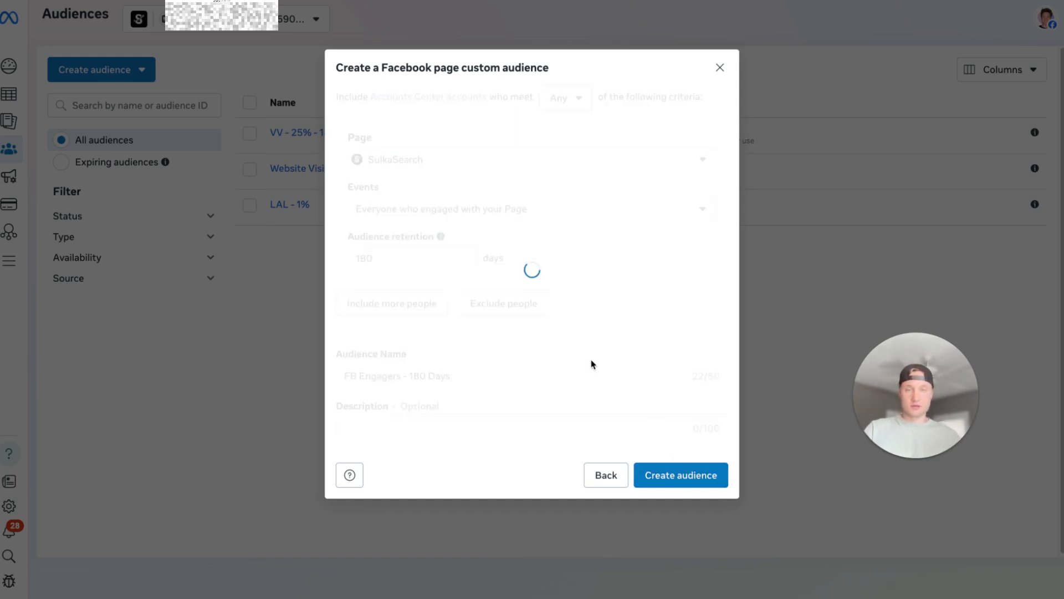
pyautogui.click(719, 87)
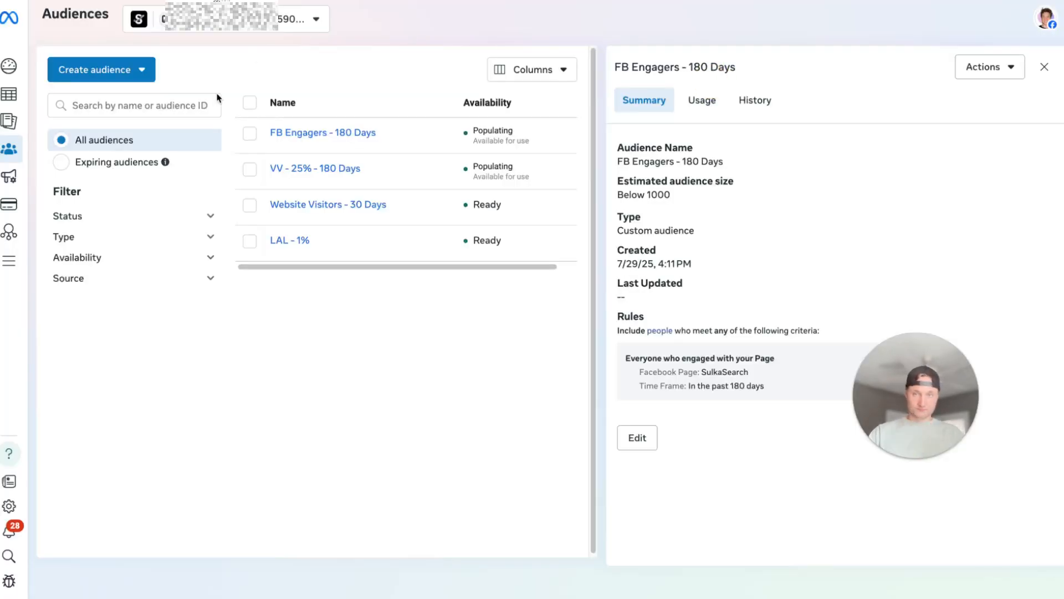
# Start a new custom audience with Instagram account as its Meta source.
pyautogui.click(145, 74)
pyautogui.click(111, 105)
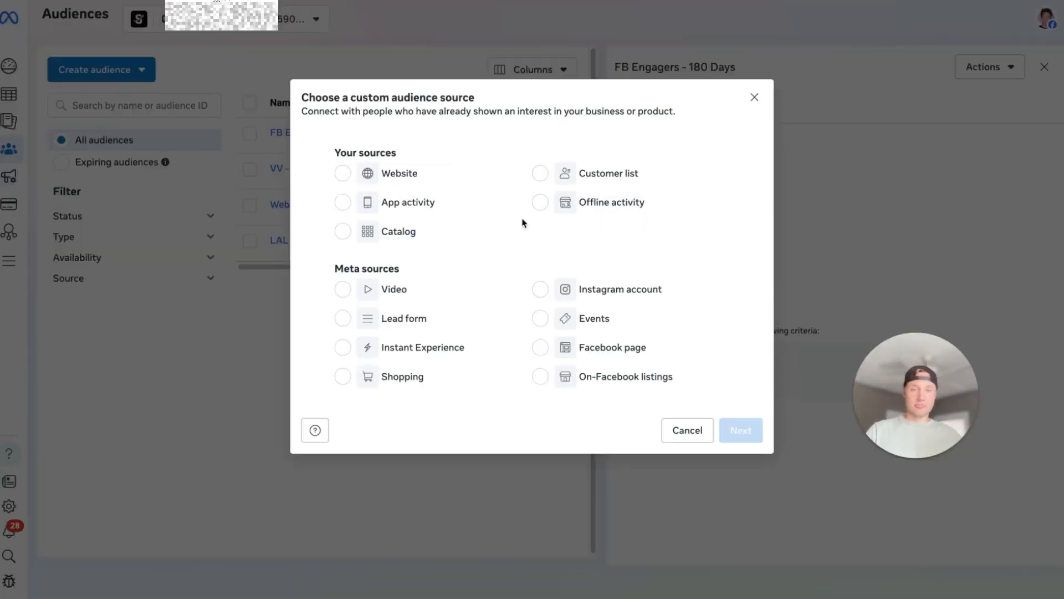
pyautogui.click(623, 303)
pyautogui.click(743, 429)
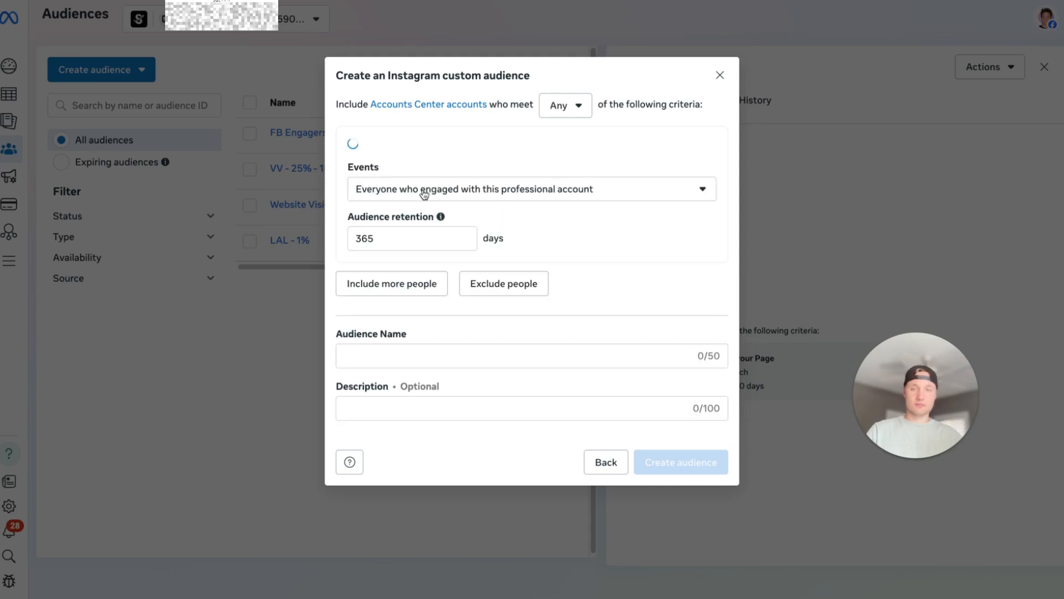
# Choose sulkasearch as the Instagram source account and set the audience retention to 180 days.
pyautogui.click(423, 195)
pyautogui.click(484, 150)
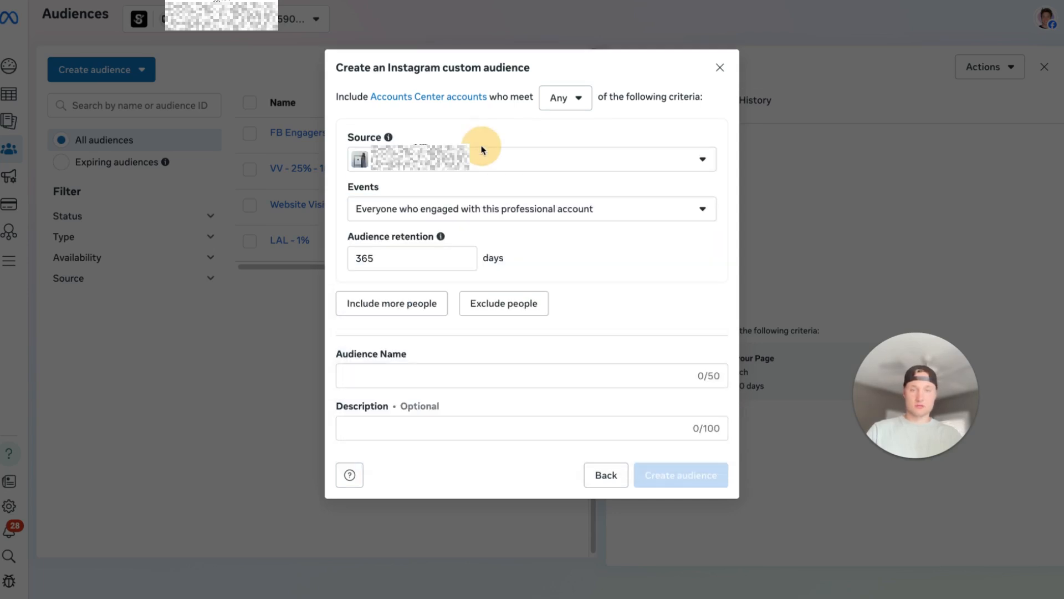
pyautogui.click(443, 331)
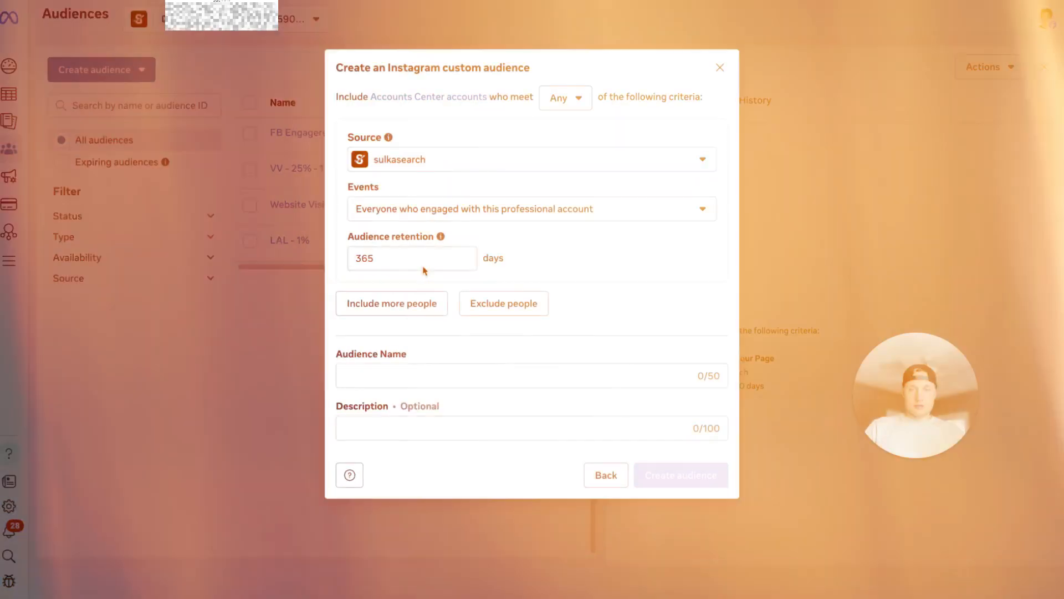
pyautogui.moveTo(426, 264); pyautogui.dragTo(328, 259)
pyautogui.write('170')
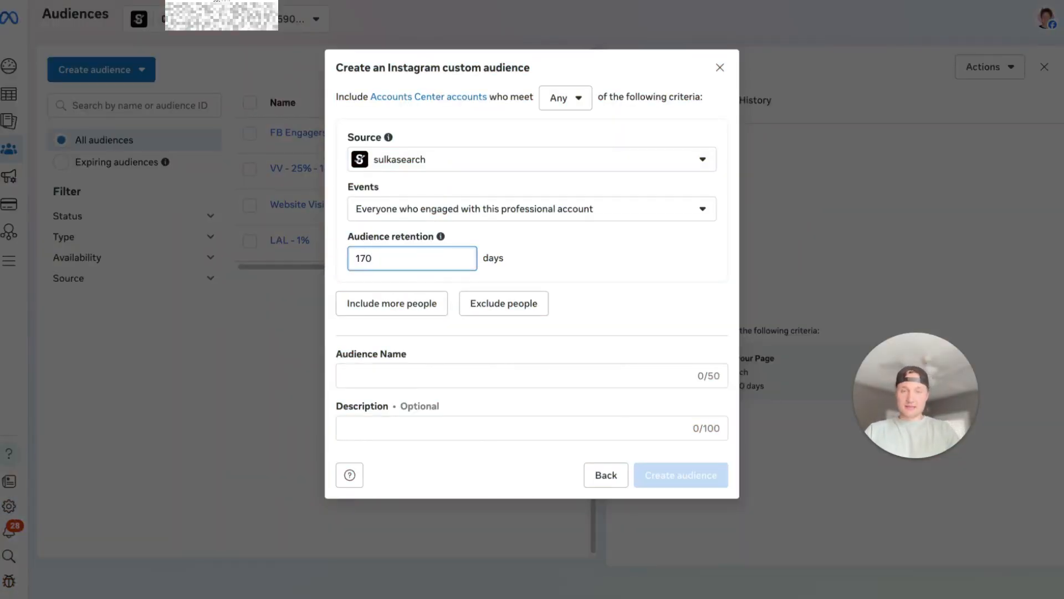
# Name the Instagram audience "IG Engagers - 180 Days" and create it.
pyautogui.click(374, 377)
pyautogui.write('IG eng')
pyautogui.press('BackSpace')
pyautogui.press('BackSpace')
pyautogui.press('BackSpace')
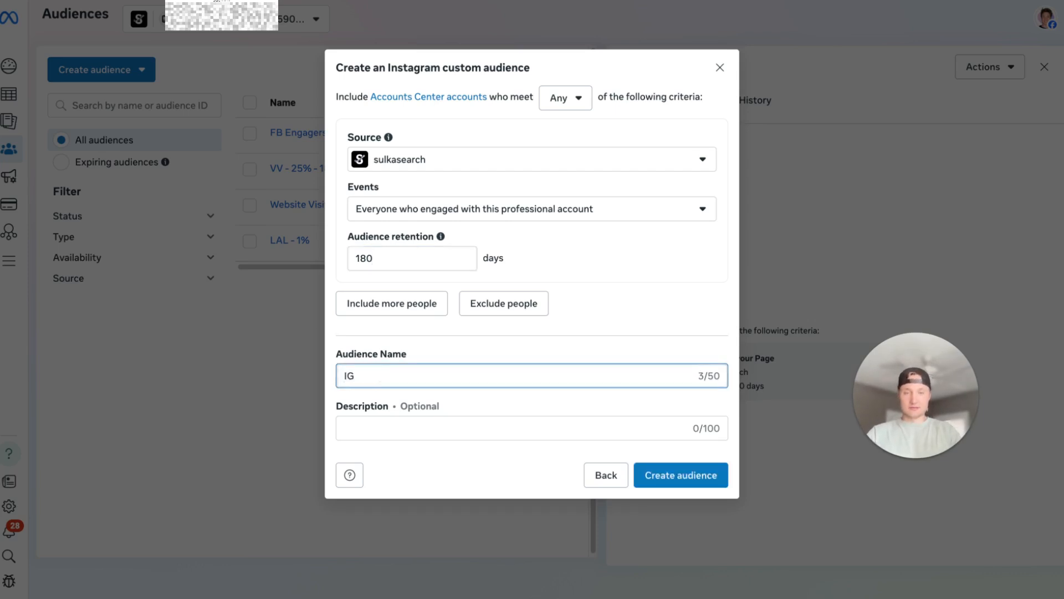
pyautogui.write('Engagers - 180 Days')
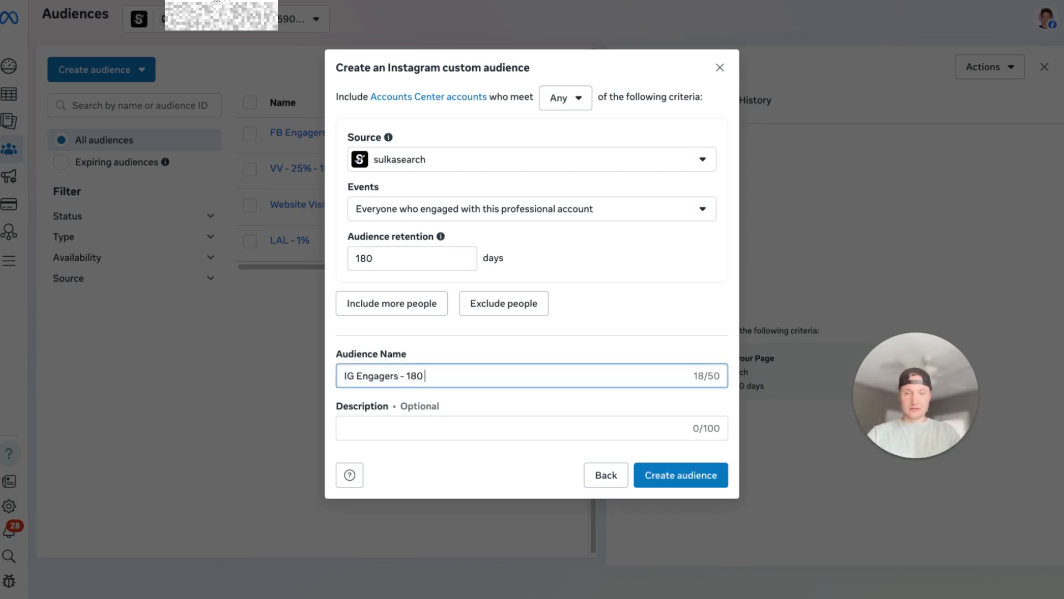
pyautogui.click(681, 476)
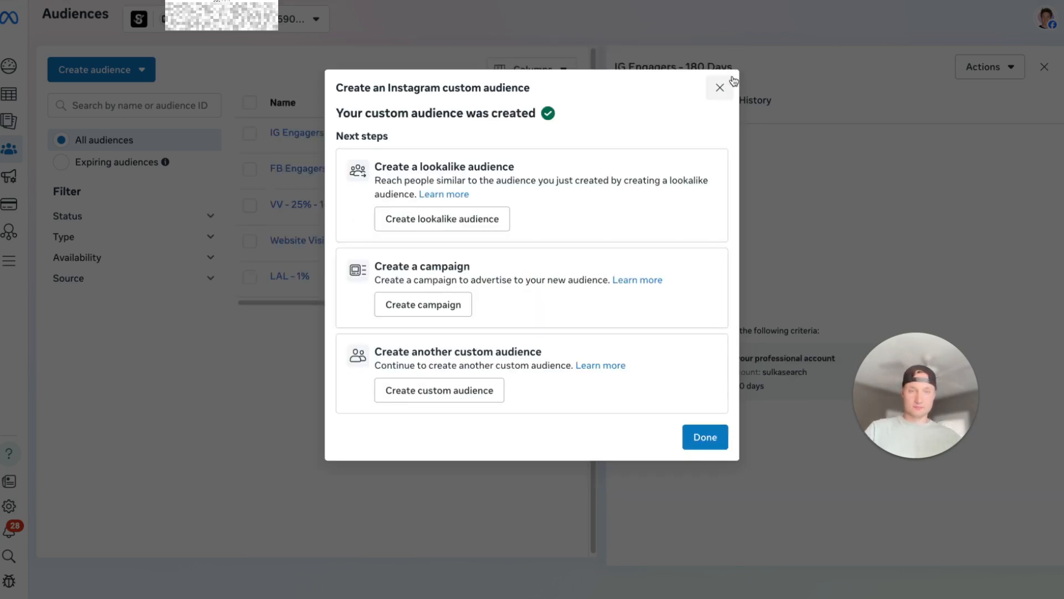
pyautogui.click(720, 84)
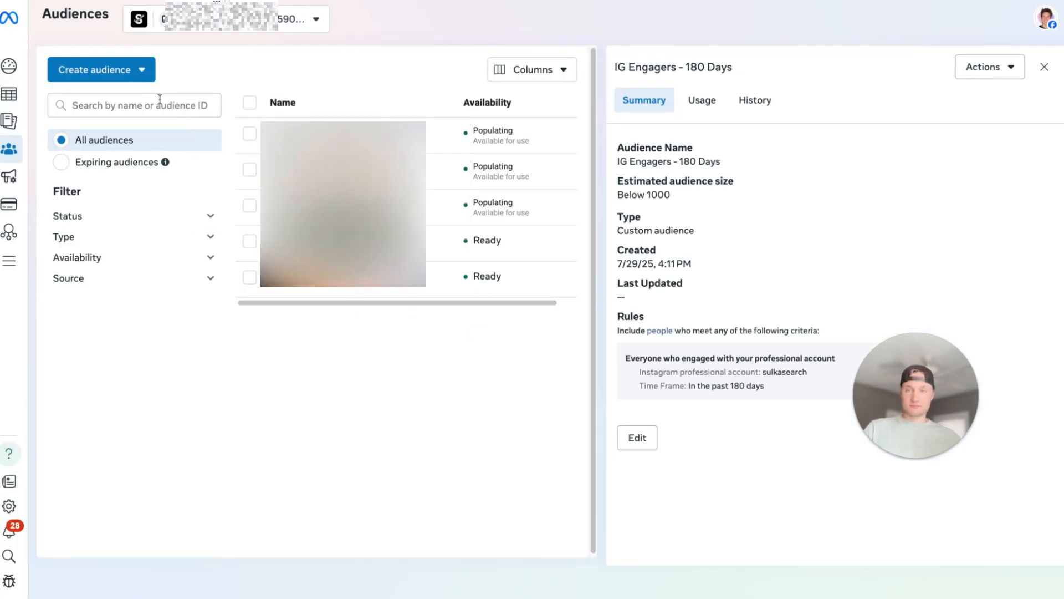
# Start a new custom audience with Website as its source.
pyautogui.moveTo(196, 142)
pyautogui.click(129, 70)
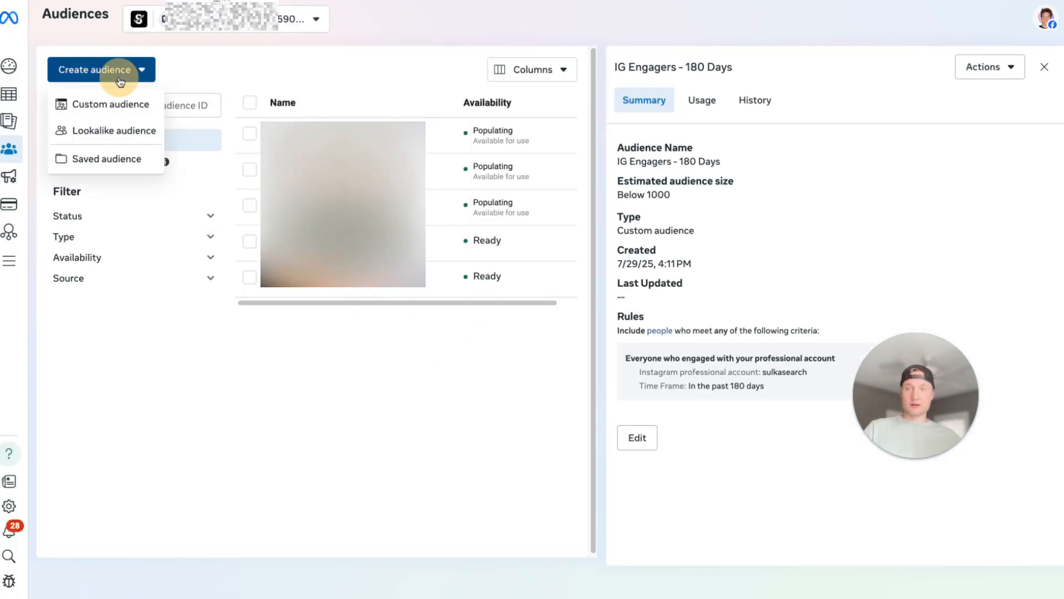
pyautogui.click(145, 105)
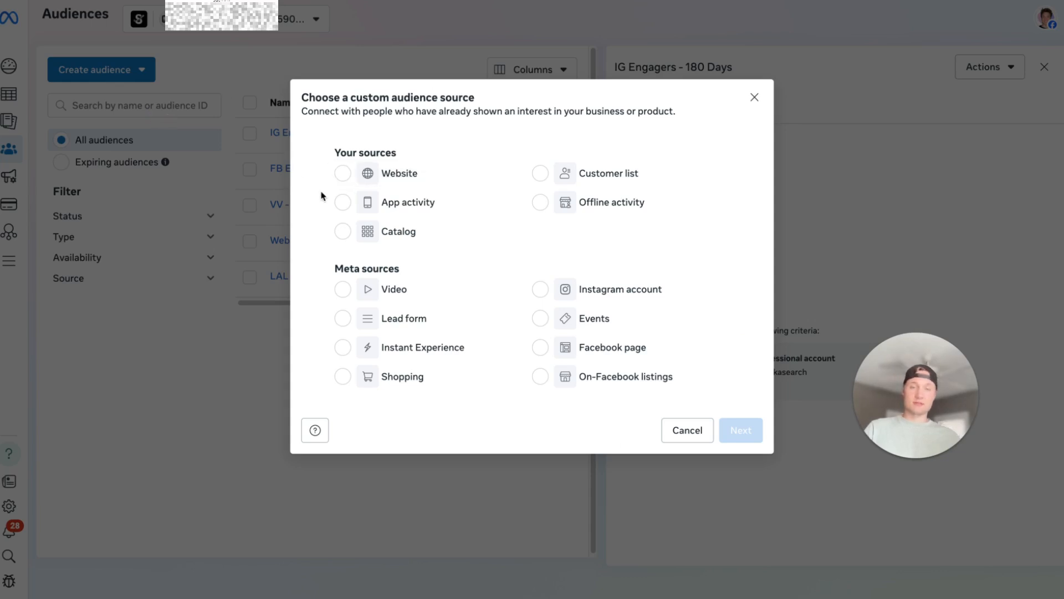
pyautogui.click(395, 182)
pyautogui.click(741, 430)
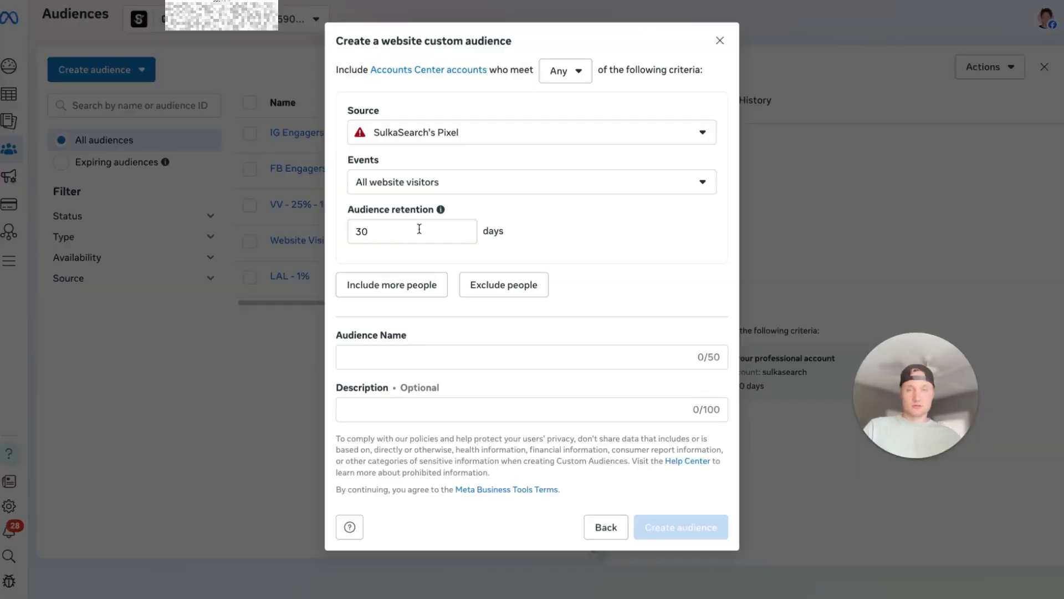
# Check the event choices, keep All website visitors, and set the website audience's retention to 180 days.
pyautogui.click(507, 187)
pyautogui.click(388, 240)
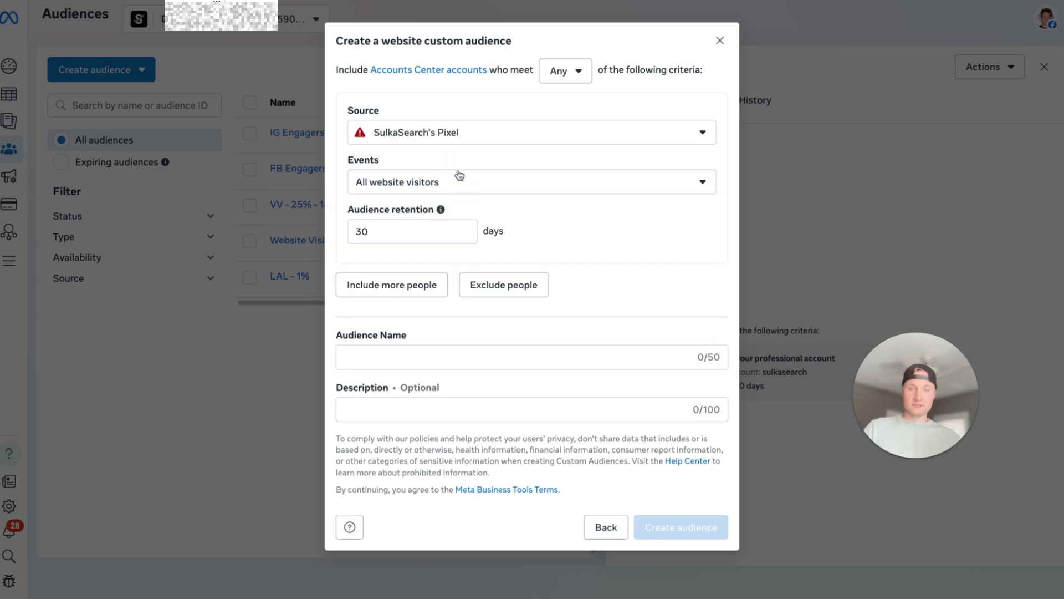
pyautogui.click(459, 176)
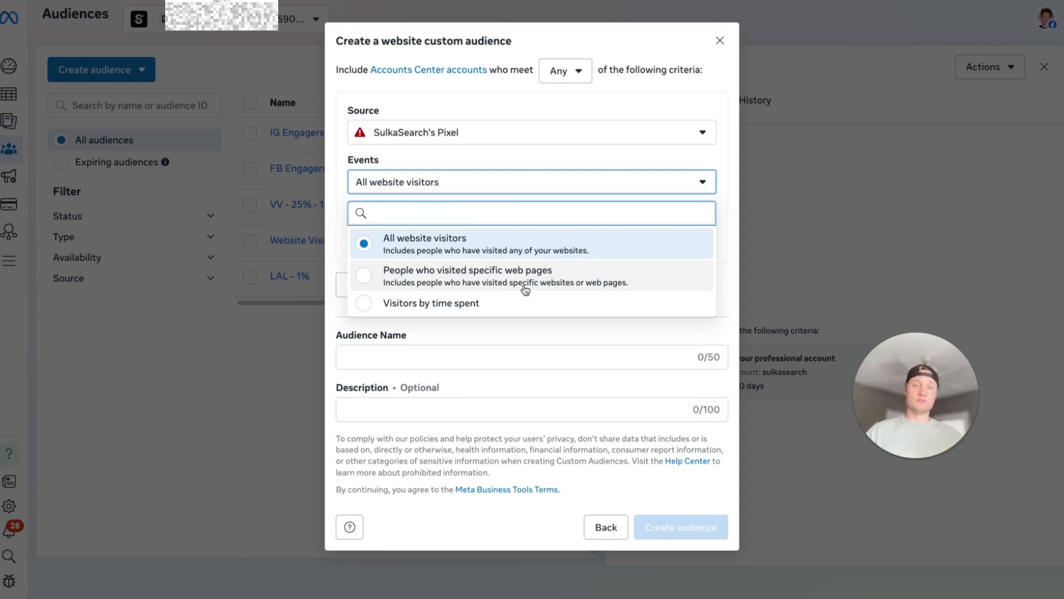
pyautogui.click(511, 166)
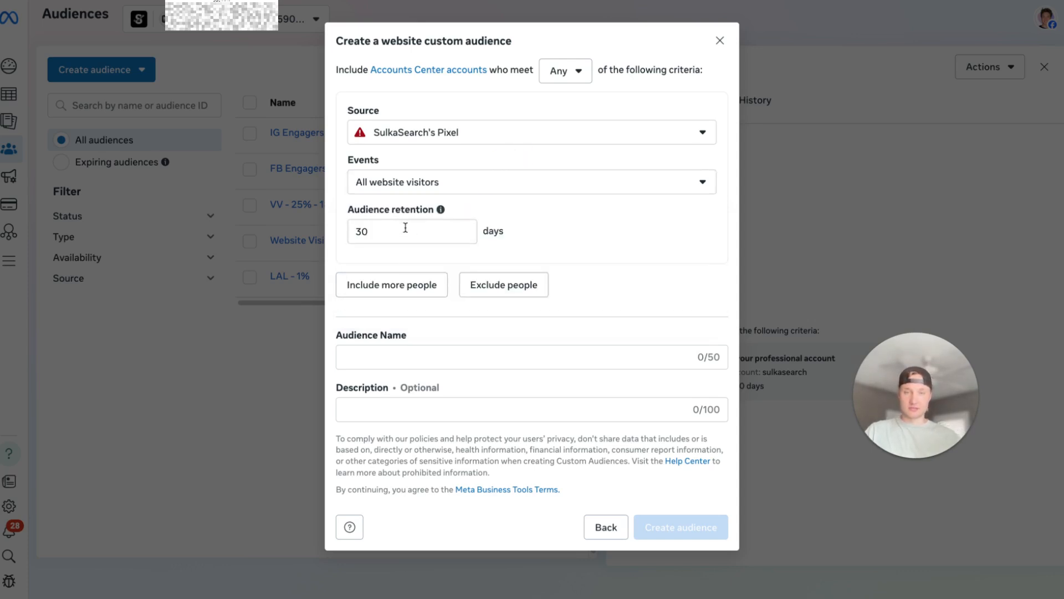
pyautogui.doubleClick(405, 227)
pyautogui.write('180')
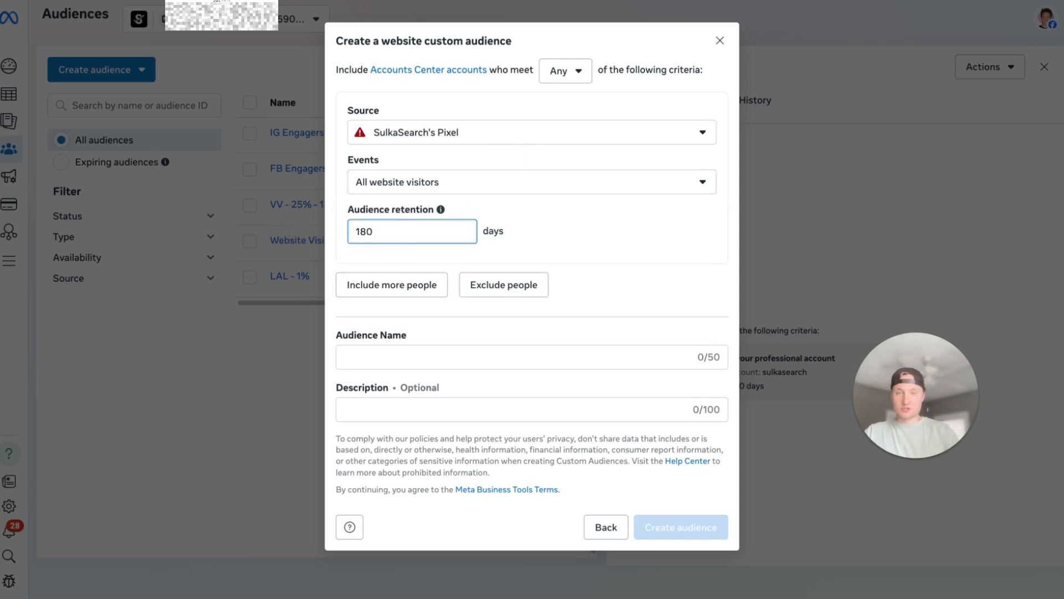
# Name the website audience "Website Visitors - 180 Days" and create it.
pyautogui.click(451, 358)
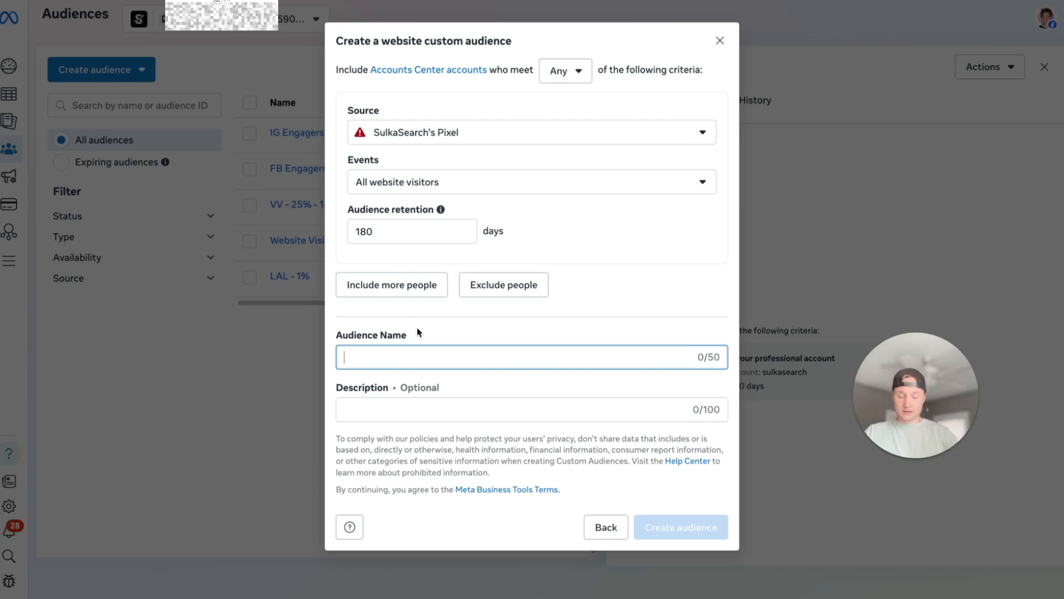
pyautogui.write('S')
pyautogui.write('ebsite ')
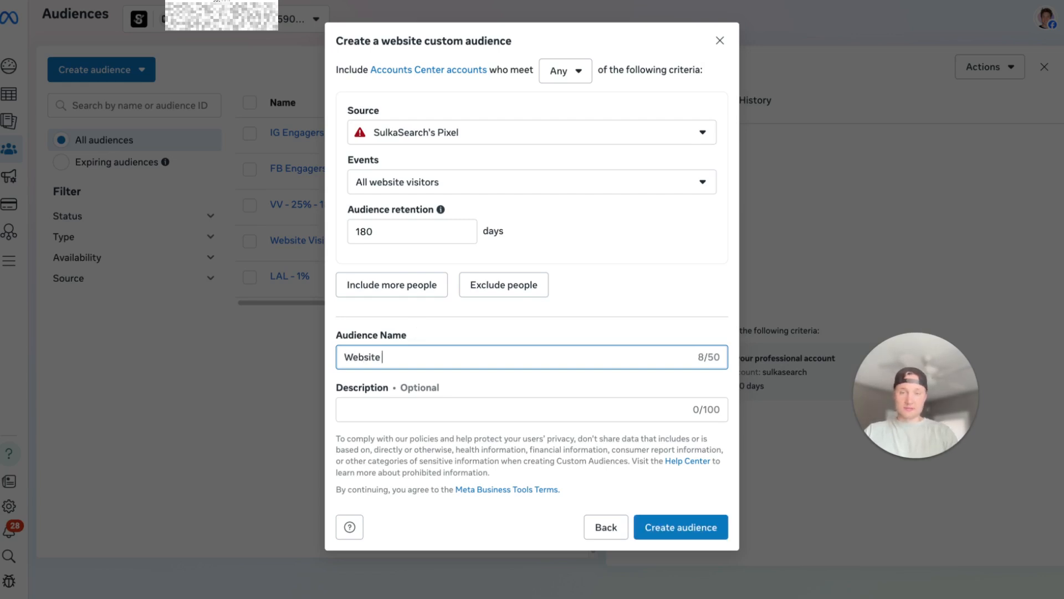
pyautogui.write('Visitors - 180 Days')
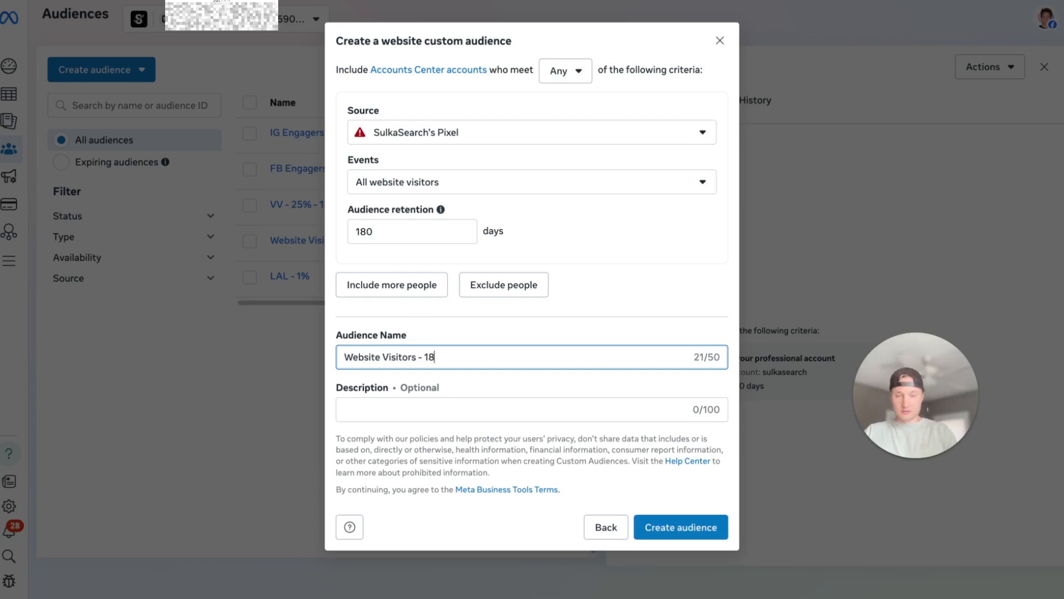
pyautogui.click(706, 537)
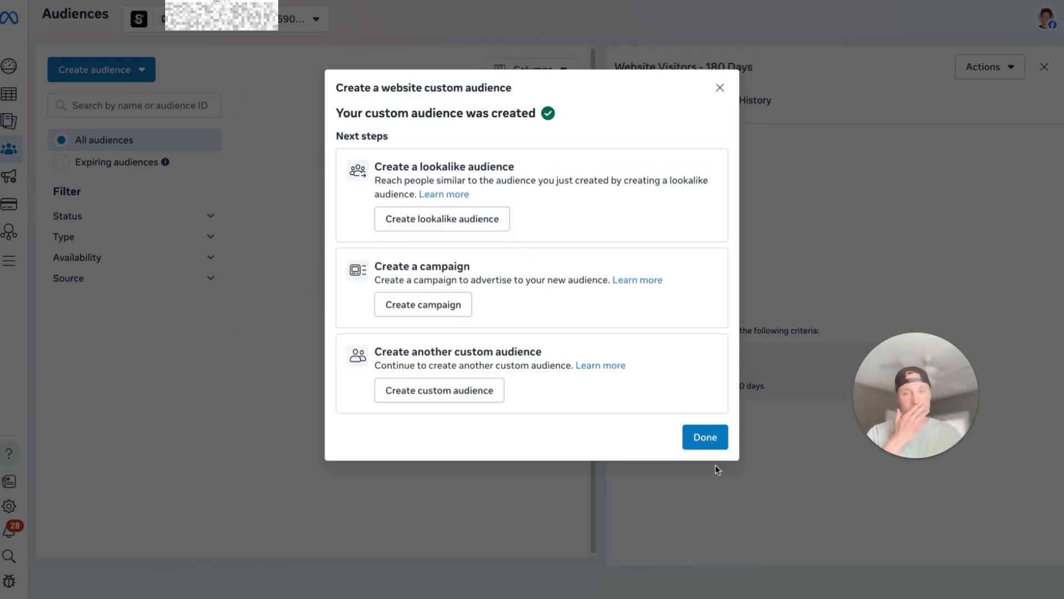
# Check the audience plan document, and review the customer list preparation requirements for a new custom audience without creating one.
pyautogui.click(377, 17)
pyautogui.click(376, 1)
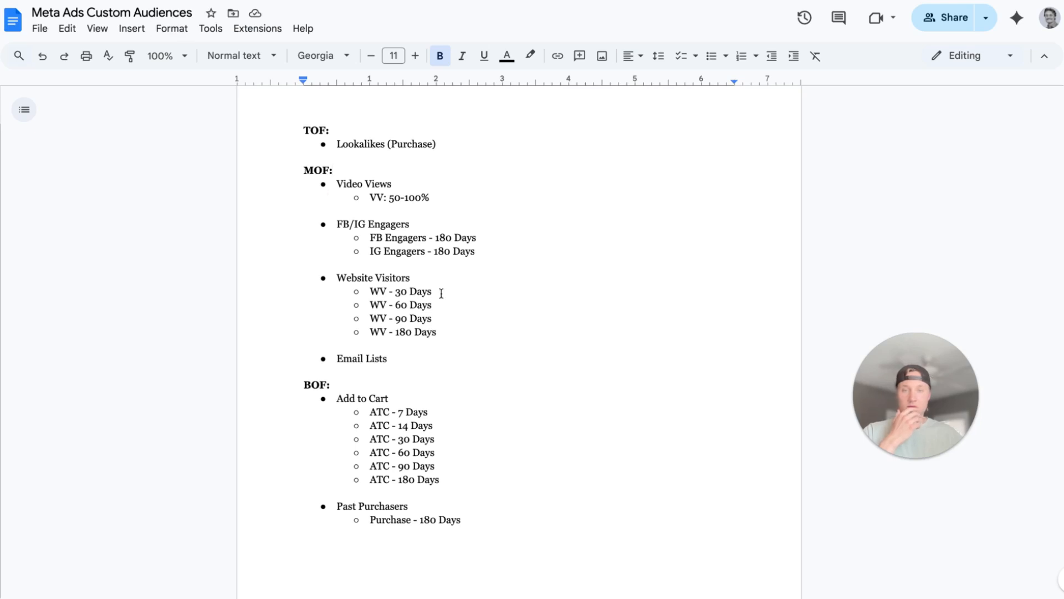
pyautogui.click(249, 0)
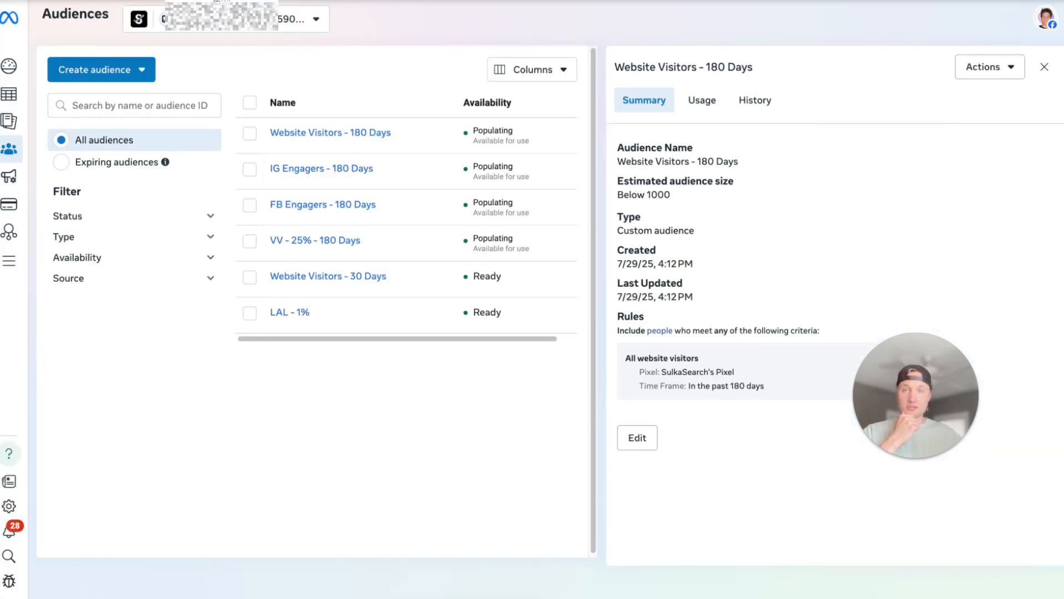
pyautogui.click(128, 77)
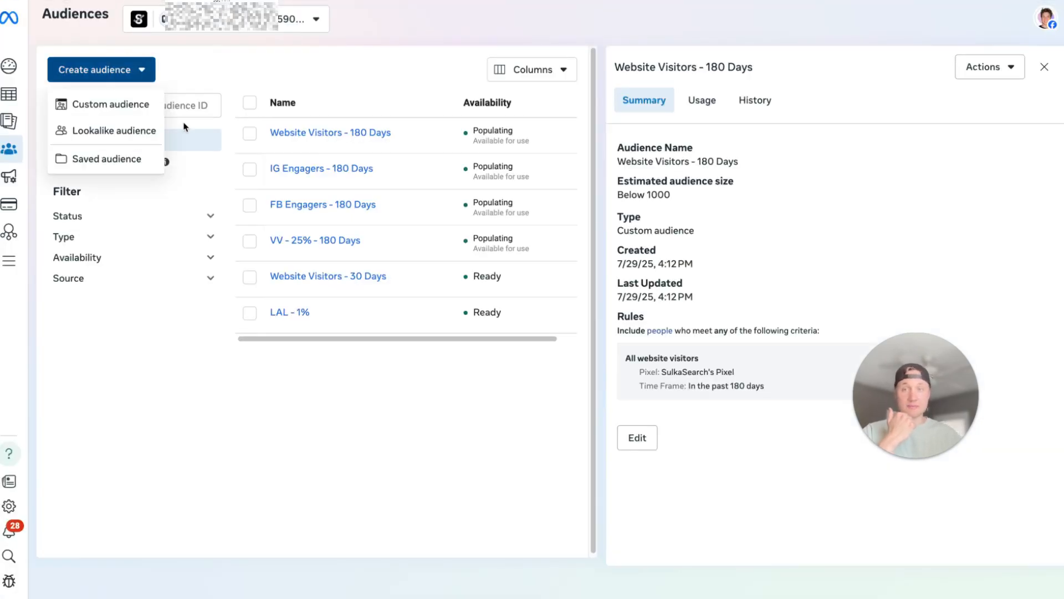
pyautogui.click(144, 109)
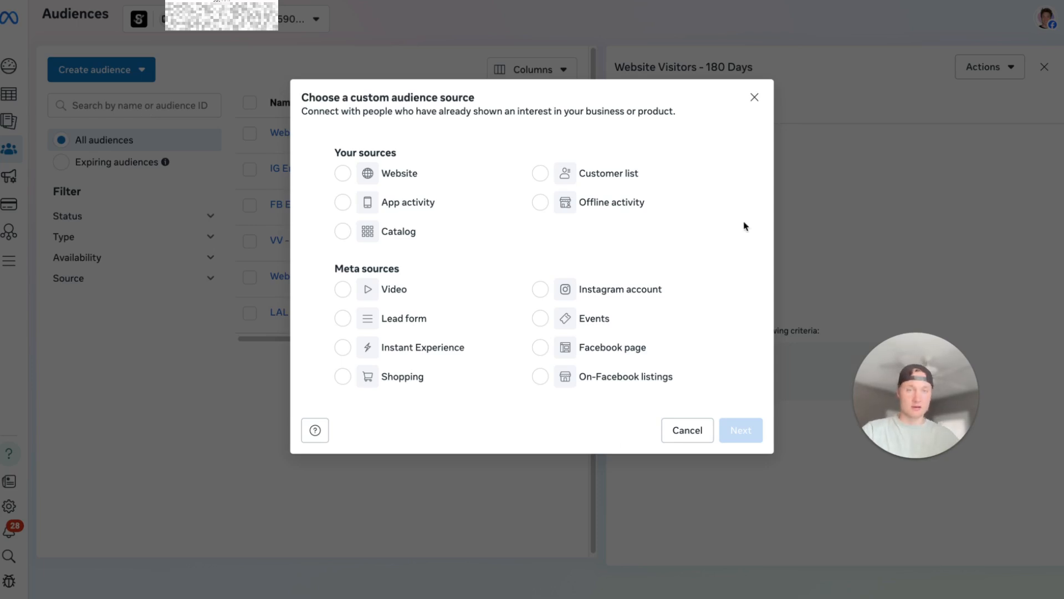
pyautogui.click(609, 173)
pyautogui.click(741, 432)
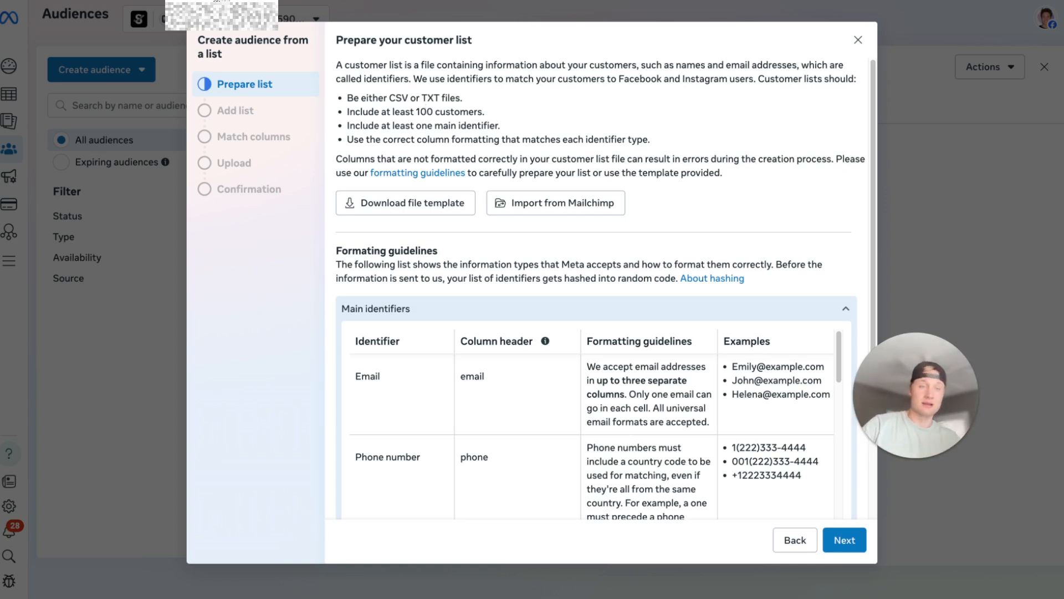
pyautogui.click(860, 40)
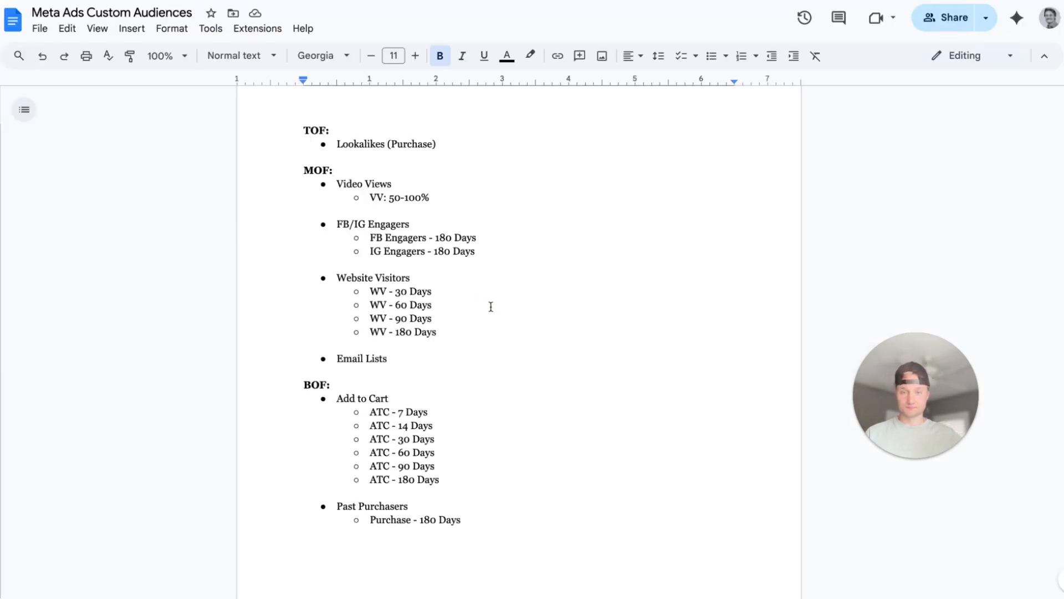
# Start another custom audience with Website as its source.
pyautogui.scroll(-4, 490, 305)
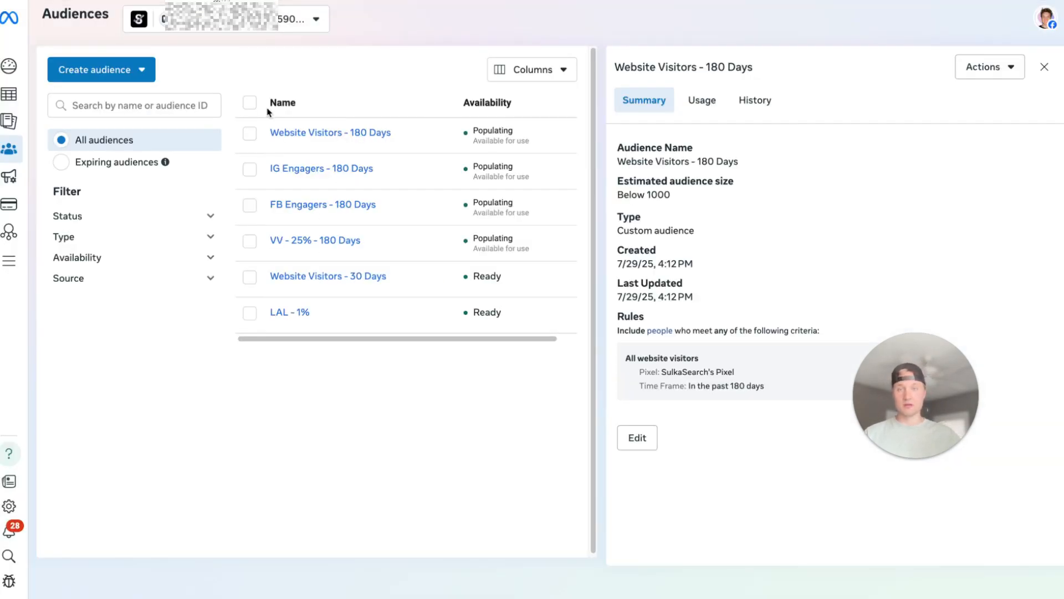
pyautogui.click(118, 69)
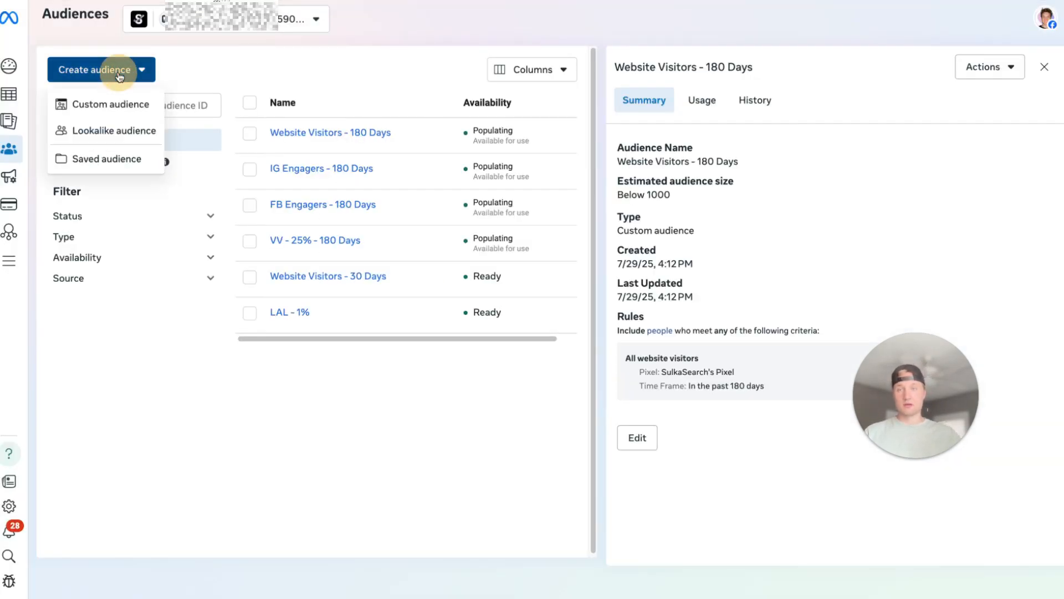
pyautogui.click(130, 111)
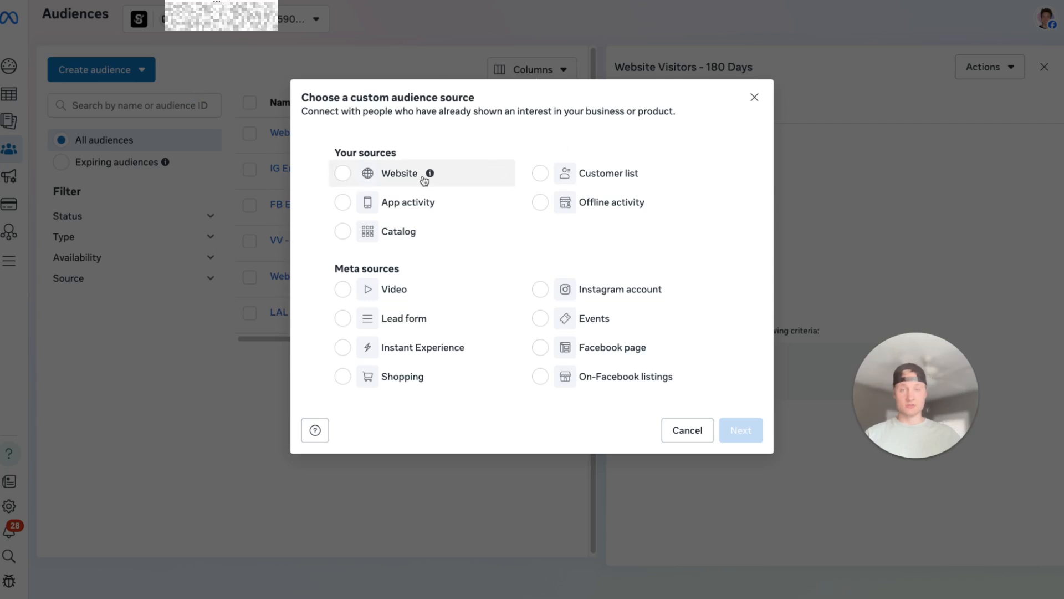
pyautogui.click(385, 173)
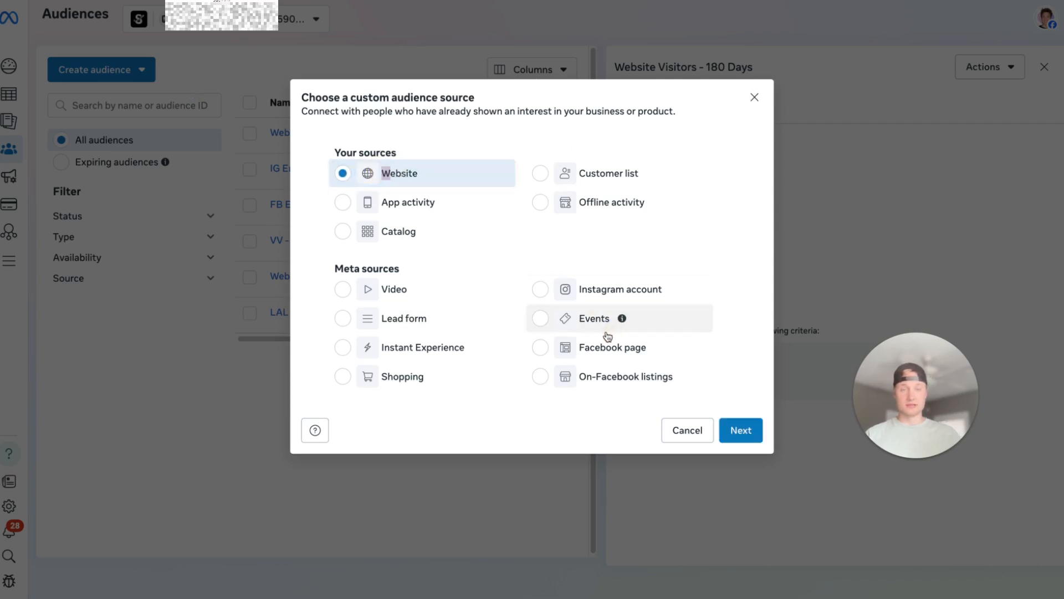
pyautogui.click(741, 431)
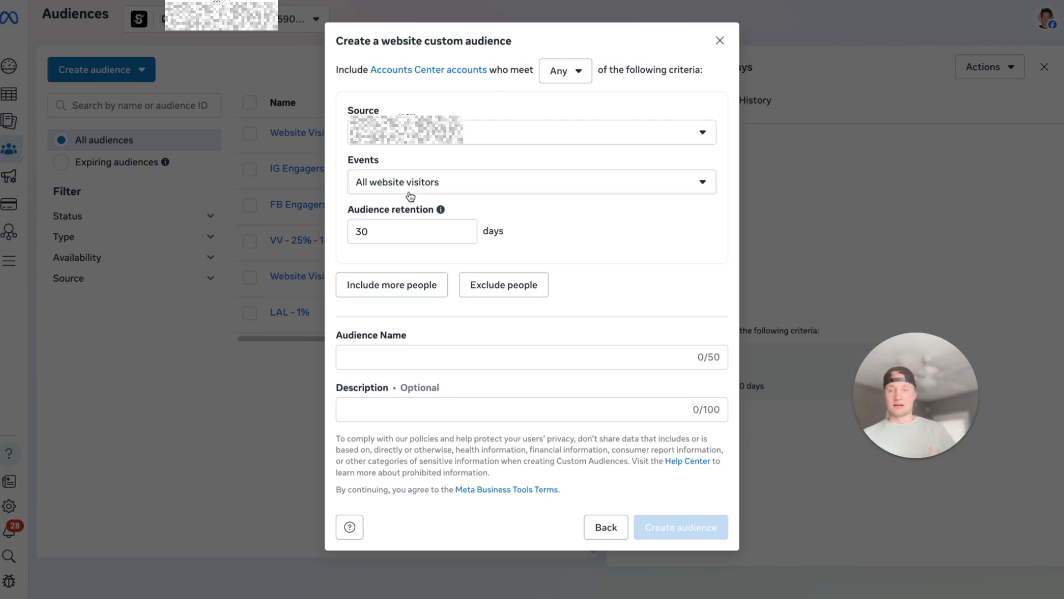
# Examine the event choices offered for the website audience, keeping All website visitors.
pyautogui.click(409, 190)
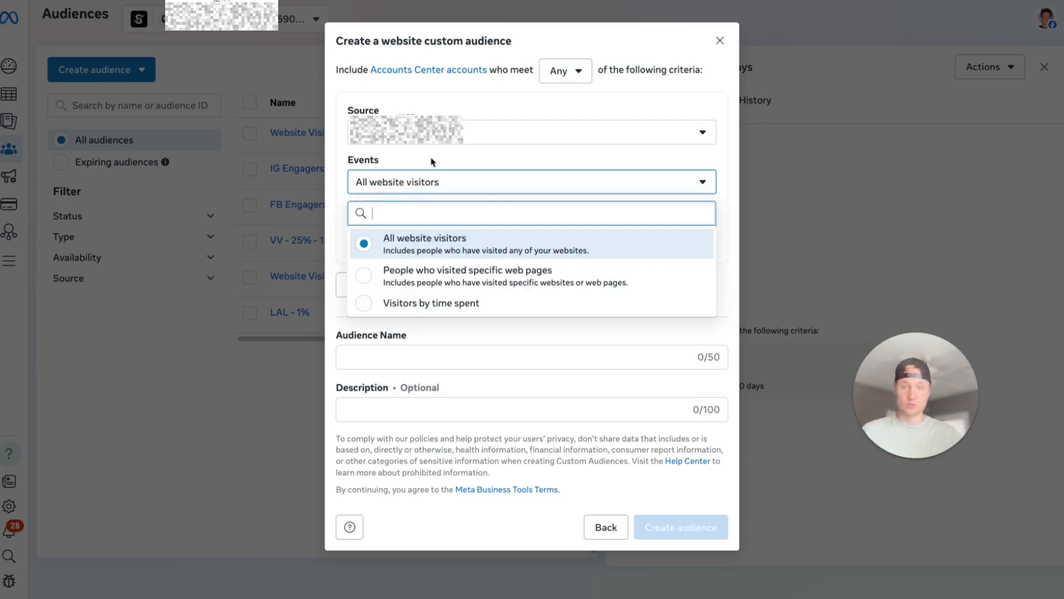
pyautogui.click(456, 186)
pyautogui.click(457, 186)
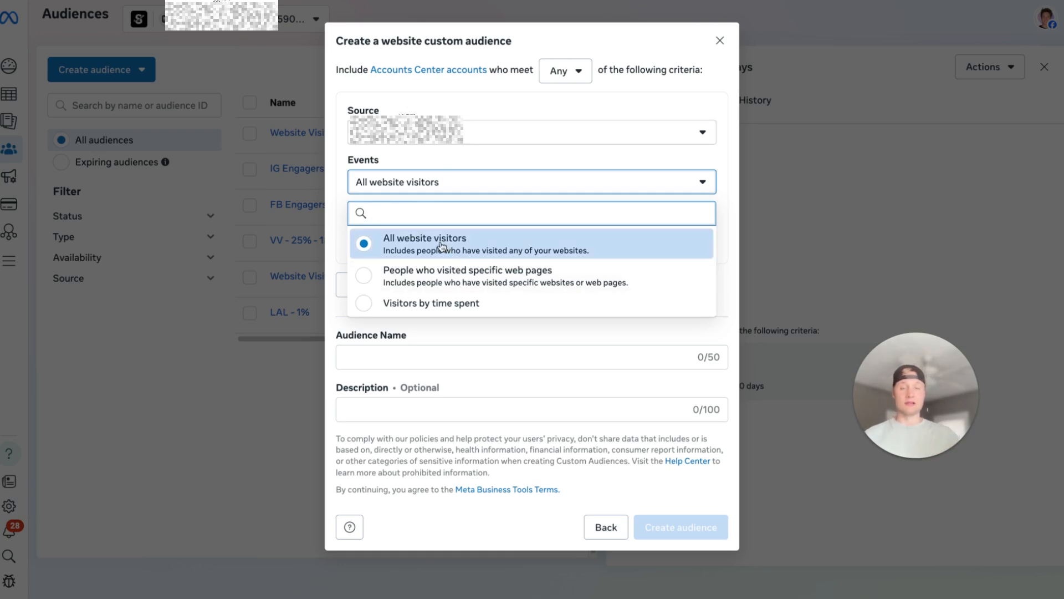
pyautogui.click(459, 190)
pyautogui.click(428, 192)
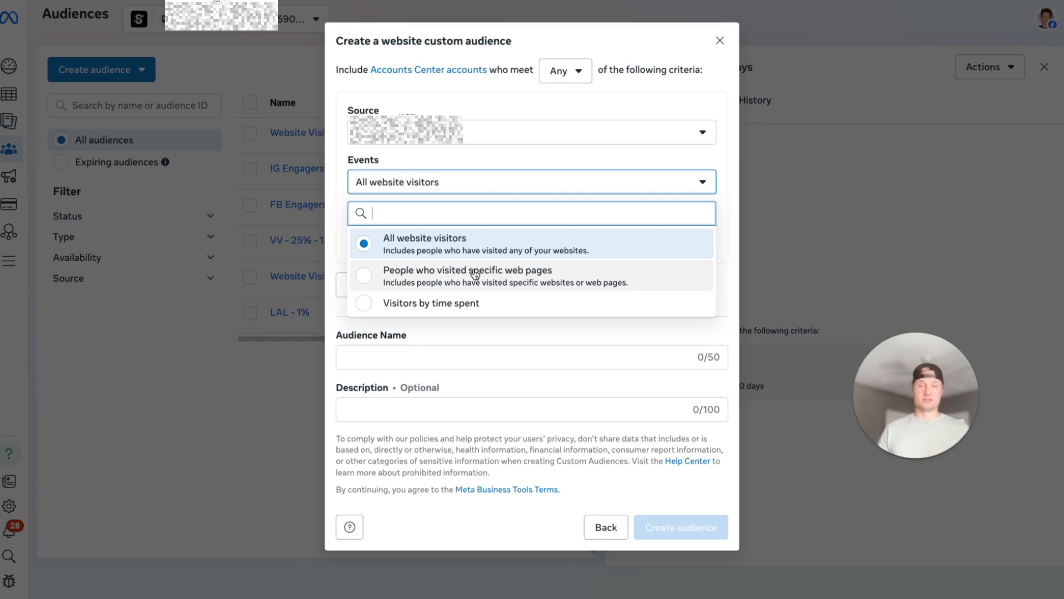
pyautogui.click(455, 182)
pyautogui.click(446, 190)
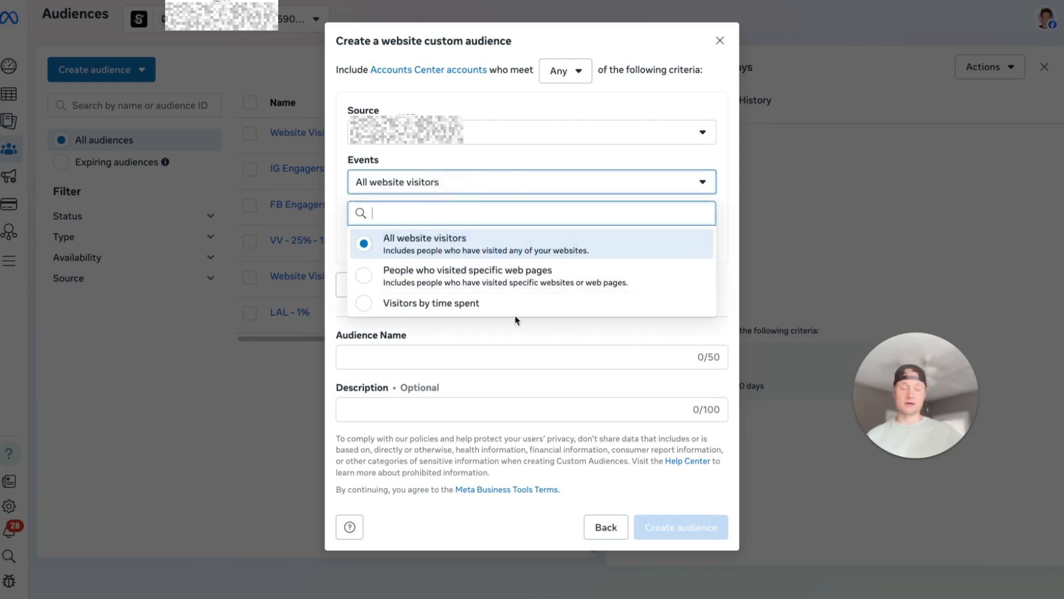
pyautogui.click(475, 352)
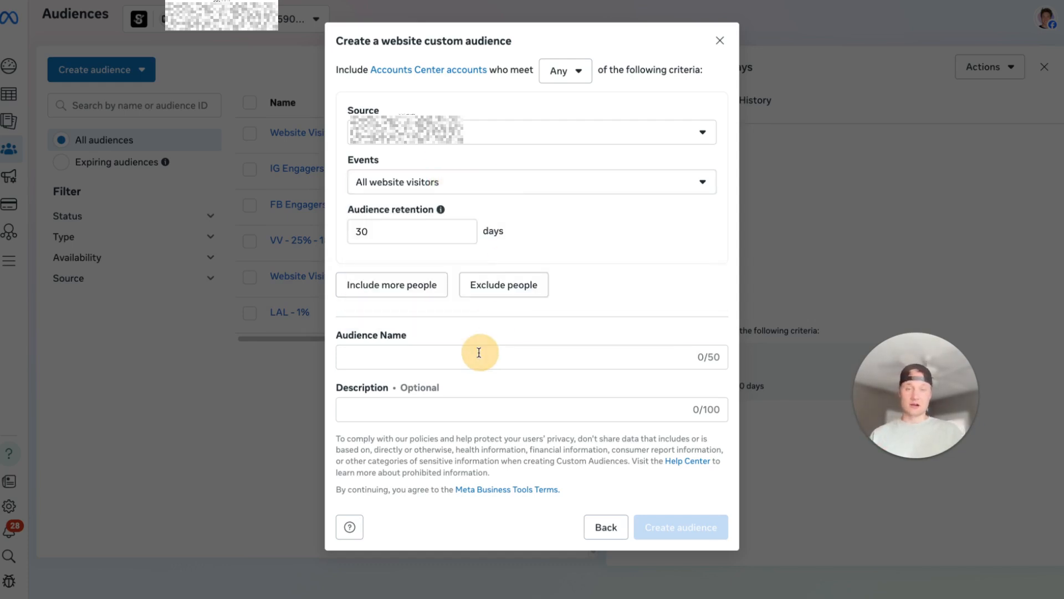
# Check the Add to Cart time windows in the plan document and set the website audience's retention to 7 days.
pyautogui.click(382, 245)
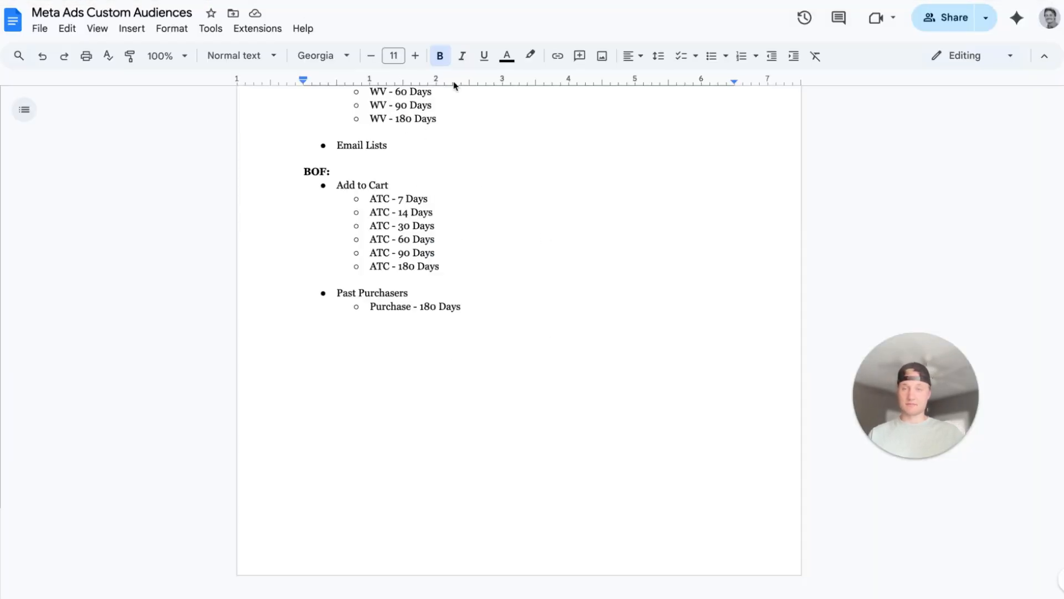
pyautogui.moveTo(398, 213); pyautogui.dragTo(433, 213)
pyautogui.click(479, 244)
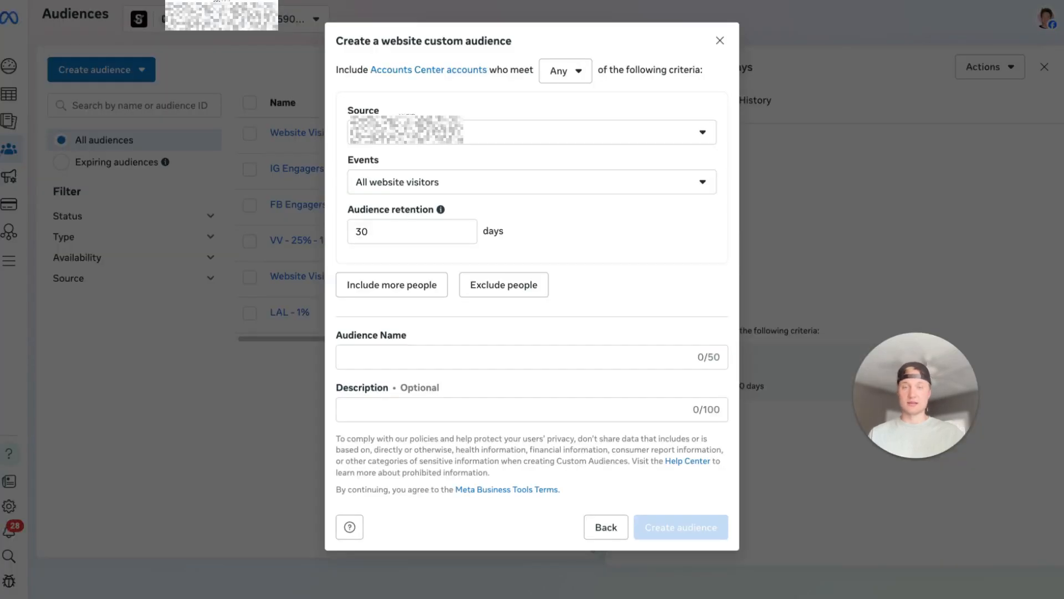
pyautogui.click(404, 231)
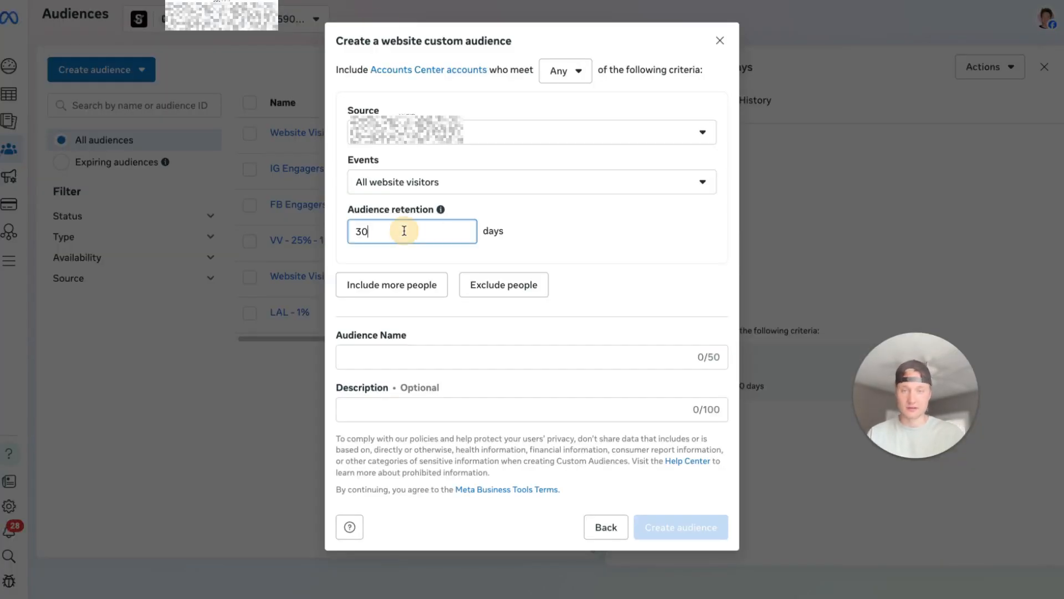
pyautogui.doubleClick(404, 231)
pyautogui.write('7')
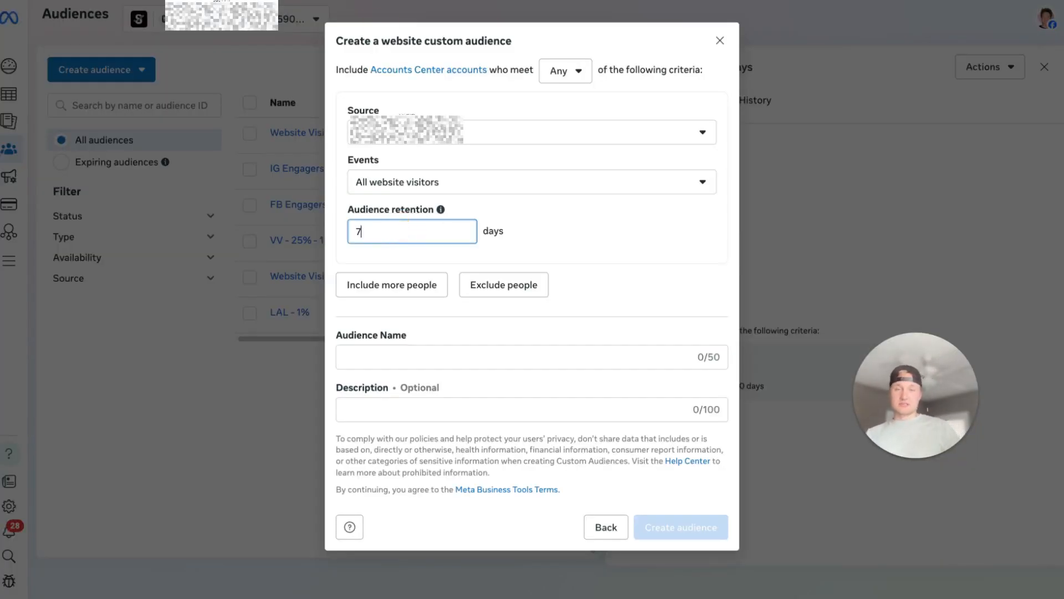
pyautogui.click(617, 234)
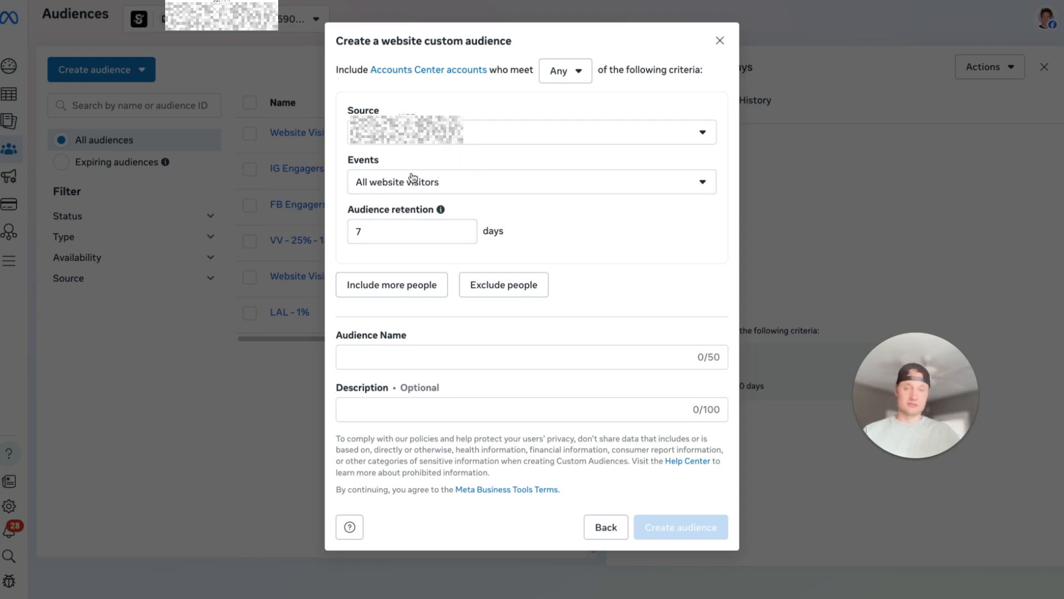
# Name the website audience "ATC - 7 Days" and return to the source selection without creating it.
pyautogui.click(377, 356)
pyautogui.write('A')
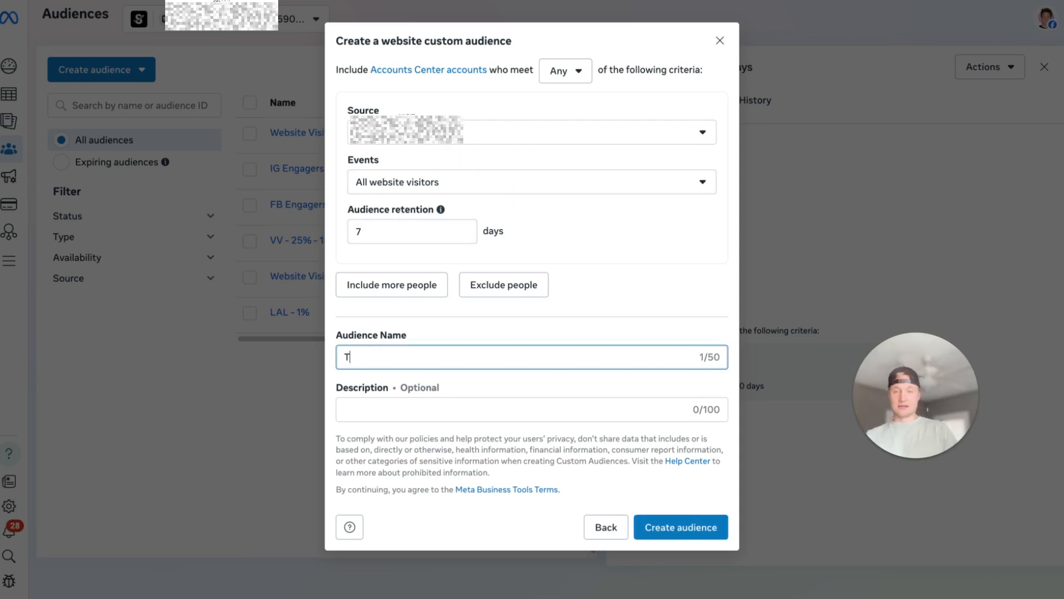
pyautogui.write('T c')
pyautogui.press('BackSpace')
pyautogui.press('BackSpace')
pyautogui.write('C ')
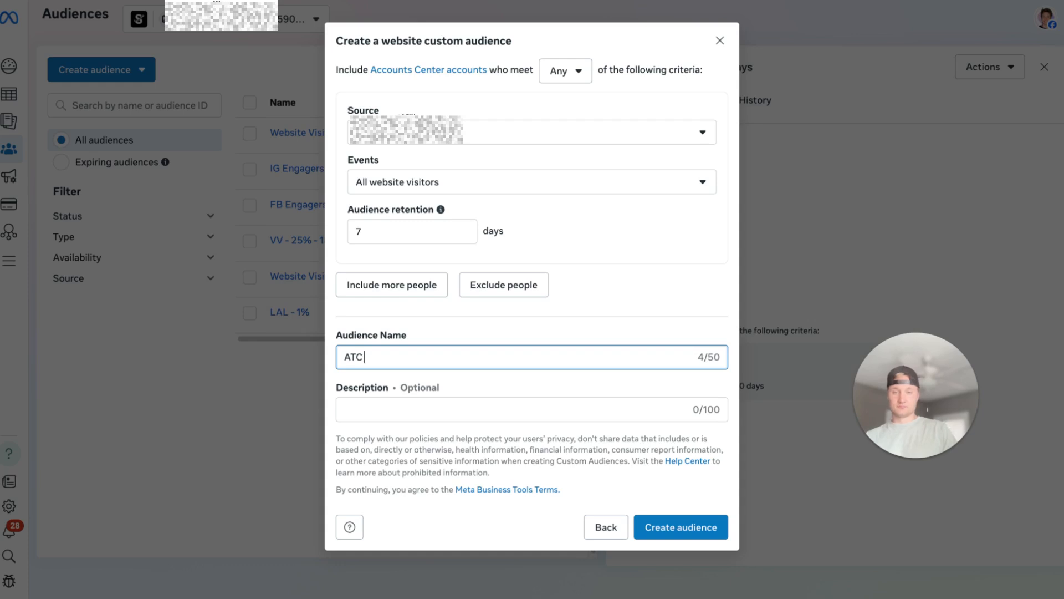
pyautogui.write('- 7 Days')
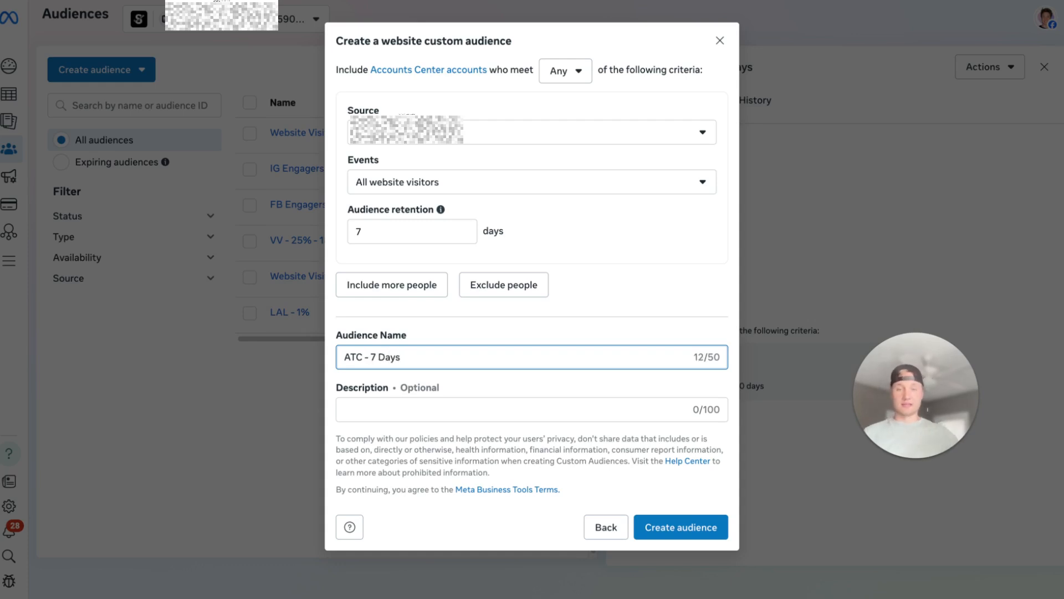
pyautogui.click(610, 533)
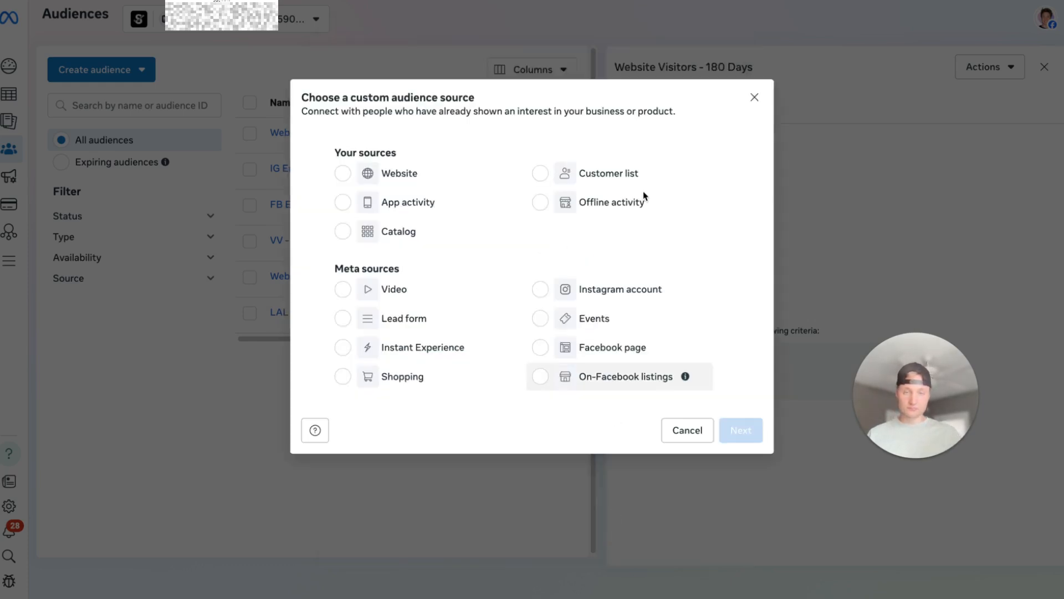
# Choose Website as the custom audience source, keep All website visitors as the event, and set the retention to 180 days.
pyautogui.click(579, 0)
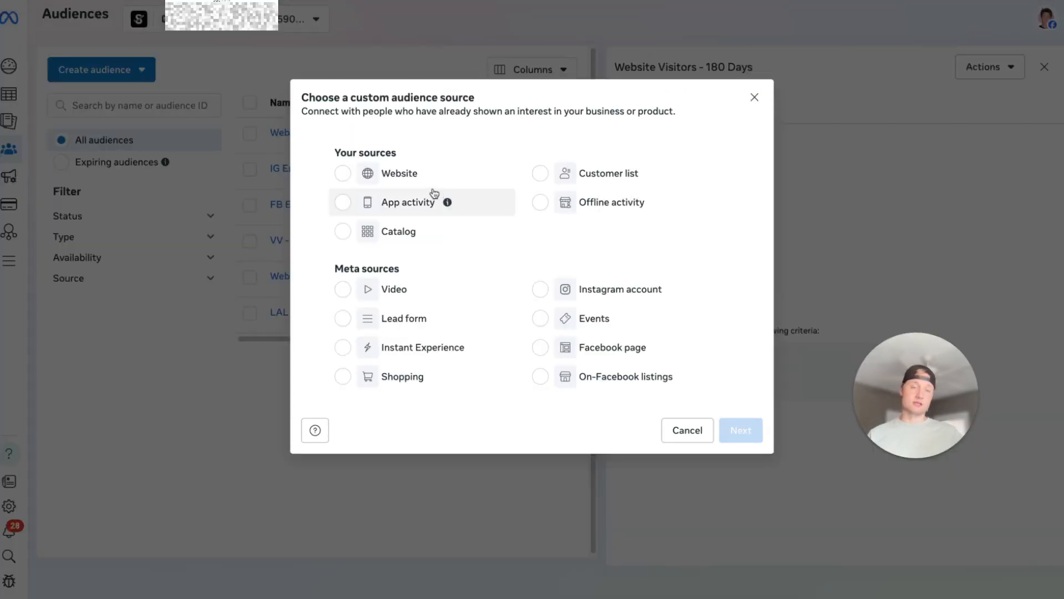
pyautogui.click(408, 174)
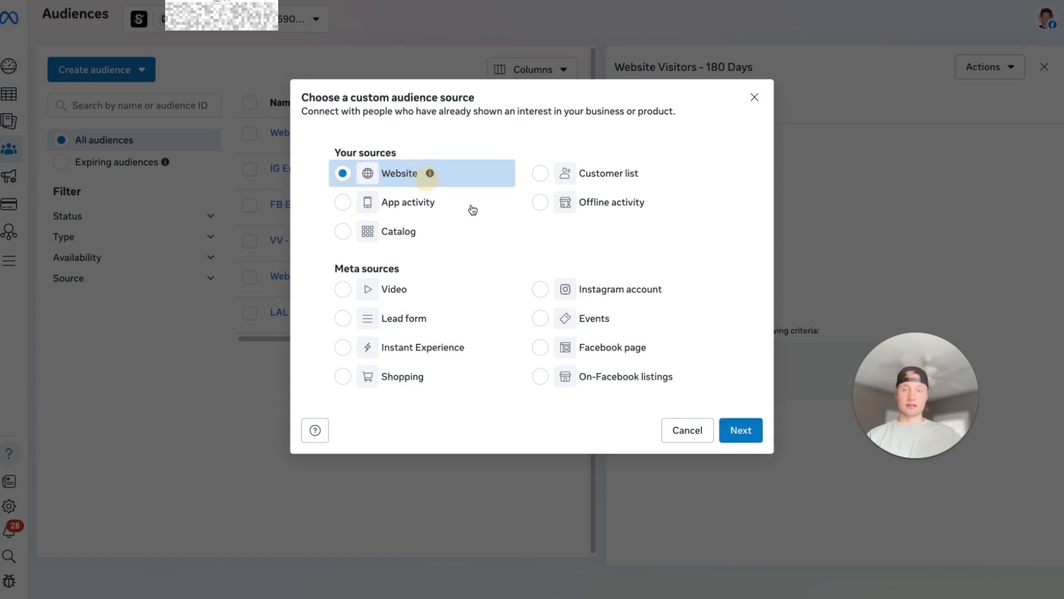
pyautogui.click(741, 430)
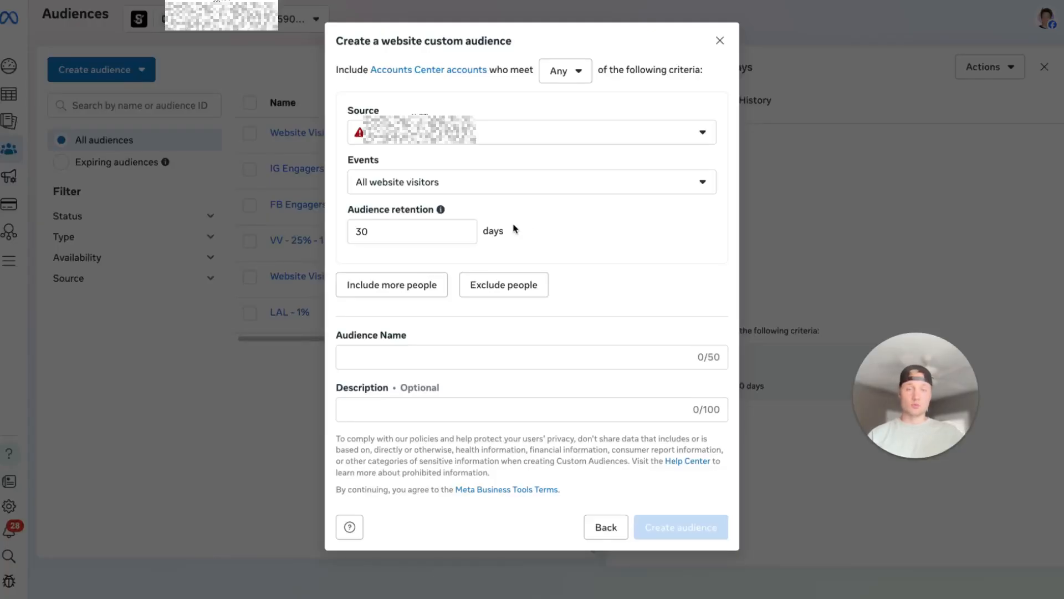
pyautogui.click(469, 188)
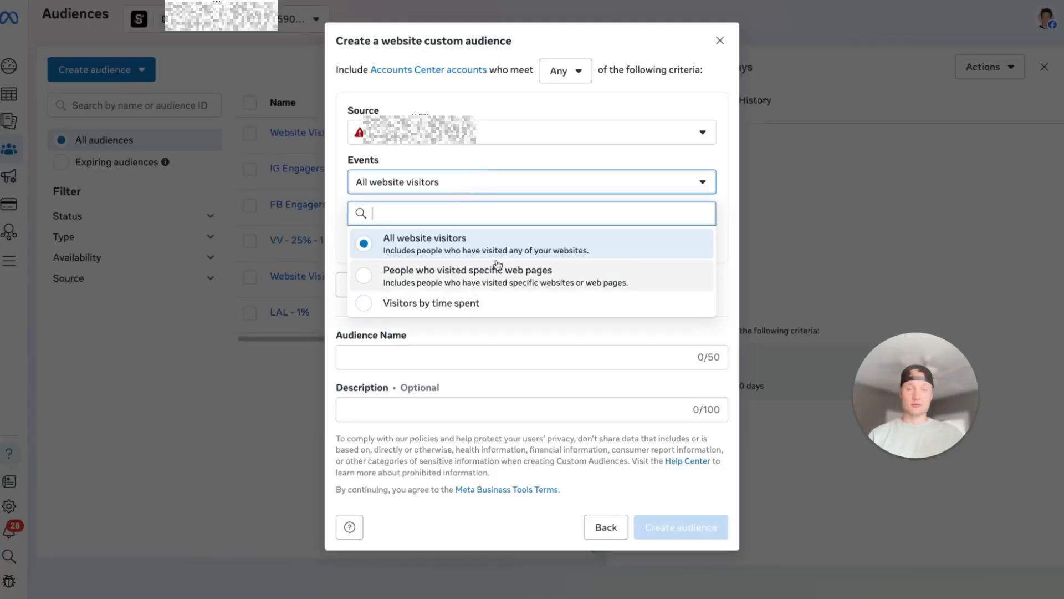
pyautogui.click(524, 153)
pyautogui.click(399, 214)
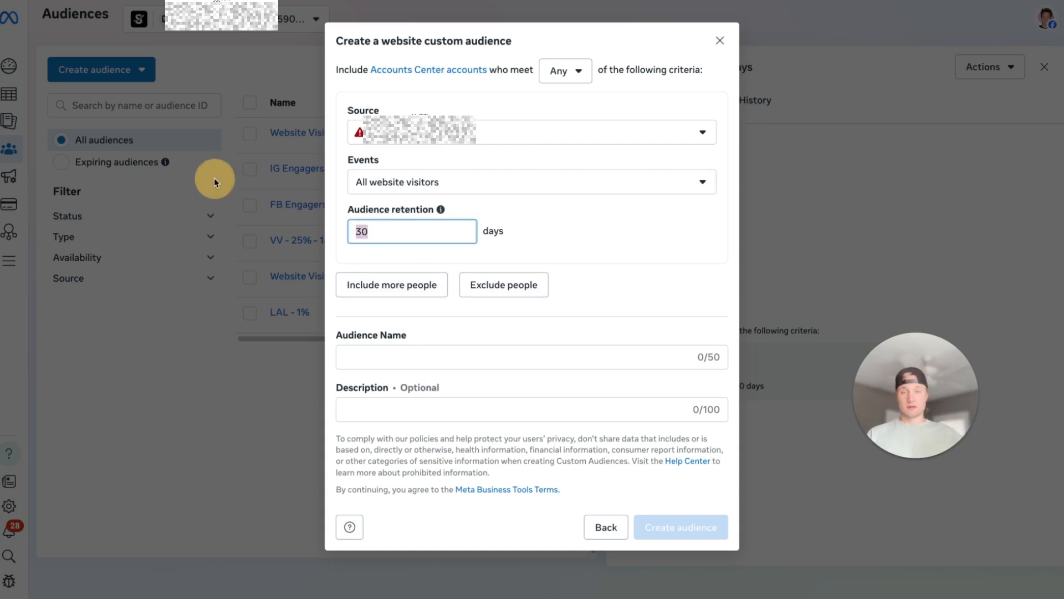
pyautogui.write('18')
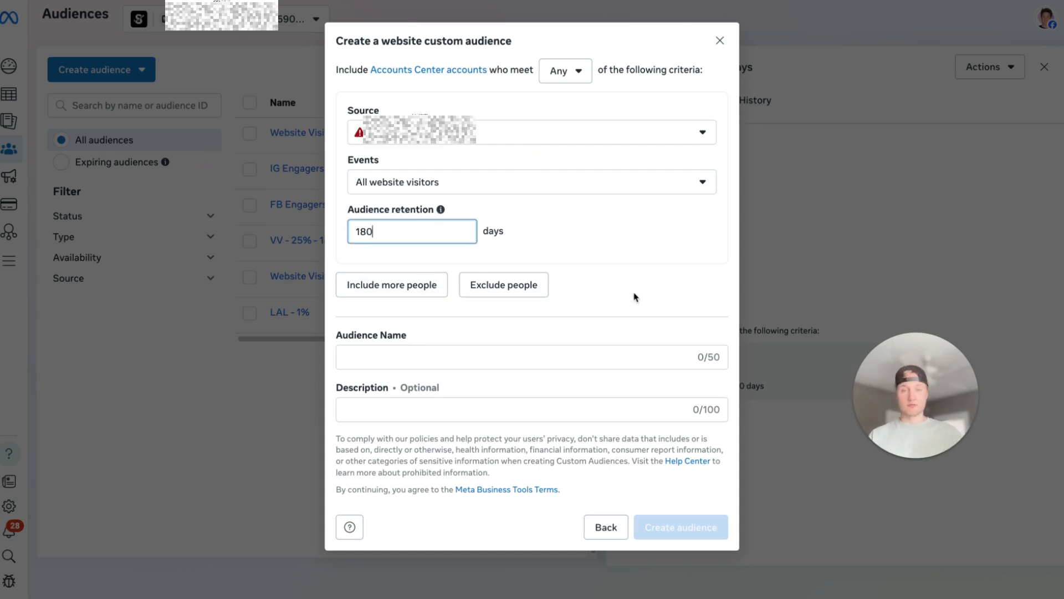
# Name the website audience "Purchase - 180 Days" and close the audience setup without creating it.
pyautogui.click(622, 235)
pyautogui.click(380, 353)
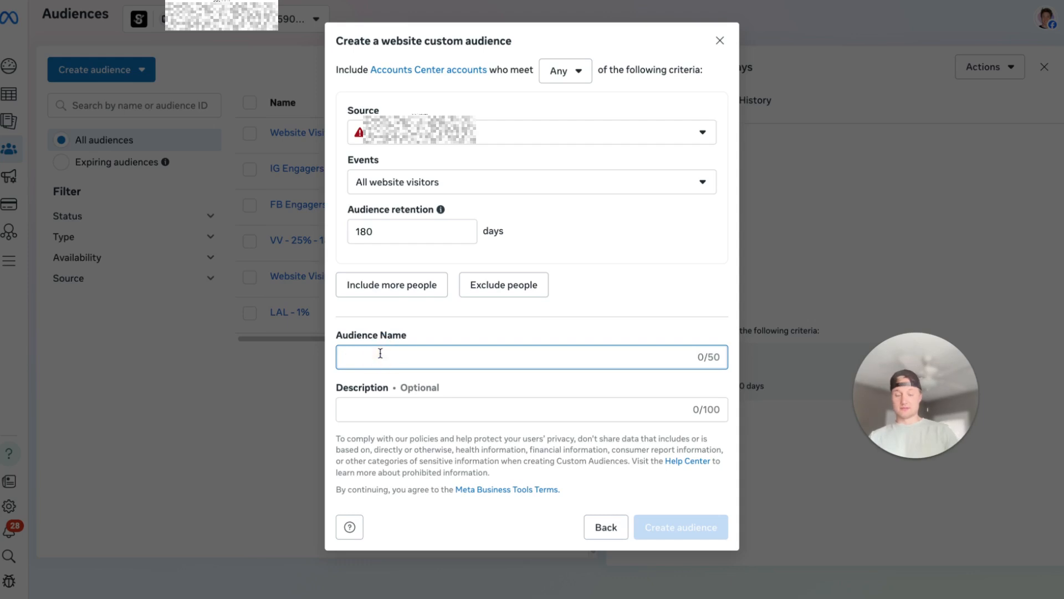
pyautogui.write('Purchase')
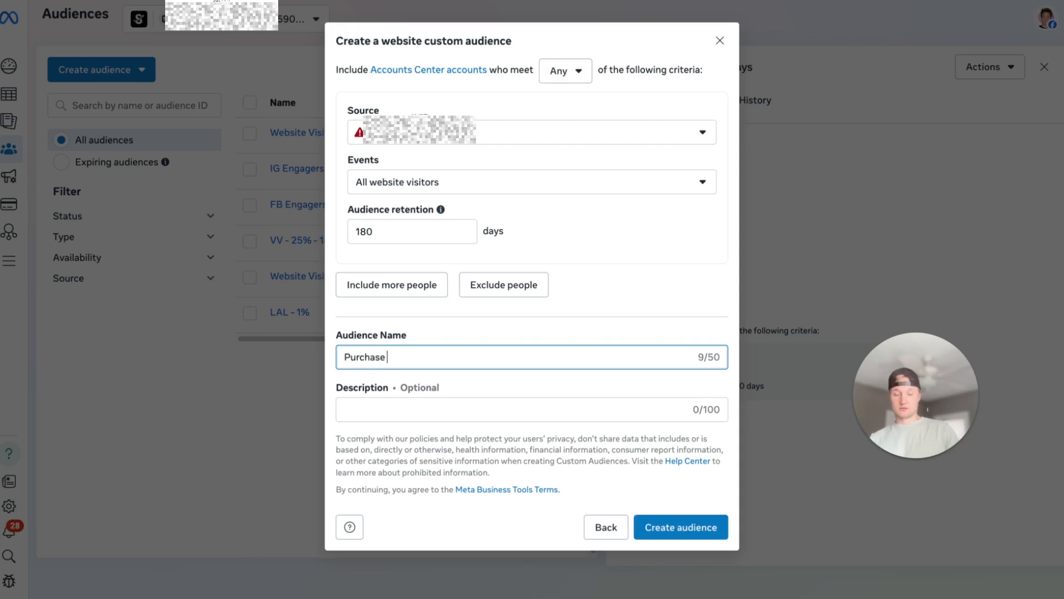
pyautogui.write(' - 180 day')
pyautogui.press('BackSpace')
pyautogui.press('BackSpace')
pyautogui.press('BackSpace')
pyautogui.write('Days')
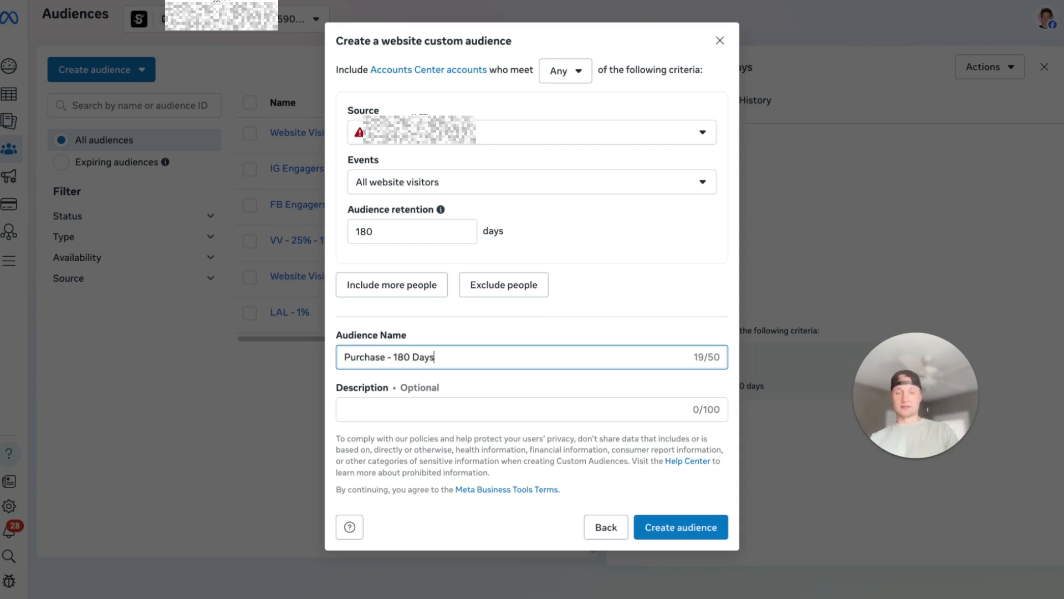
pyautogui.click(721, 40)
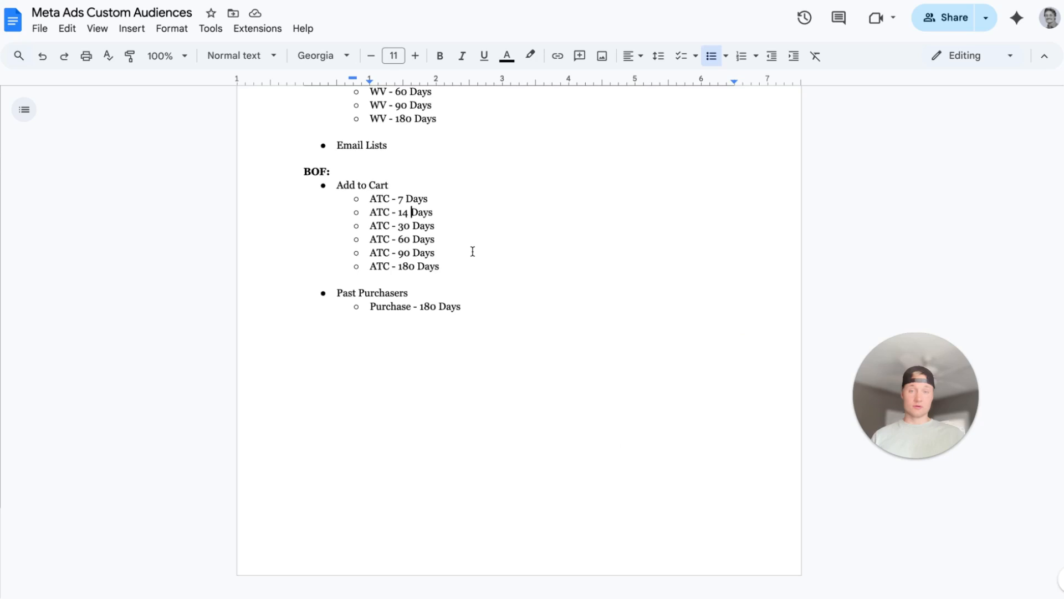
# Switch to the Meta Ads Custom Audiences document and review the Add to Cart audiences from 7 to 180 days.
pyautogui.click(464, 268)
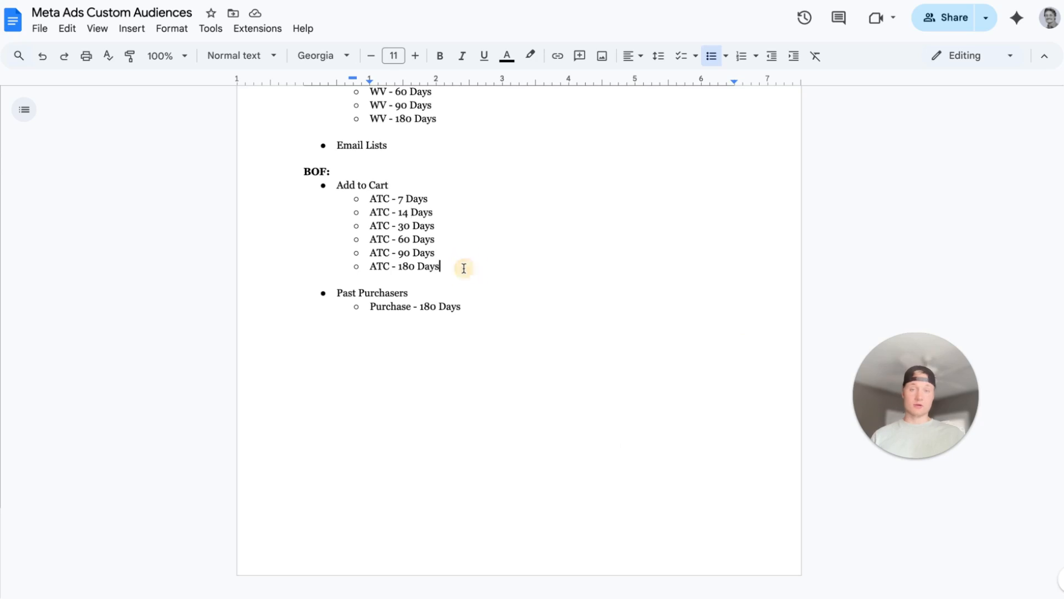
pyautogui.moveTo(464, 268); pyautogui.dragTo(384, 204)
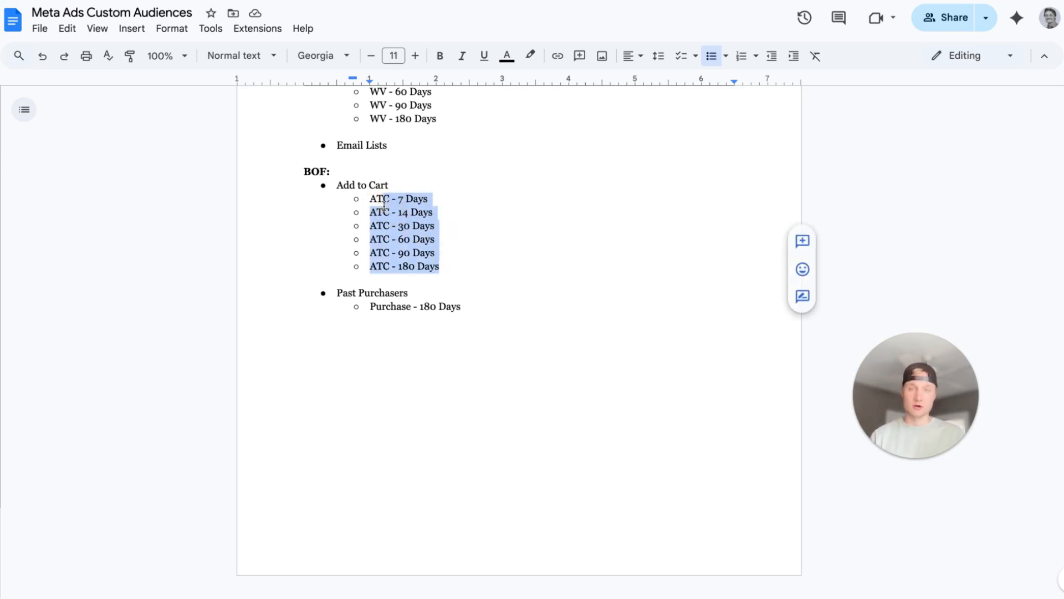
pyautogui.scroll(1, 395, 204)
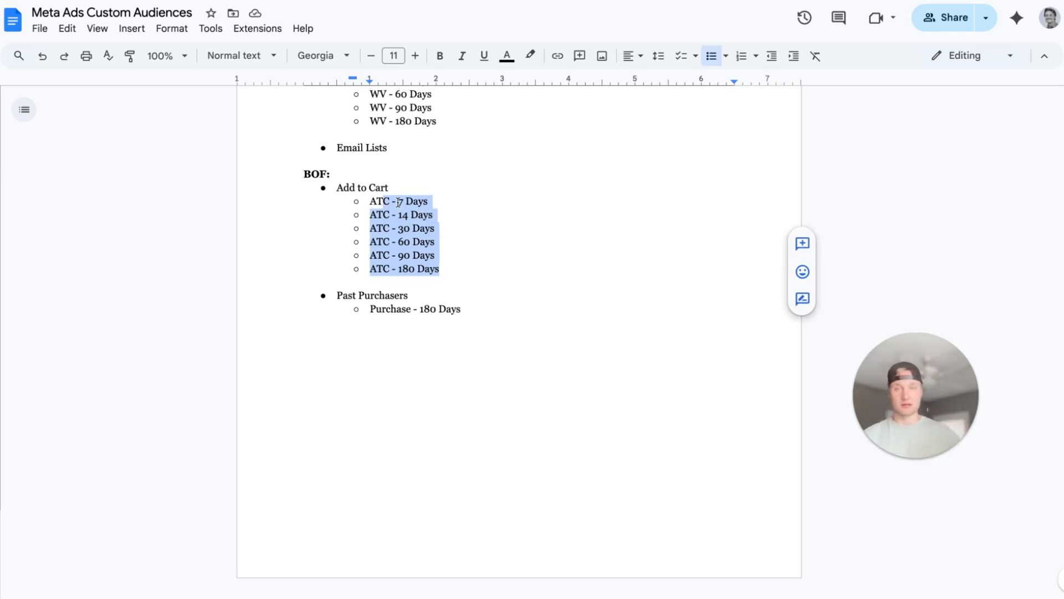
pyautogui.doubleClick(444, 188)
pyautogui.scroll(5, 534, 235)
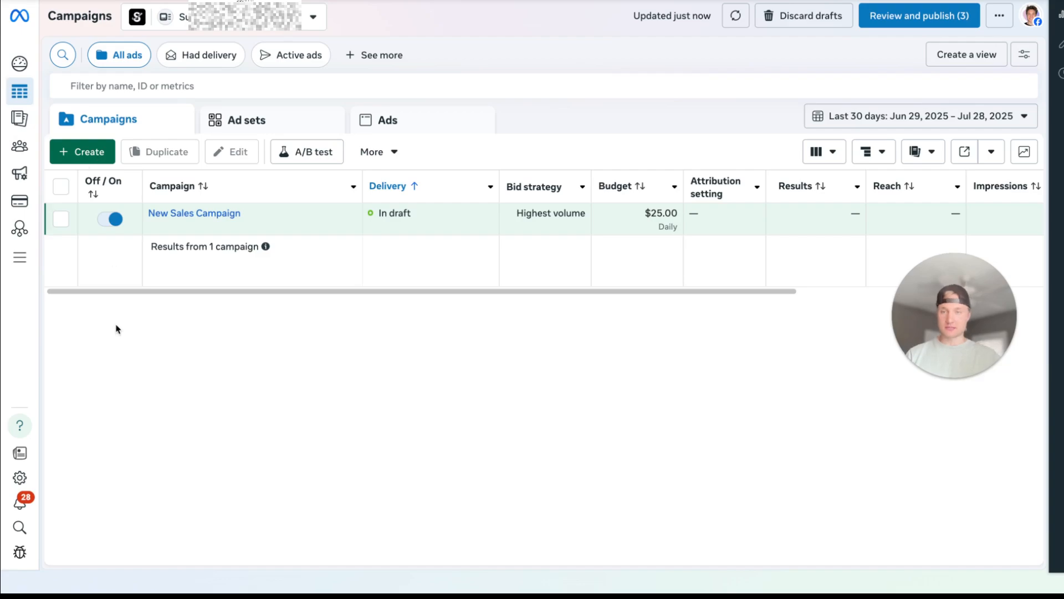
# In Ads Manager, create a new campaign with the Sales objective and set its budget strategy to Ad set budget.
pyautogui.click(88, 156)
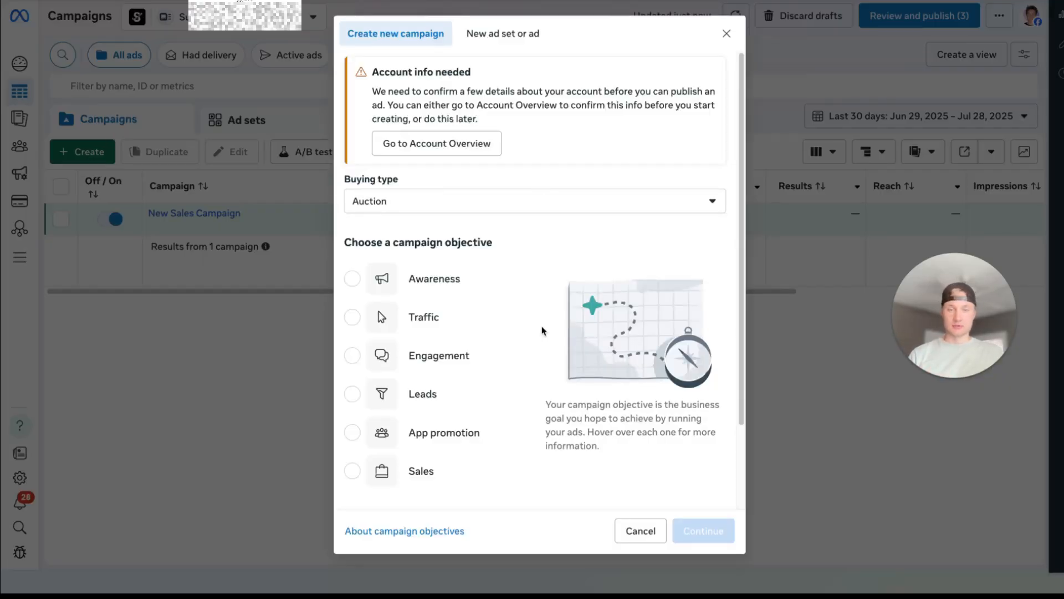
pyautogui.click(426, 472)
pyautogui.click(705, 532)
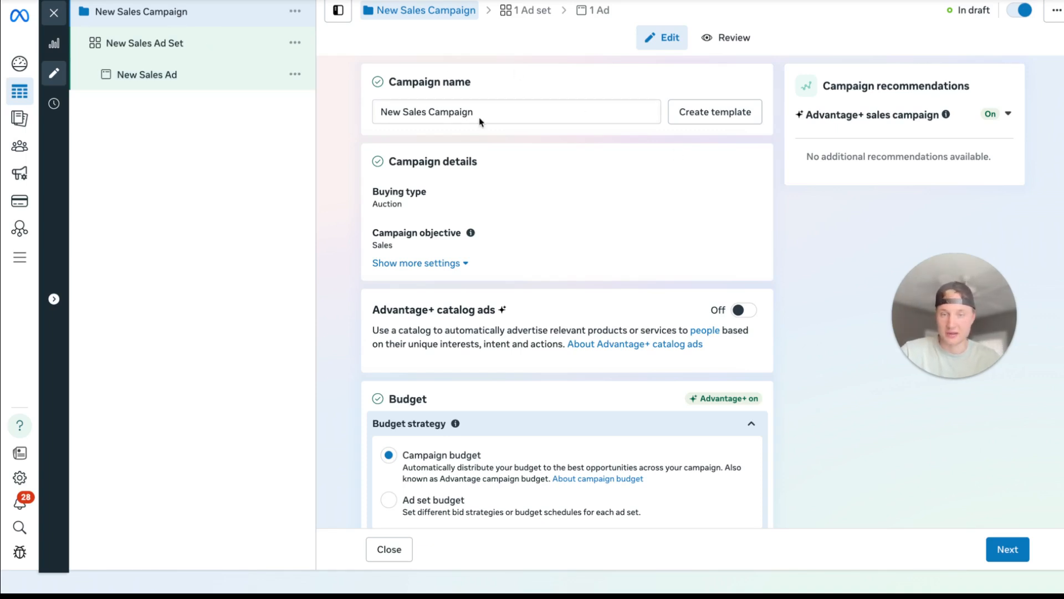
pyautogui.scroll(-1, 410, 475)
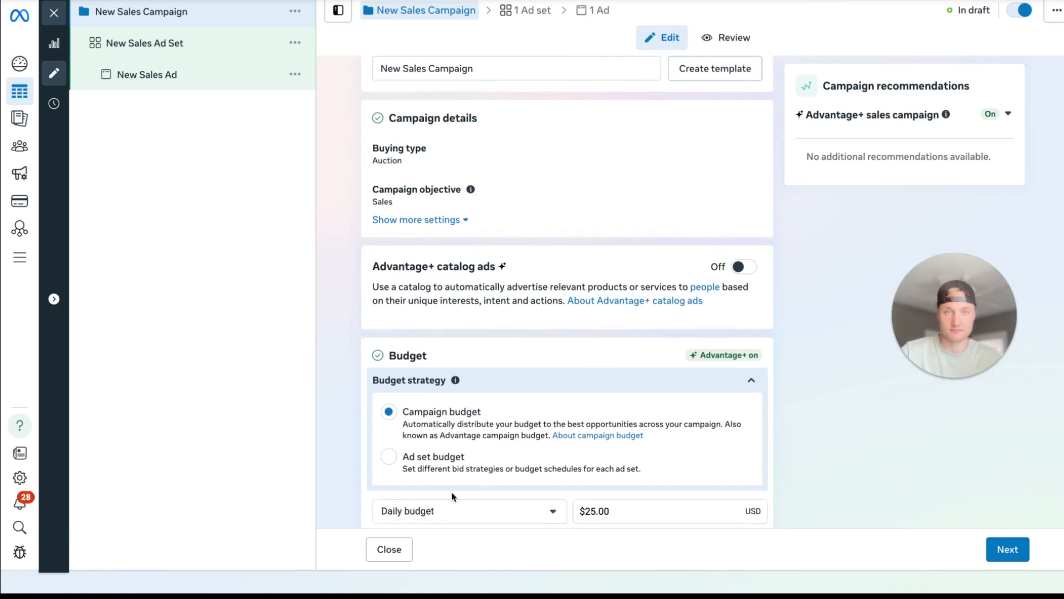
pyautogui.click(407, 458)
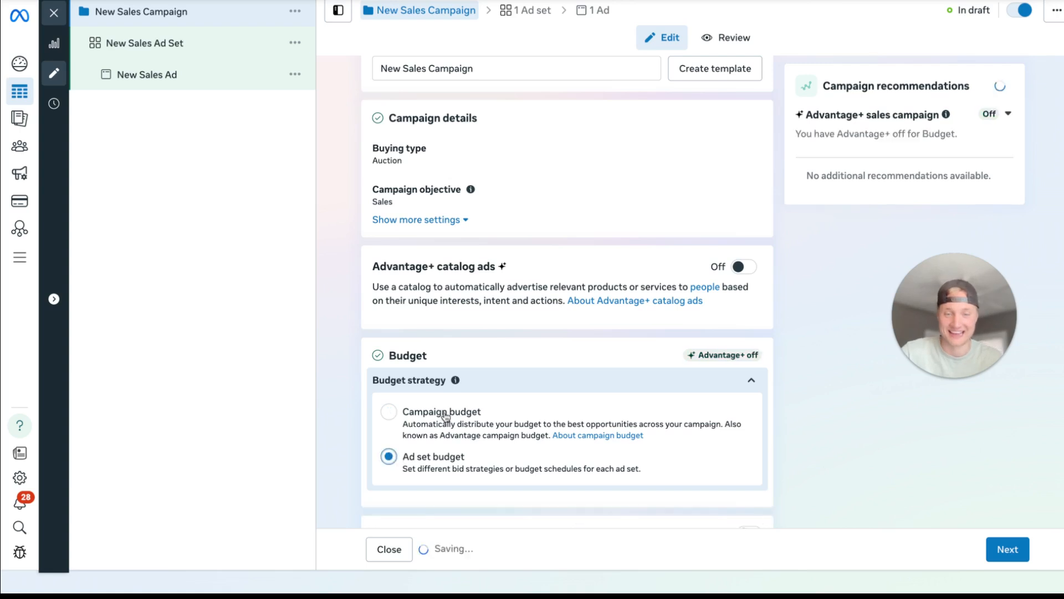
# Open the New Sales Ad Set and examine its audience section, including the location controls.
pyautogui.click(192, 44)
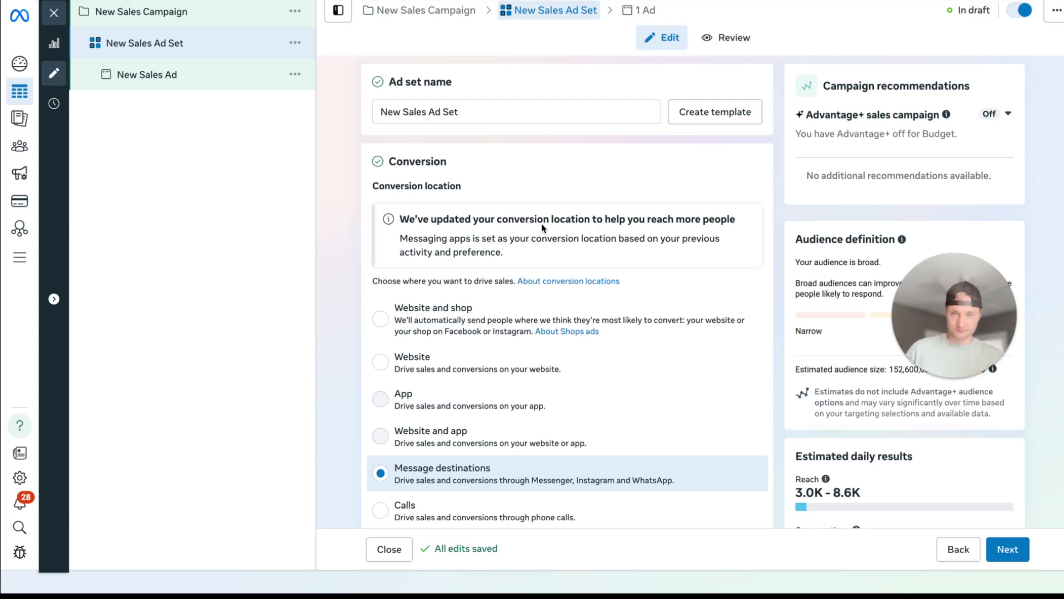
pyautogui.scroll(-9, 541, 186)
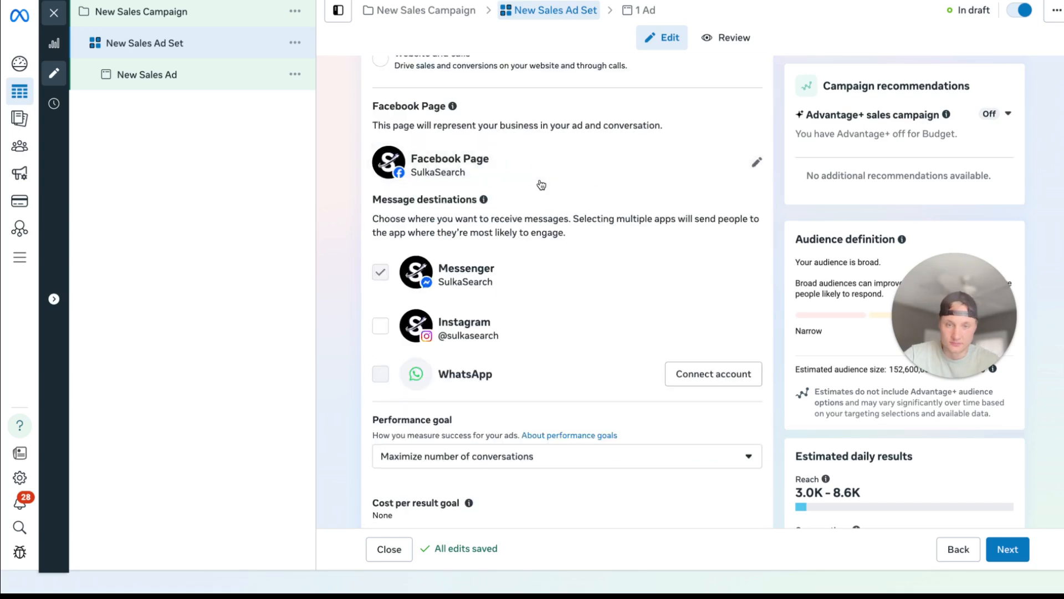
pyautogui.scroll(-4, 541, 185)
pyautogui.scroll(-10, 541, 185)
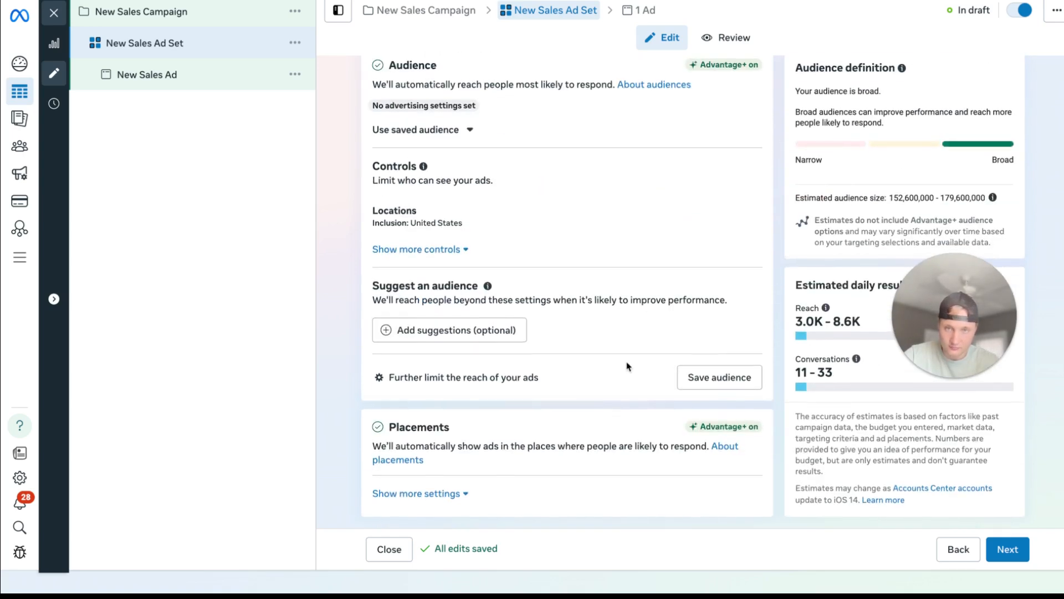
pyautogui.scroll(1, 604, 350)
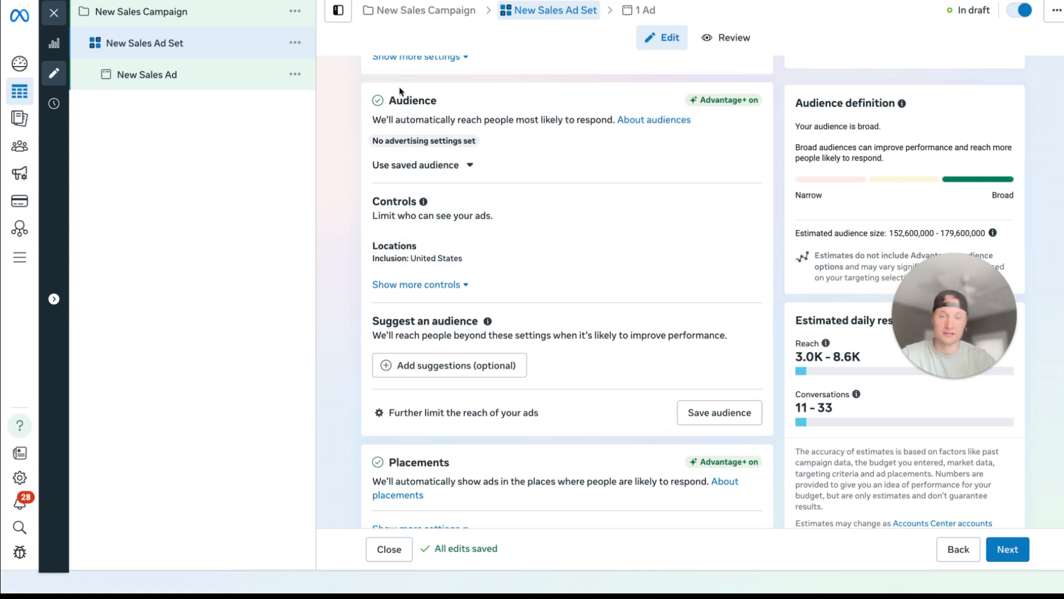
pyautogui.click(402, 269)
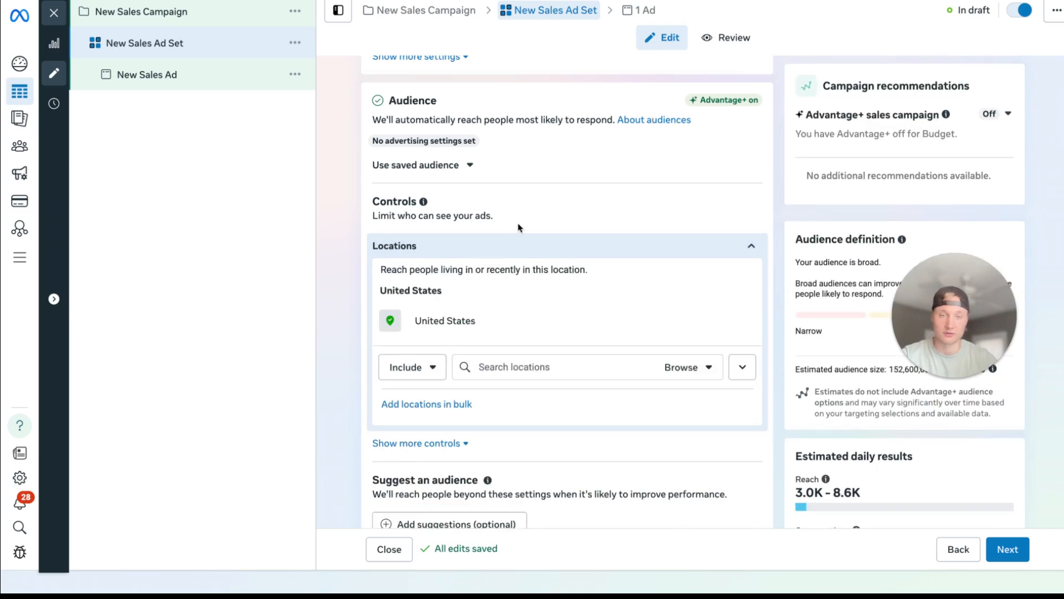
pyautogui.click(521, 247)
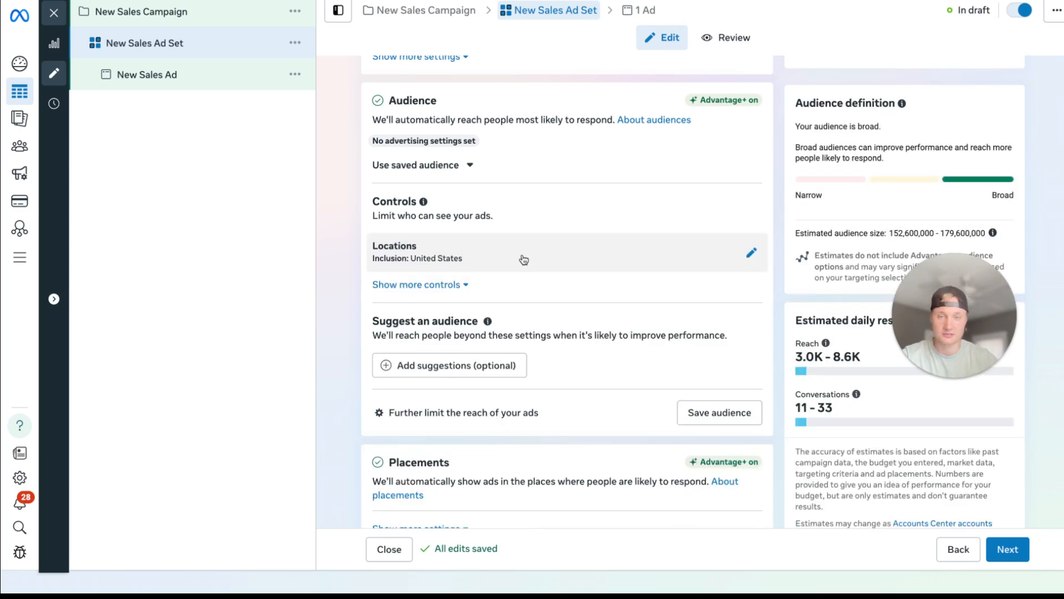
# Switch the ad set to the audience setup that further limits ad reach, and open its detailed targeting search.
pyautogui.click(463, 413)
pyautogui.click(658, 280)
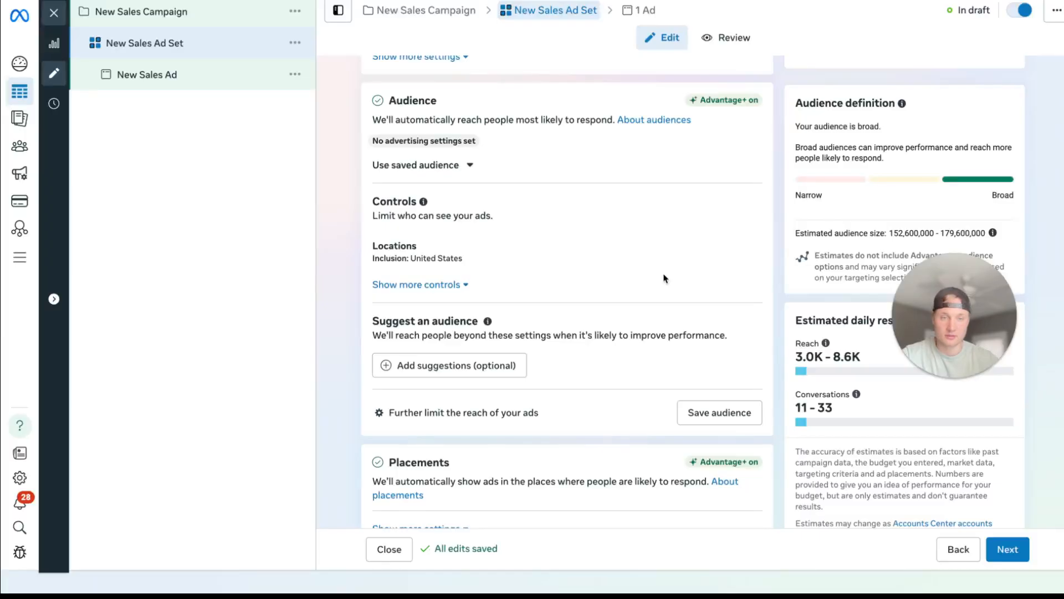
pyautogui.click(549, 409)
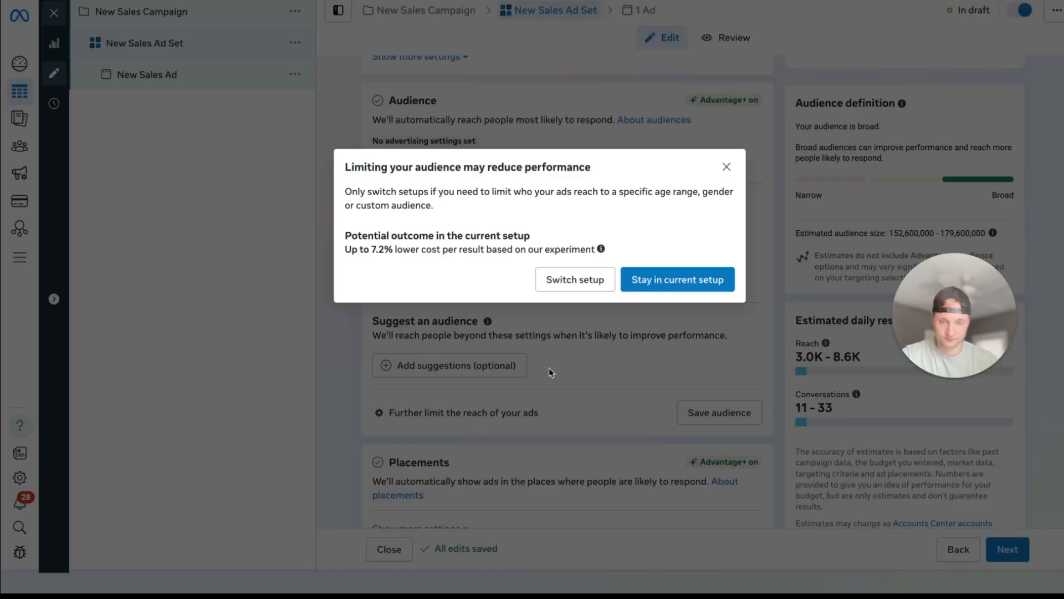
pyautogui.click(575, 278)
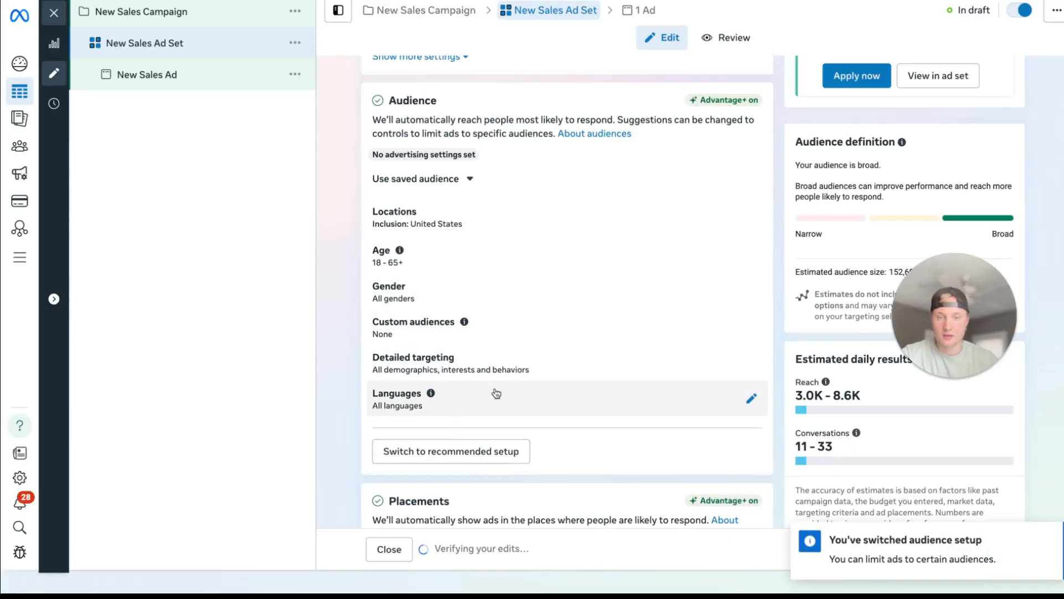
pyautogui.click(525, 336)
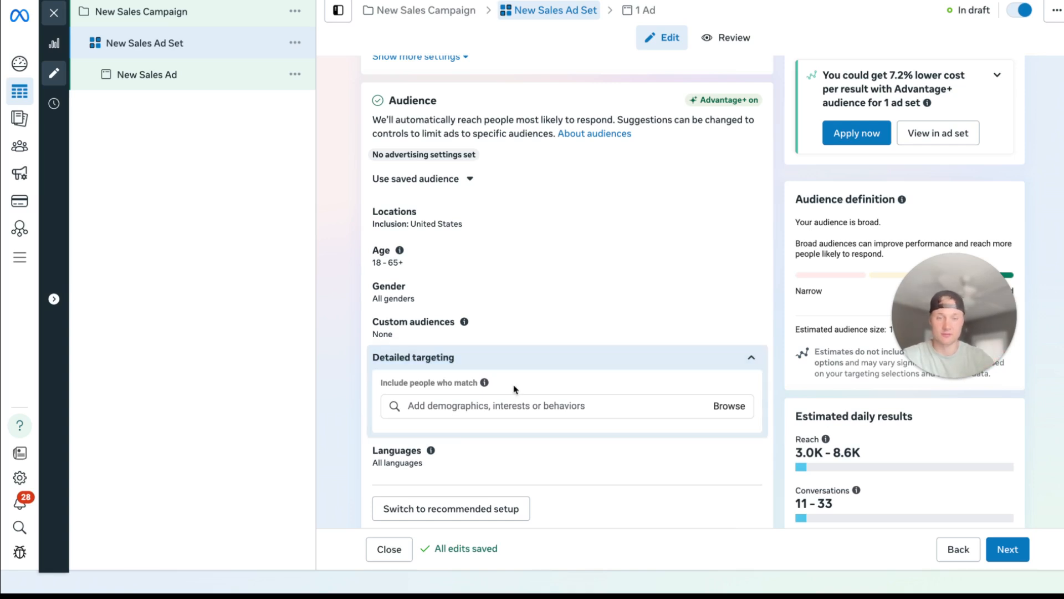
pyautogui.click(512, 407)
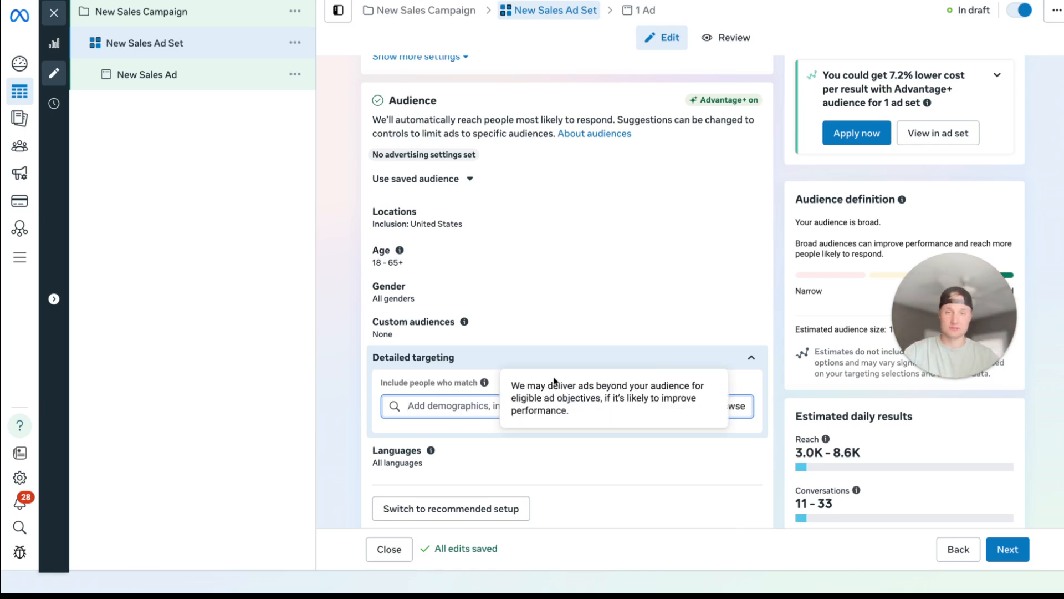
# Try "Broad" as the ad set name in place of the default one, and clear the name.
pyautogui.scroll(15, 562, 375)
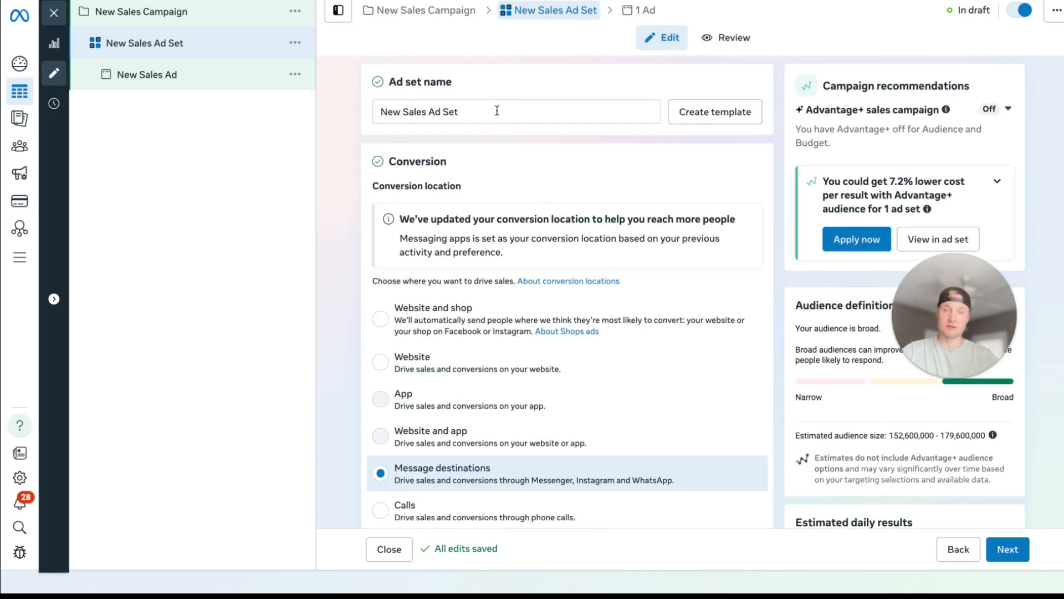
pyautogui.click(495, 109)
pyautogui.moveTo(495, 108); pyautogui.dragTo(381, 112)
pyautogui.click(381, 111)
pyautogui.tripleClick(443, 115)
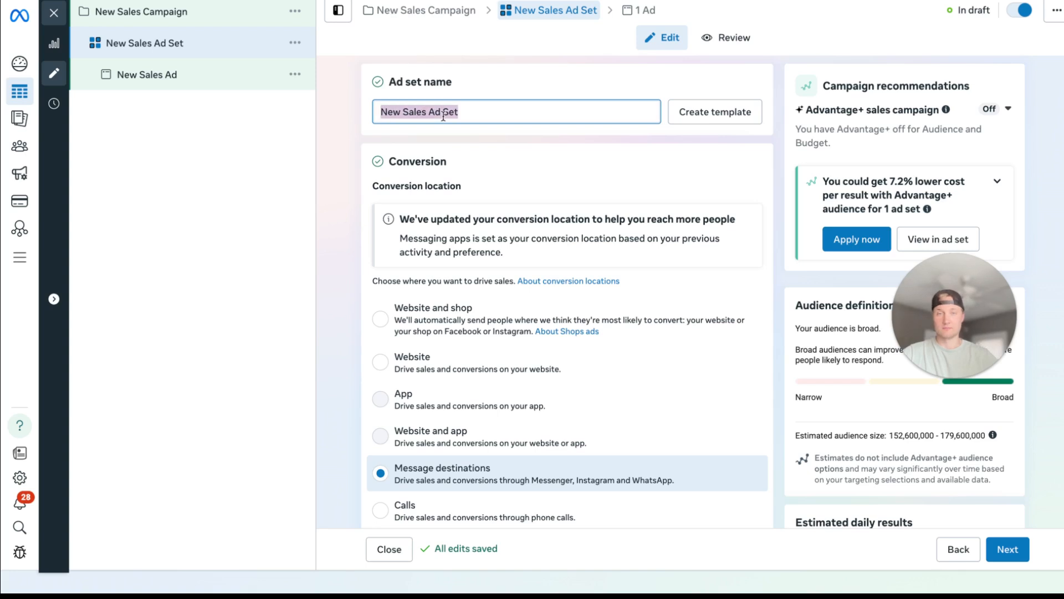
pyautogui.write('Broad')
pyautogui.press('BackSpace')
pyautogui.press('BackSpace')
pyautogui.press('BackSpace')
pyautogui.press('BackSpace')
pyautogui.press('BackSpace')
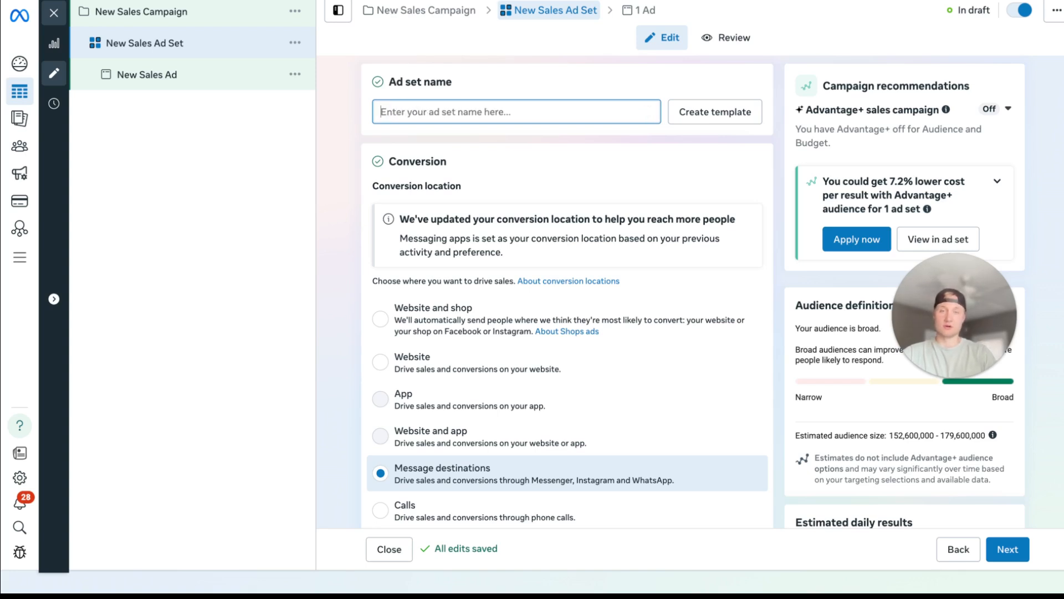
# Try ad set names beginning with "L" and "inte", and clear each one again.
pyautogui.write('L')
pyautogui.press('BackSpace')
pyautogui.write('La')
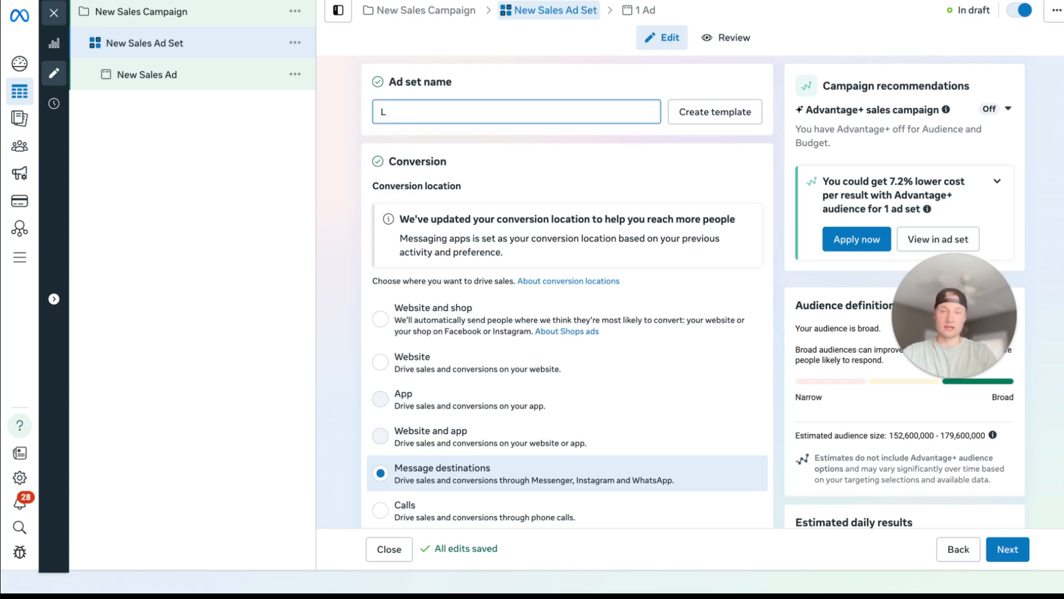
pyautogui.press('BackSpace')
pyautogui.press('BackSpace')
pyautogui.write('inte')
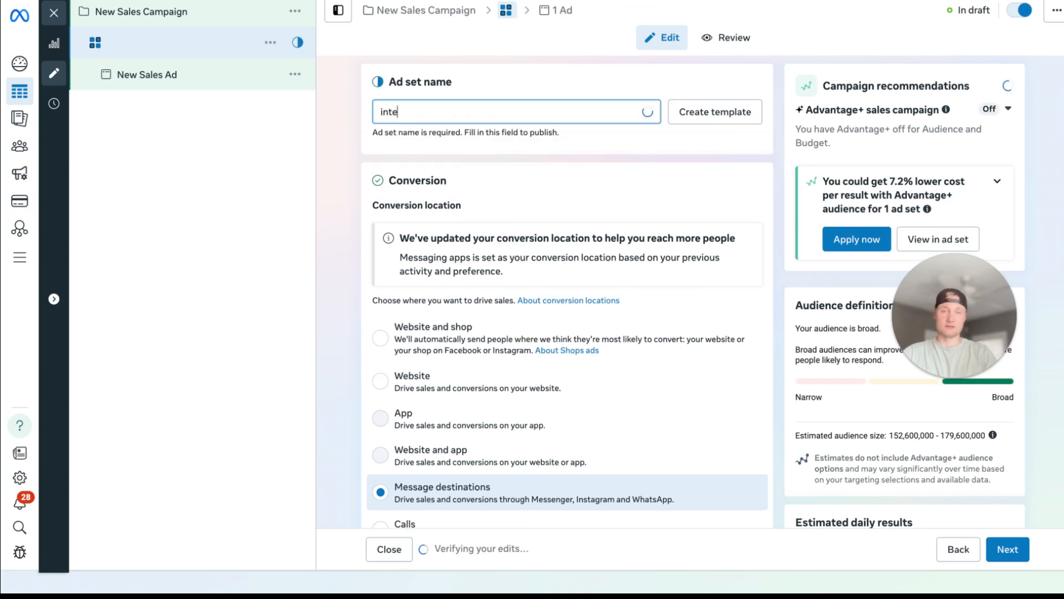
pyautogui.press('BackSpace')
pyautogui.press('BackSpace')
pyautogui.press('BackSpace')
pyautogui.press('BackSpace')
pyautogui.write('intere')
pyautogui.press('BackSpace')
pyautogui.press('BackSpace')
pyautogui.press('BackSpace')
pyautogui.press('BackSpace')
pyautogui.press('BackSpace')
pyautogui.press('BackSpace')
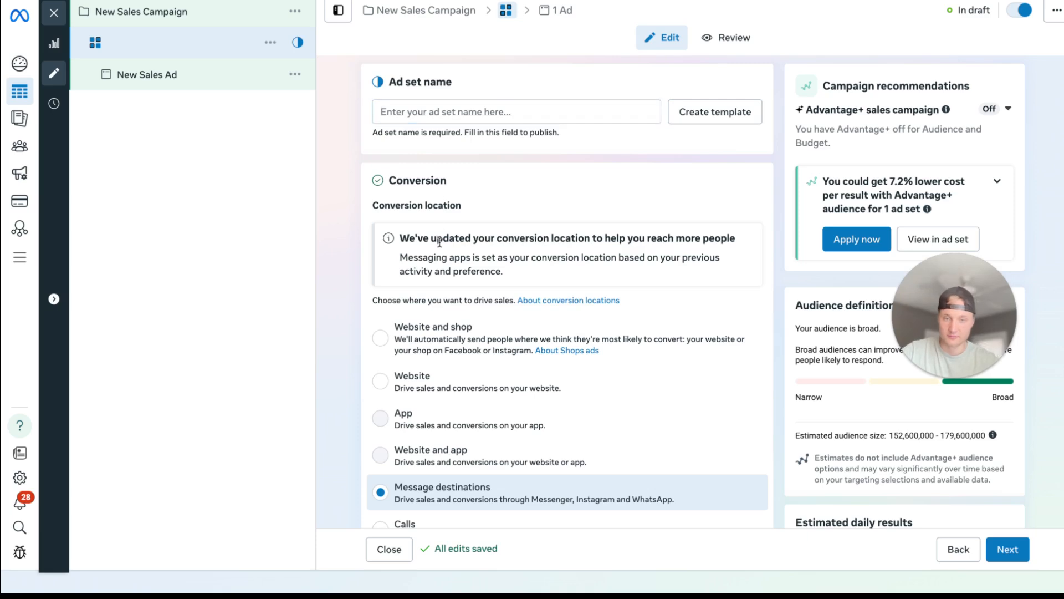
# Open the ad set's custom audiences and browse the existing audiences, checking the lookalike category and the full list.
pyautogui.scroll(-15, 442, 247)
pyautogui.scroll(-5, 442, 248)
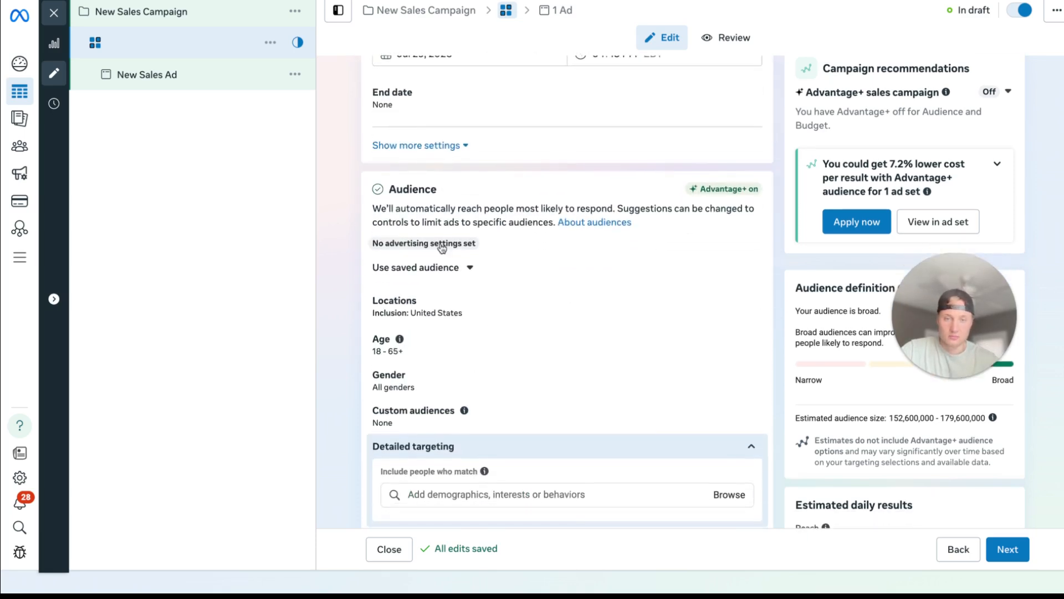
pyautogui.click(433, 209)
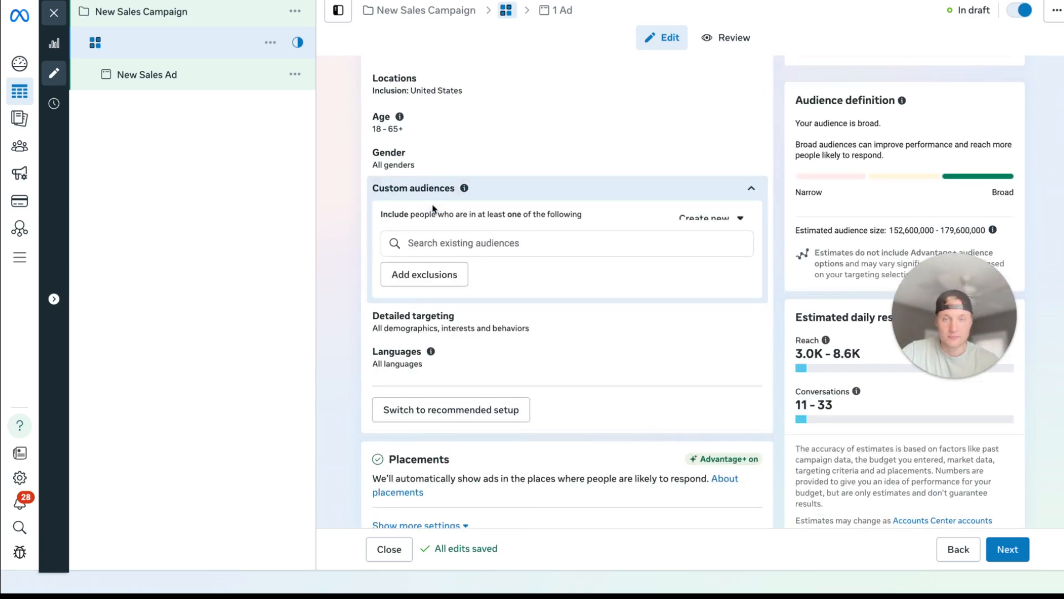
pyautogui.click(474, 242)
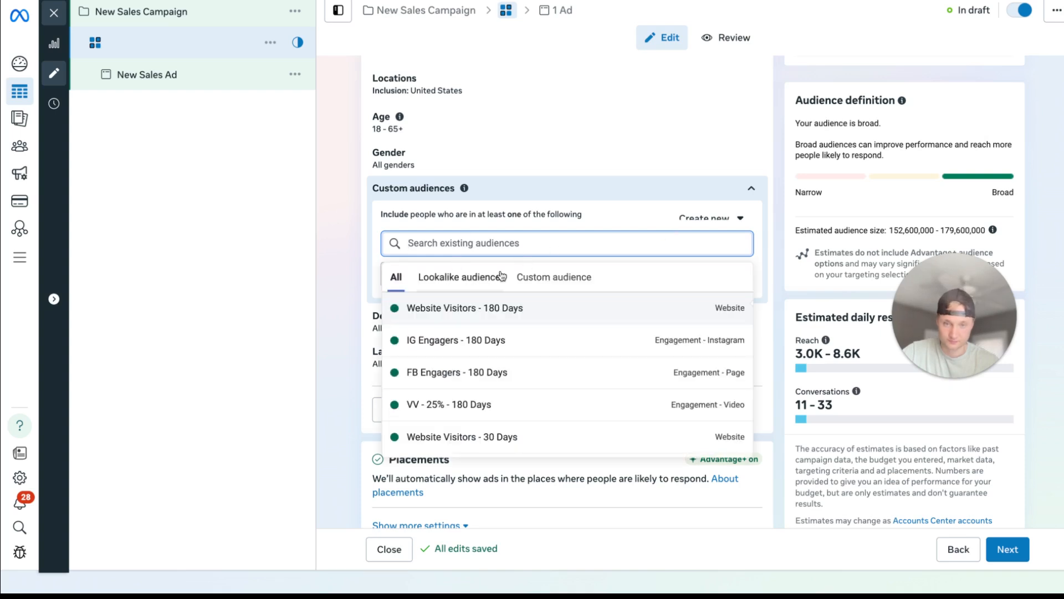
pyautogui.click(440, 279)
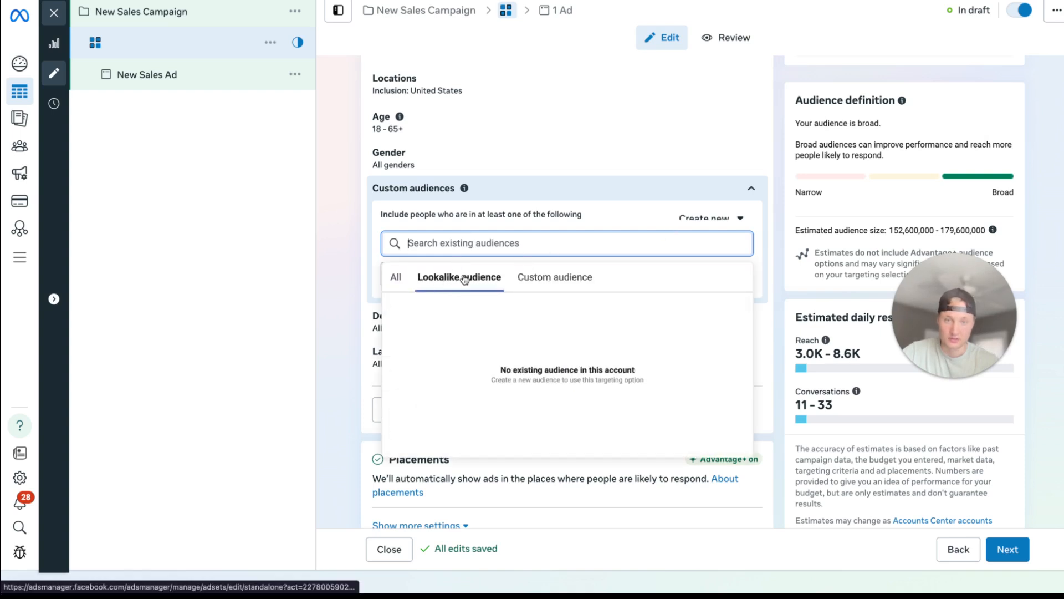
pyautogui.click(414, 280)
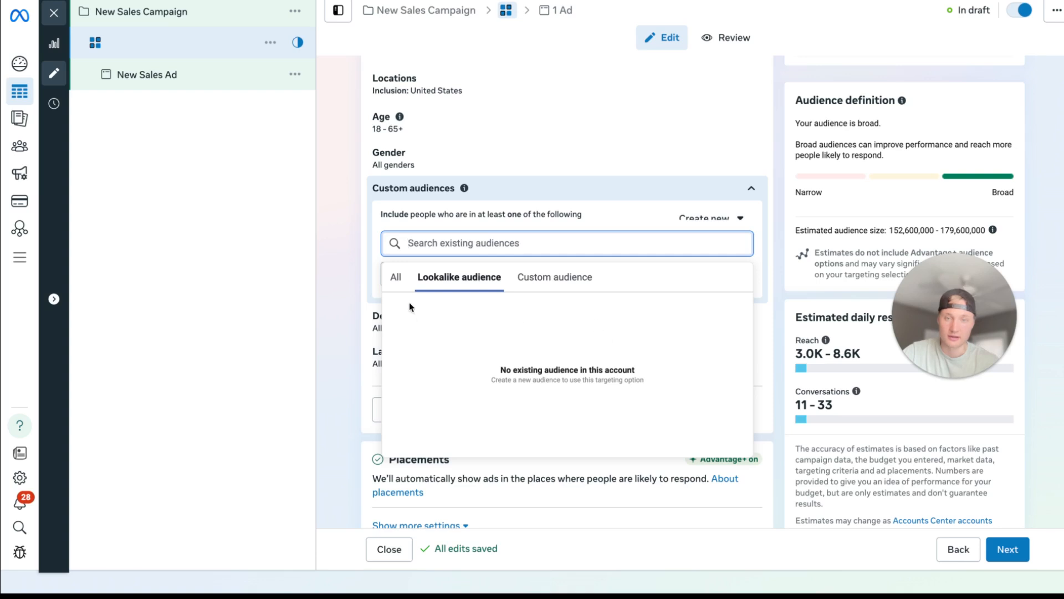
pyautogui.click(402, 287)
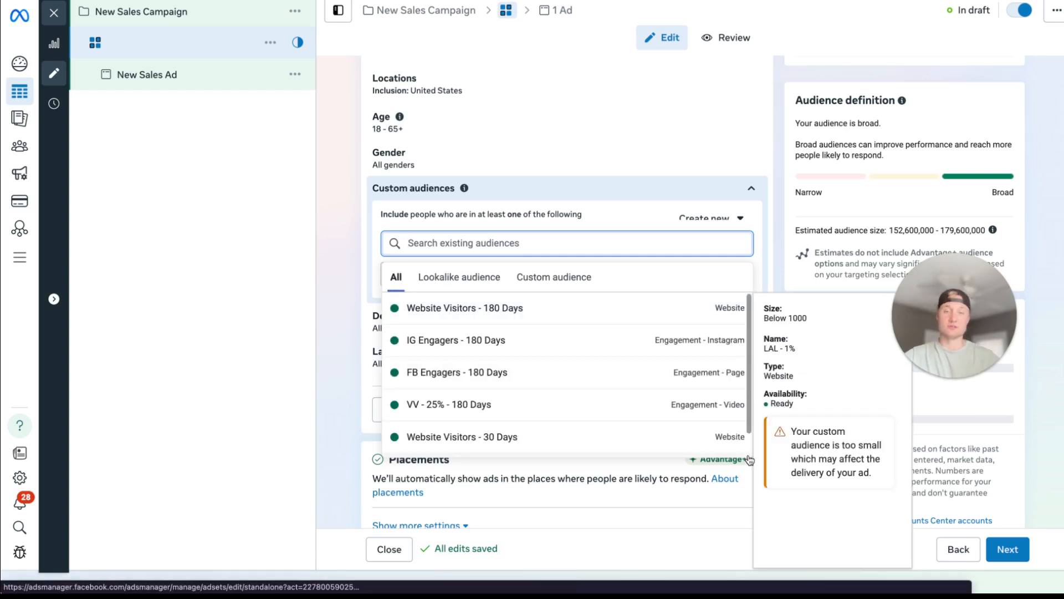
# Try including the LAL - 1% custom audience in the ad set, remove it, and check the lookalike audience category.
pyautogui.scroll(-1, 575, 373)
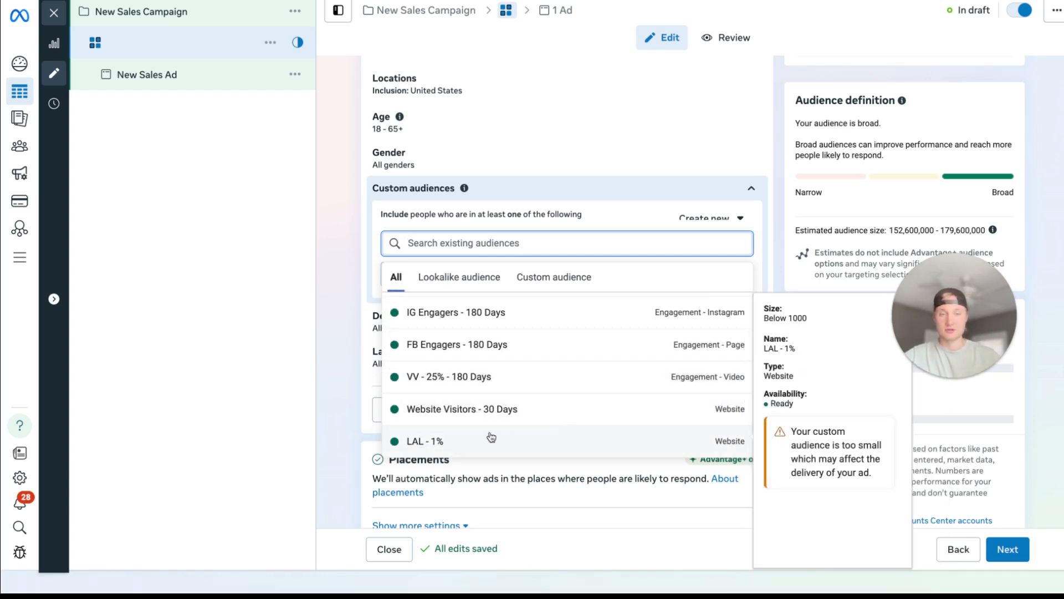
pyautogui.click(428, 442)
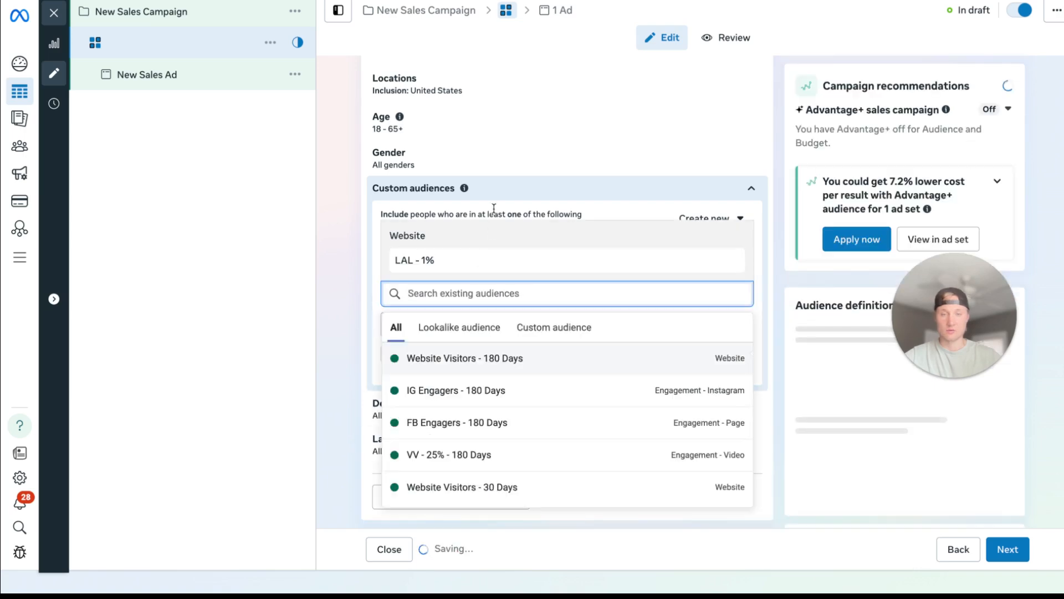
pyautogui.click(577, 166)
pyautogui.click(568, 178)
pyautogui.click(449, 266)
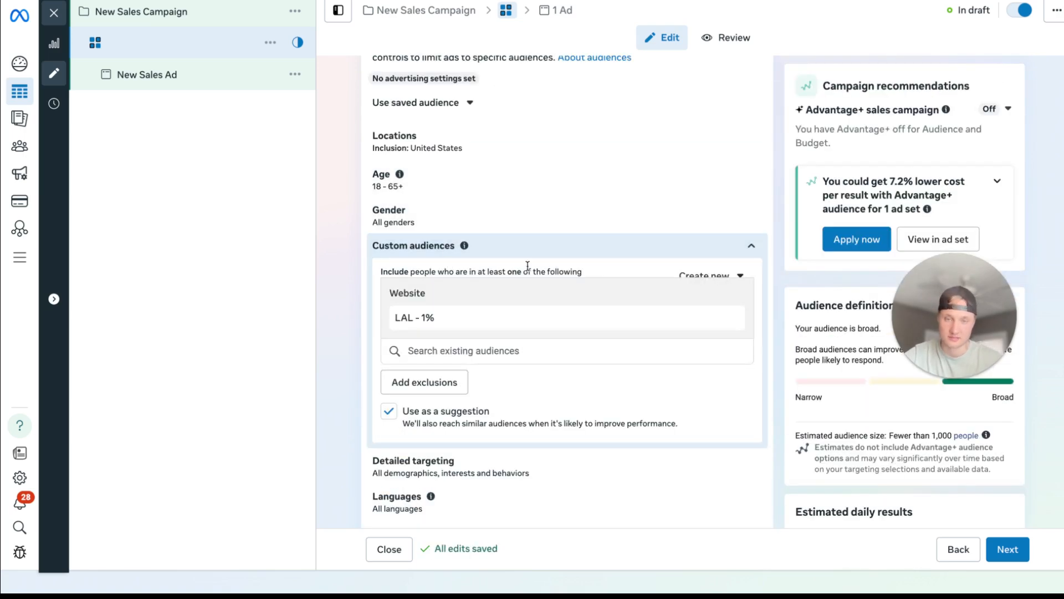
pyautogui.click(730, 322)
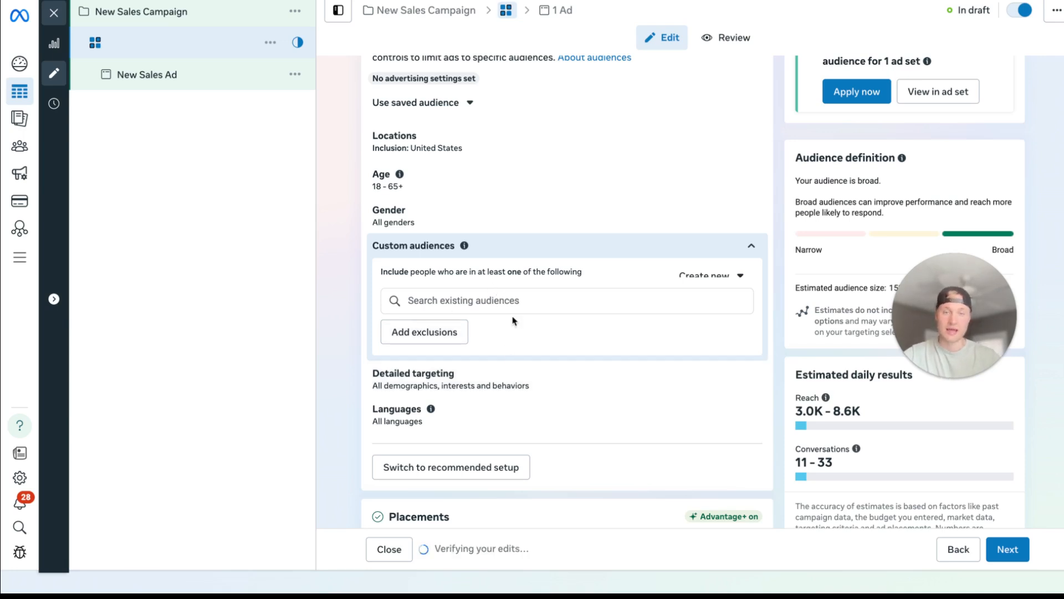
pyautogui.click(506, 300)
pyautogui.click(456, 334)
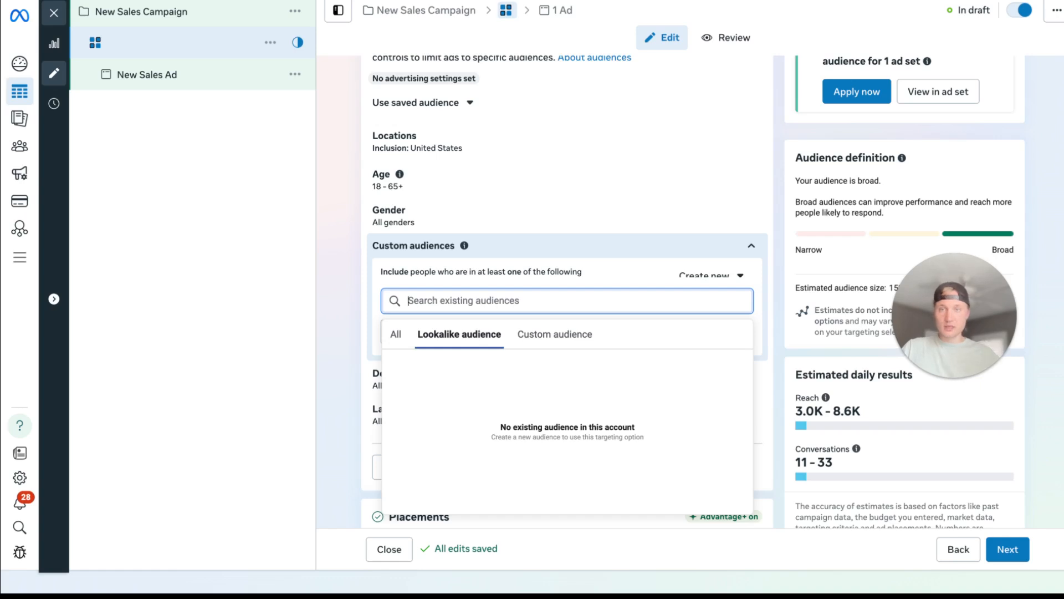
# Try "LAL" as the ad set name and clear it again.
pyautogui.scroll(15, 555, 260)
pyautogui.click(449, 113)
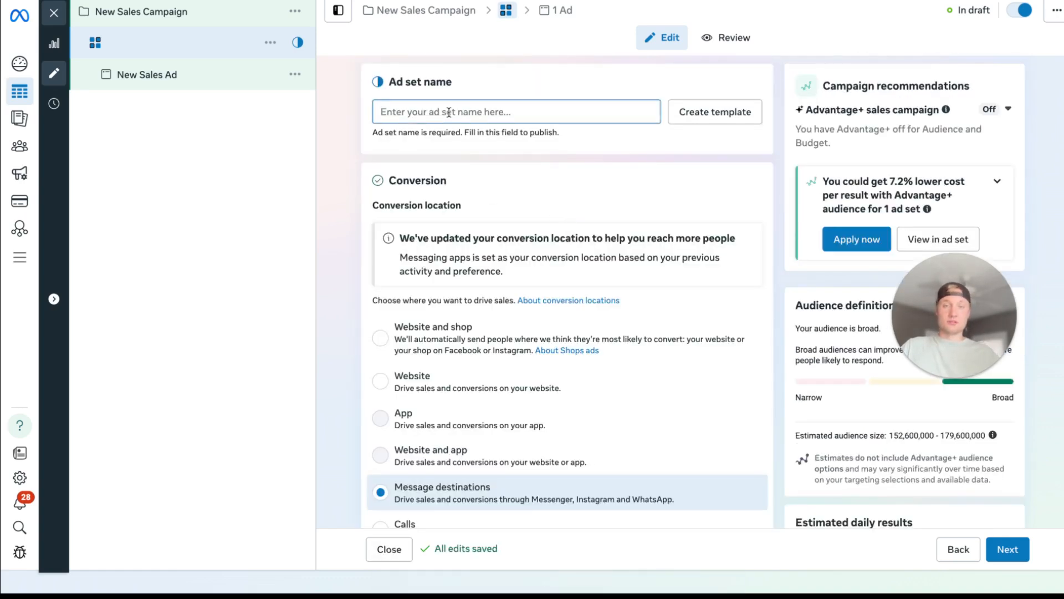
pyautogui.write('LAL')
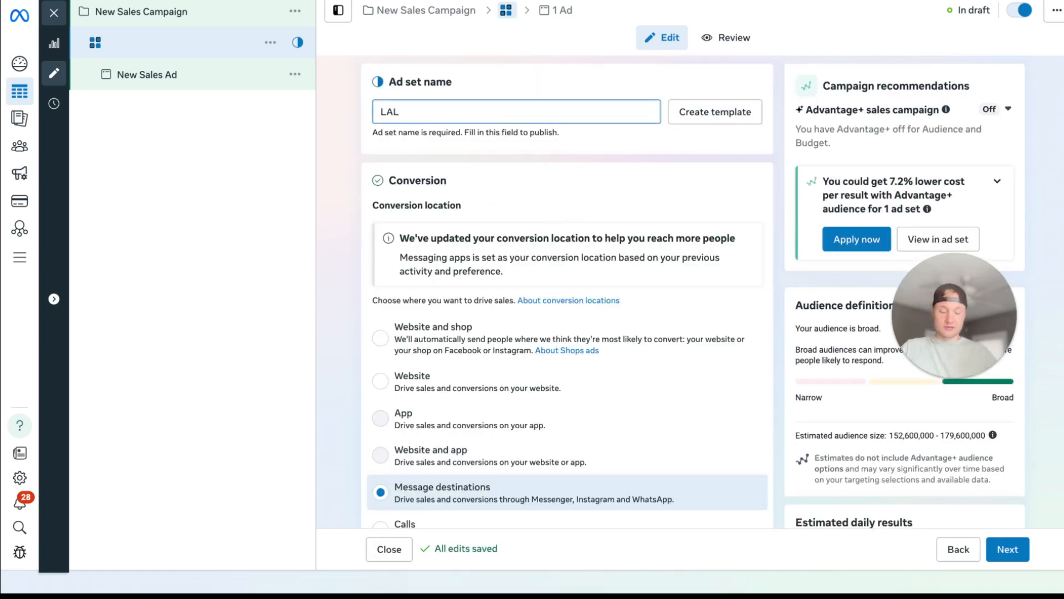
pyautogui.press('BackSpace')
pyautogui.press('BackSpace')
pyautogui.press('BackSpace')
pyautogui.click(577, 96)
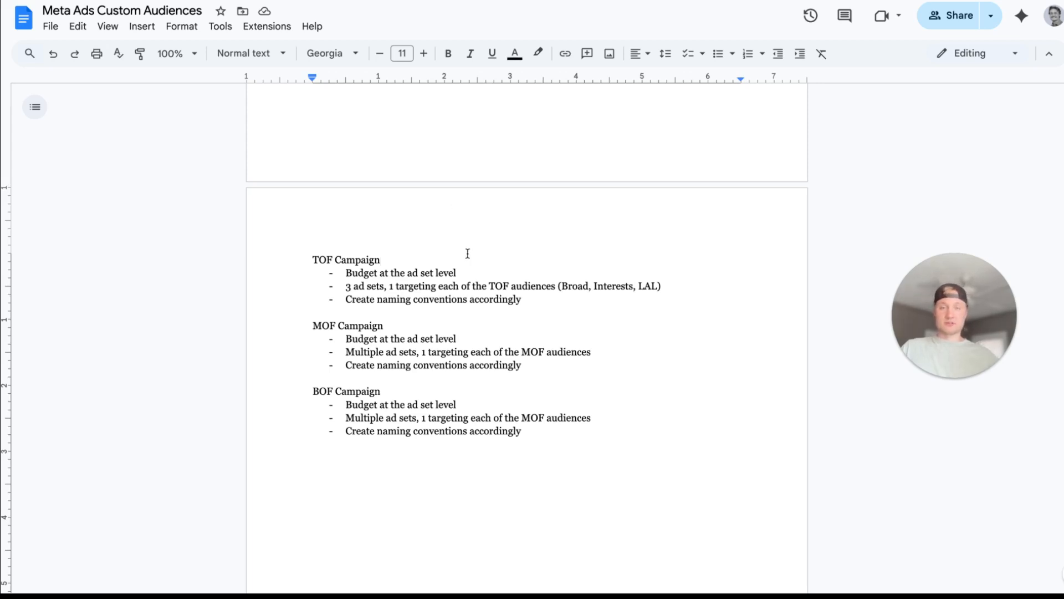
# Review the audience lists for the funnel stages in the Meta Ads Custom Audiences document in Google Docs.
pyautogui.scroll(10, 342, 281)
pyautogui.scroll(-4, 440, 248)
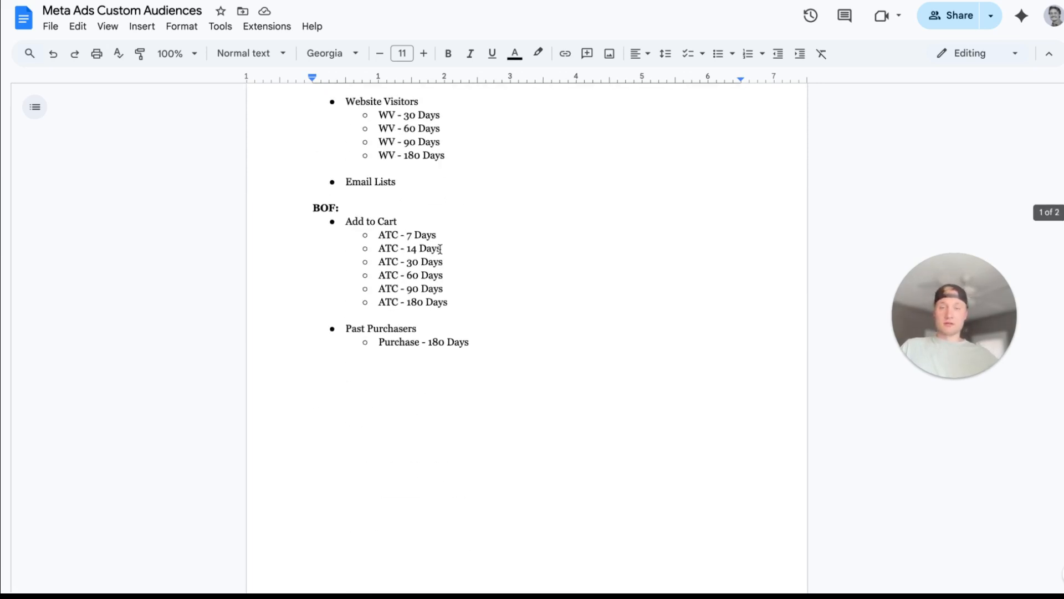
pyautogui.scroll(4, 439, 248)
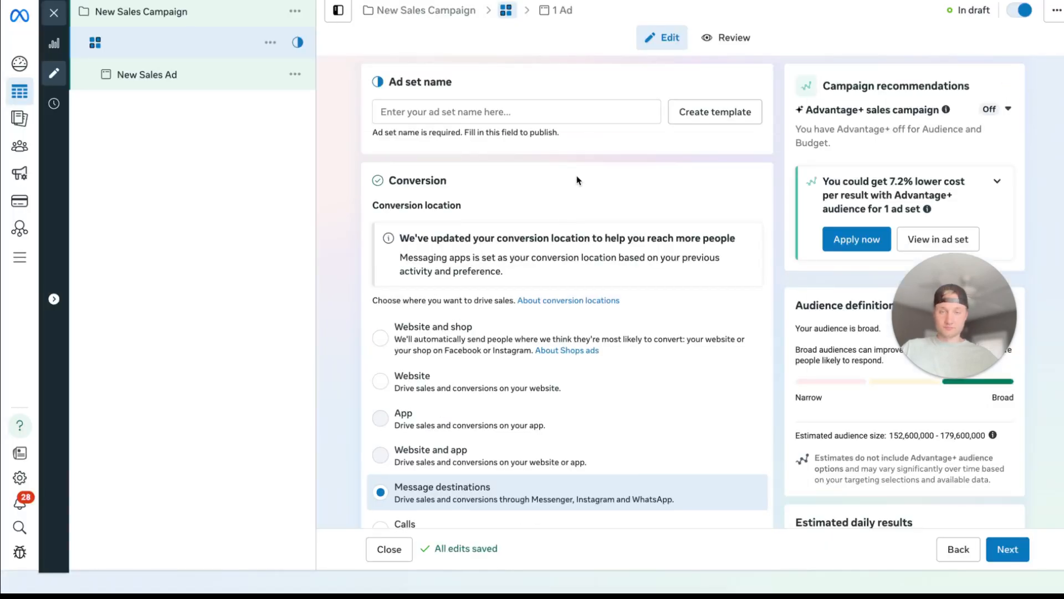
# Set the conversion location of the Sales campaign's ad set to Website.
pyautogui.click(402, 111)
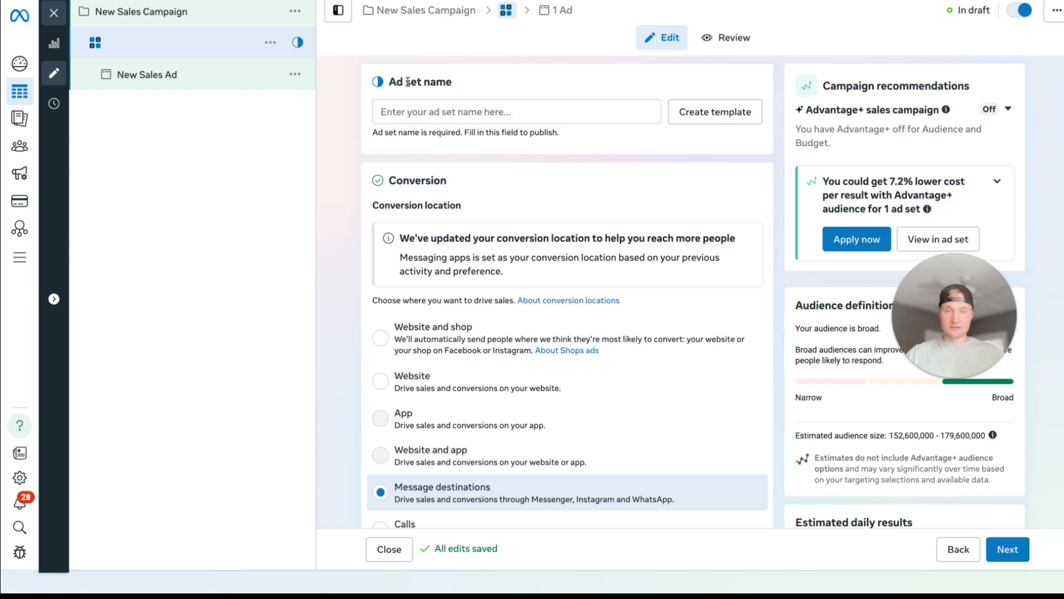
pyautogui.scroll(-3, 599, 203)
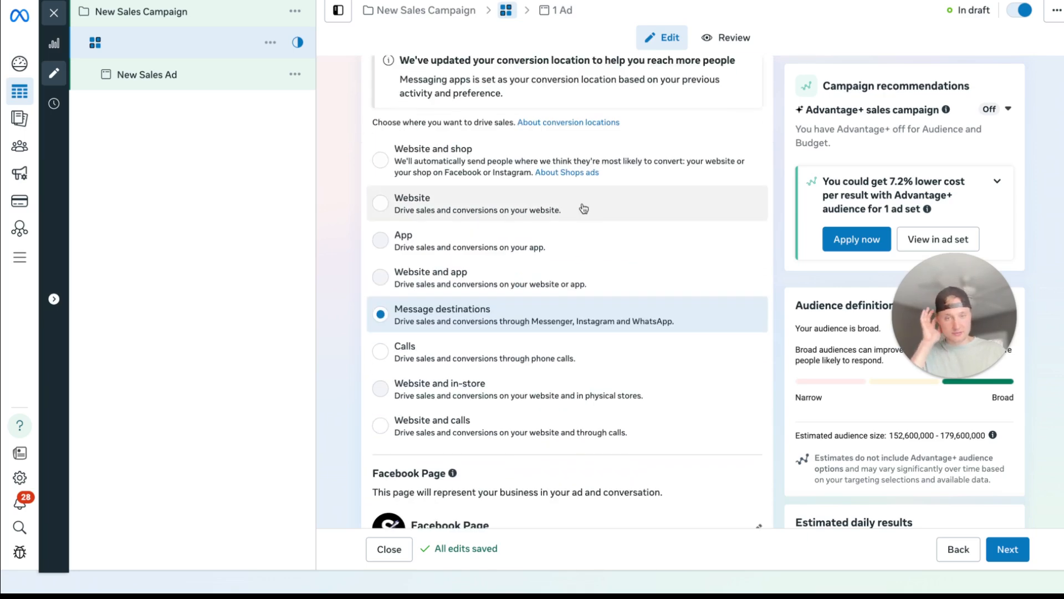
pyautogui.click(458, 177)
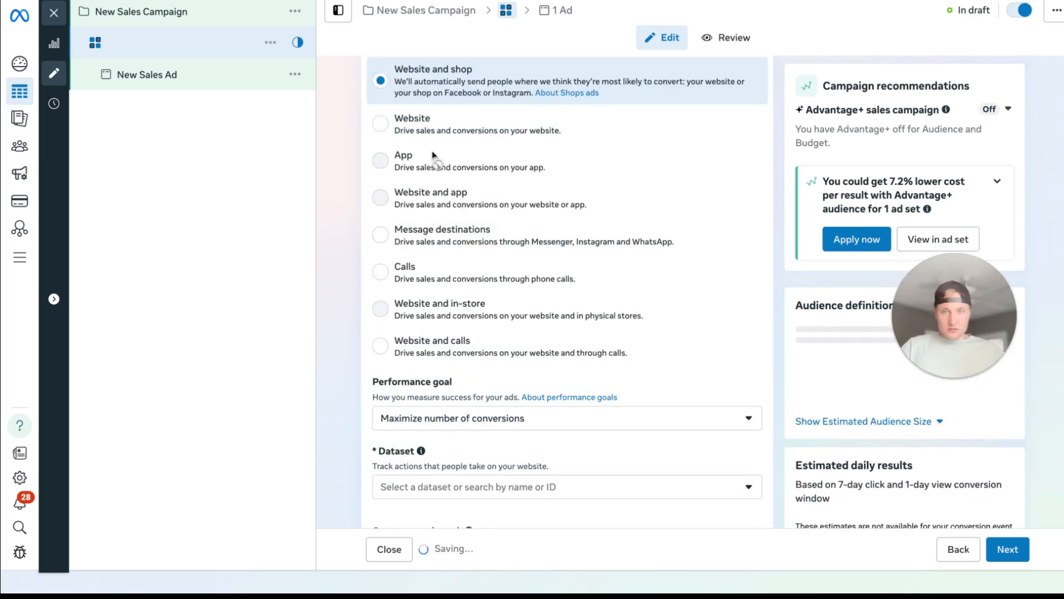
pyautogui.click(438, 133)
# Include the existing FB Engagers - 180 Days audience in the ad set's custom audiences.
pyautogui.scroll(-5, 452, 166)
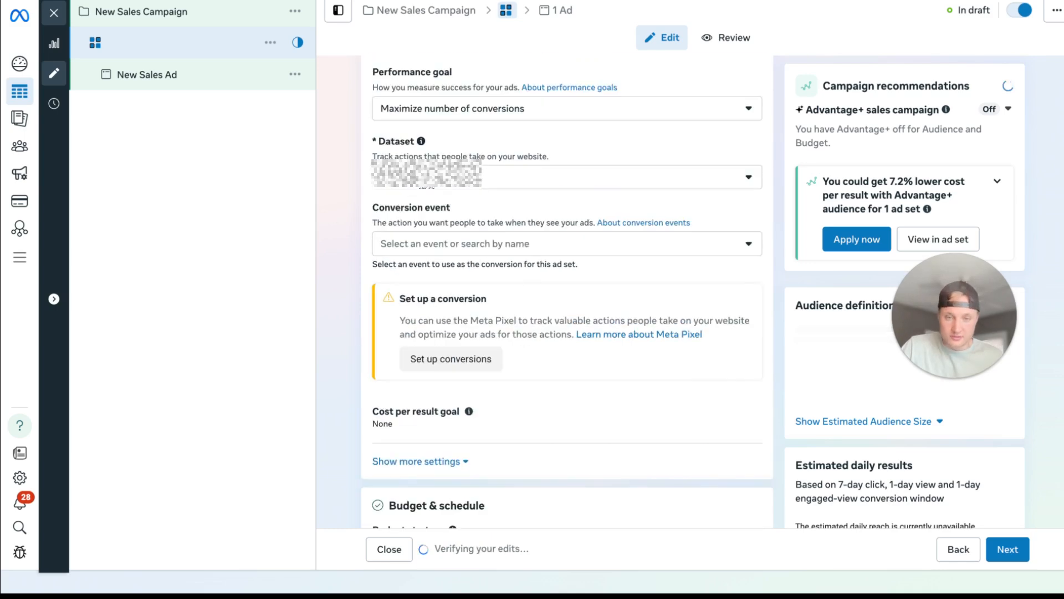
pyautogui.scroll(-8, 475, 183)
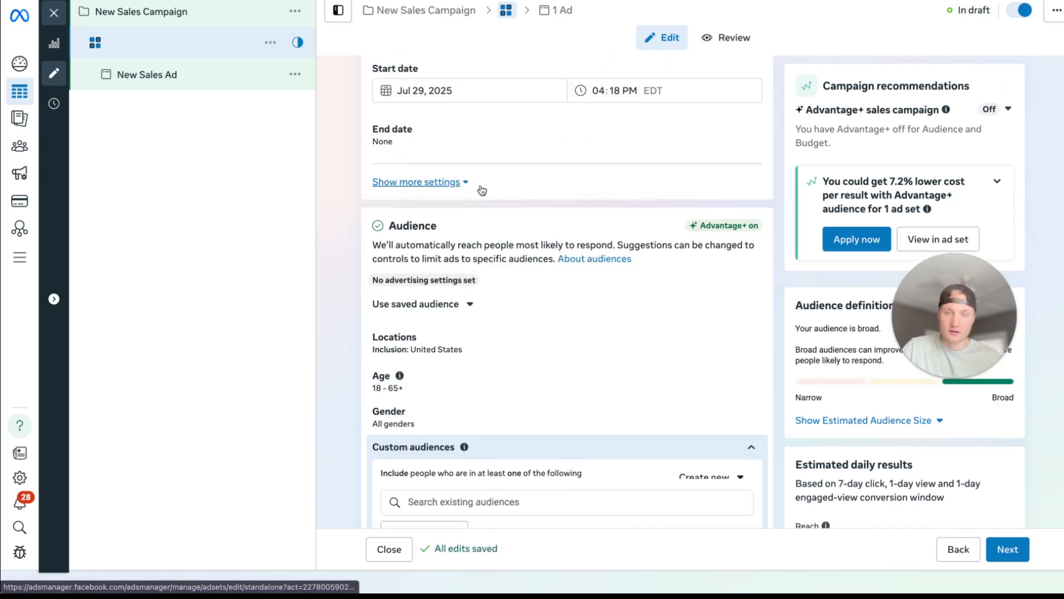
pyautogui.scroll(-3, 495, 403)
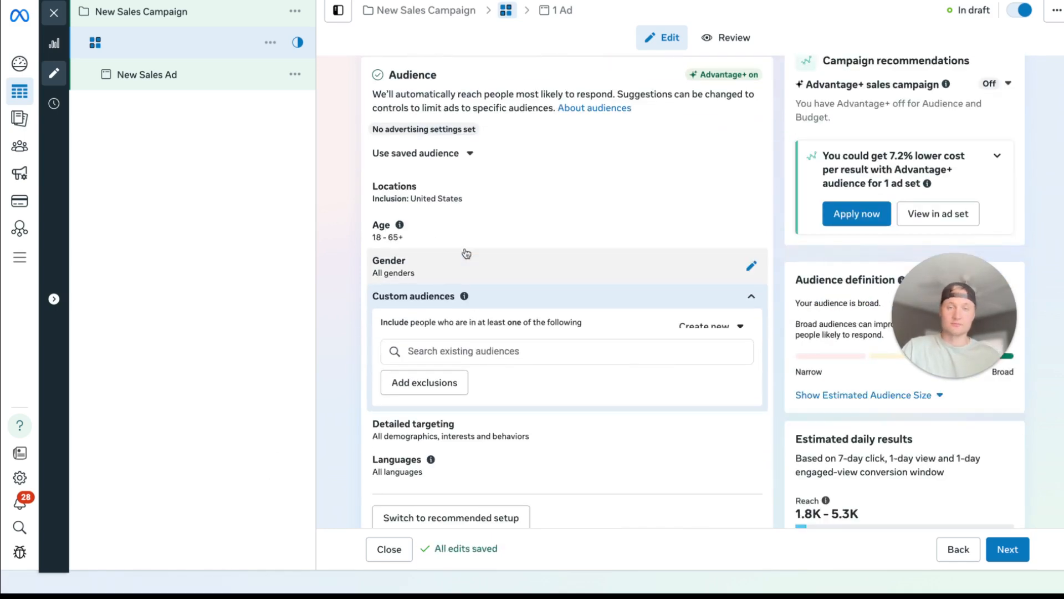
pyautogui.click(574, 307)
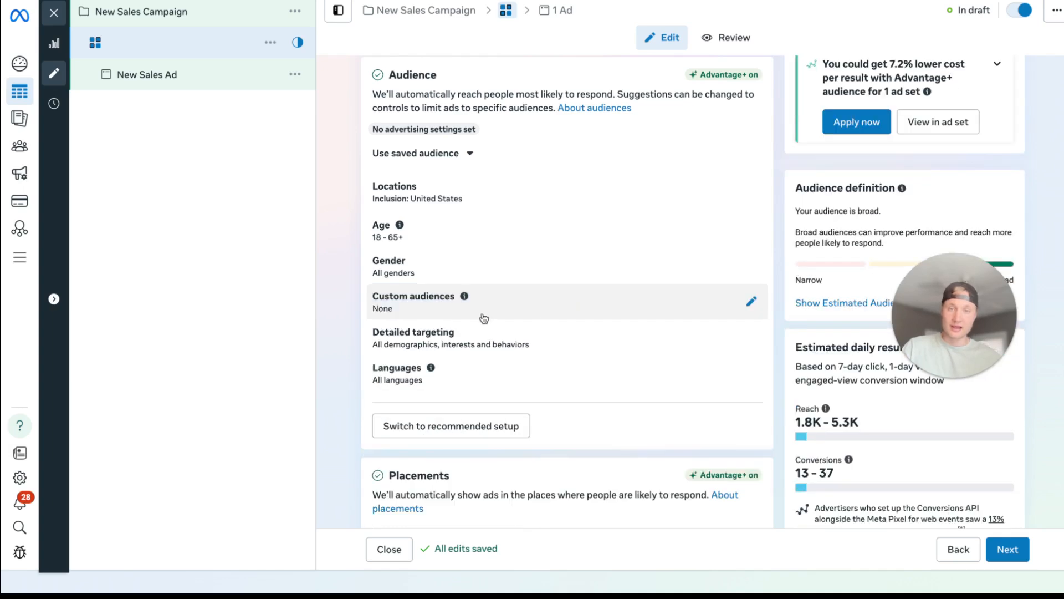
pyautogui.click(392, 298)
pyautogui.click(533, 299)
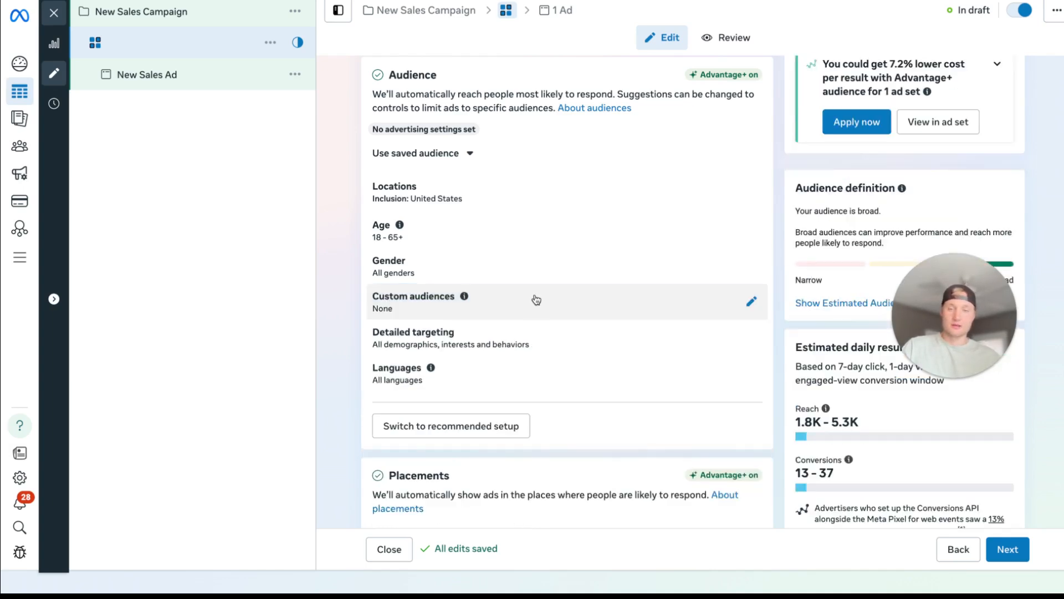
pyautogui.click(533, 298)
pyautogui.click(503, 359)
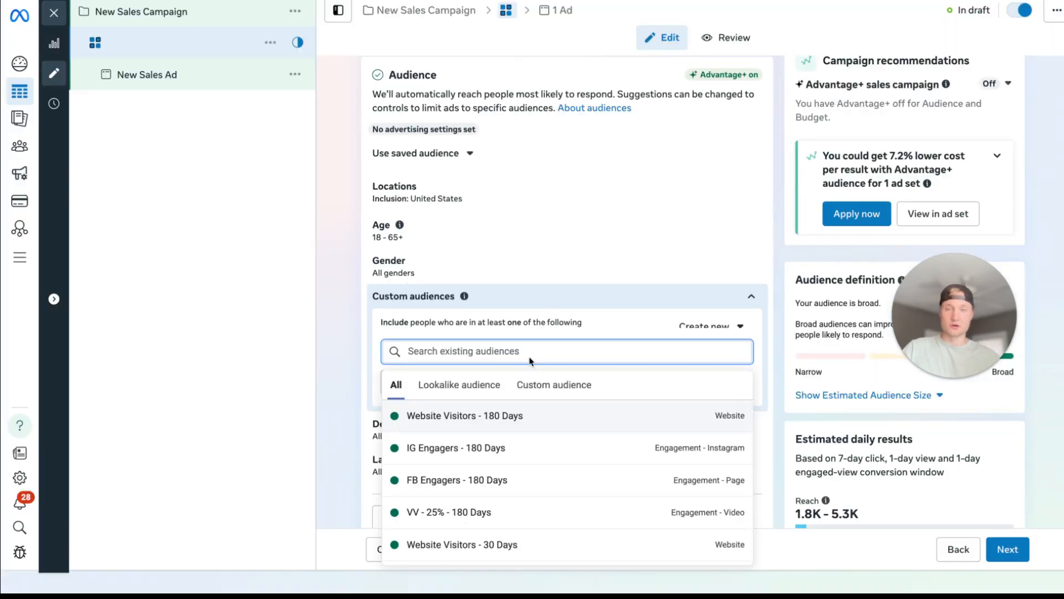
pyautogui.click(460, 471)
# Name the ad set "FB Engagers - 180 Days".
pyautogui.scroll(10, 490, 133)
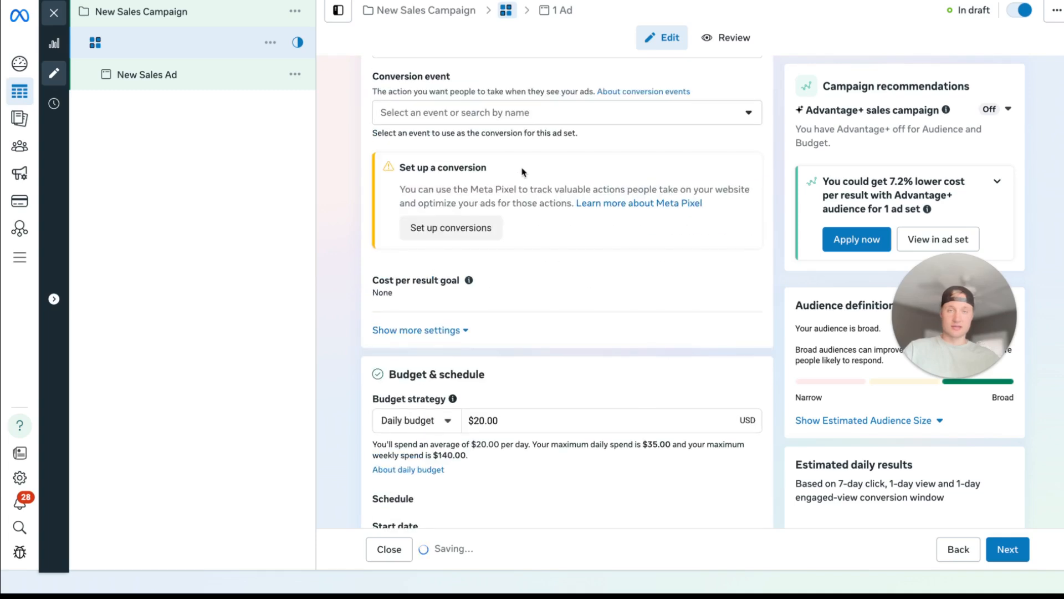
pyautogui.scroll(10, 485, 144)
pyautogui.click(479, 105)
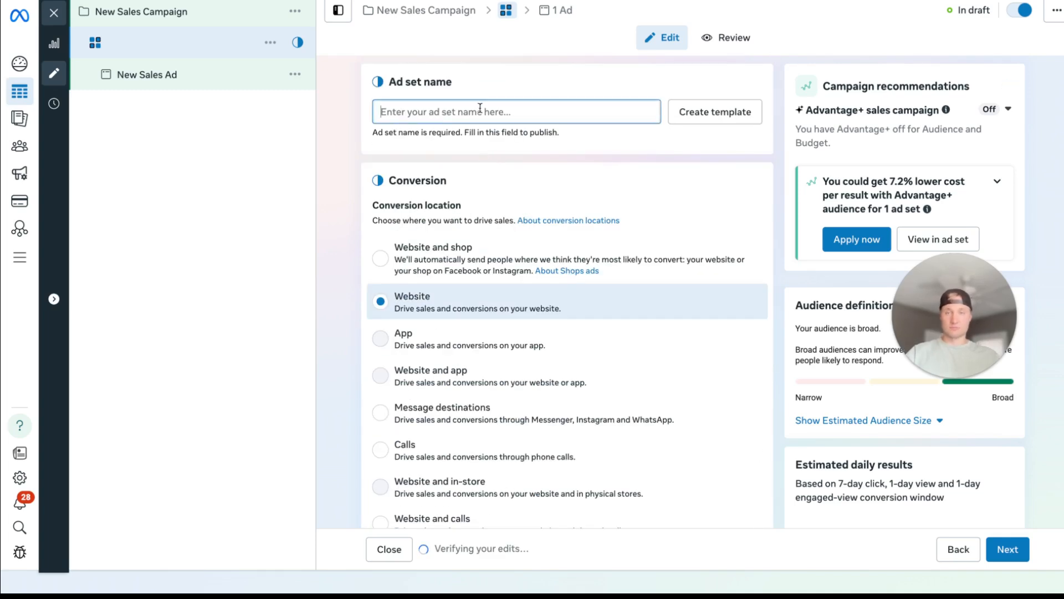
pyautogui.write('FB Eng')
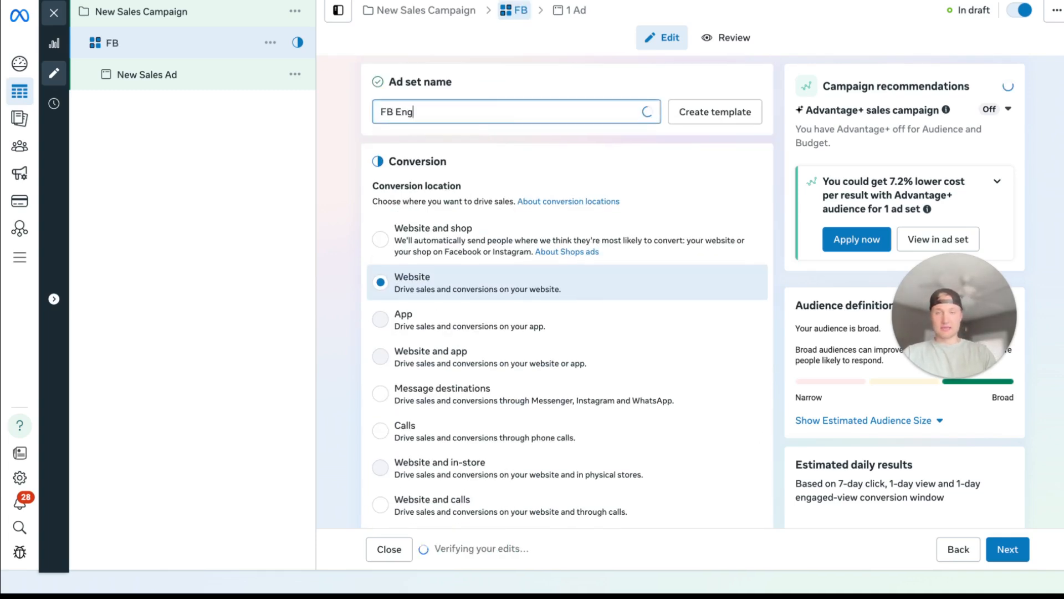
pyautogui.write('agers - 180 Days')
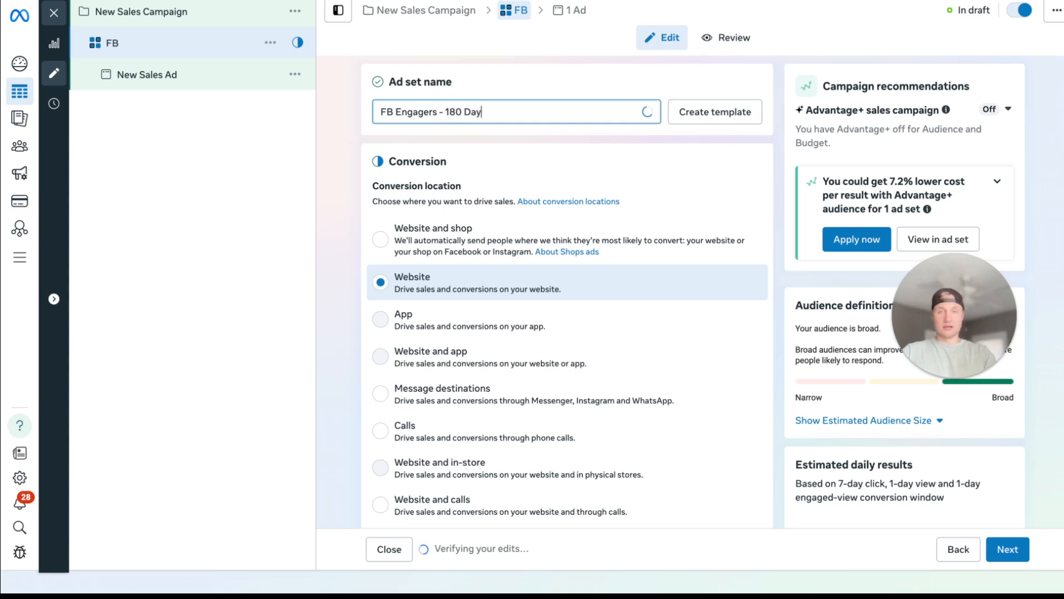
pyautogui.click(489, 100)
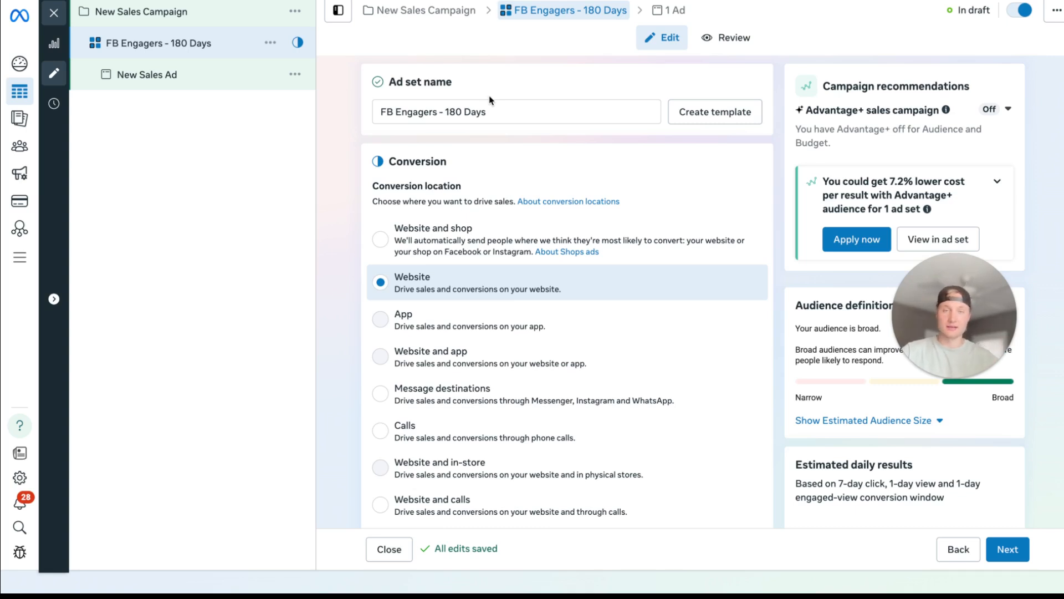
# Duplicate the FB Engagers - 180 Days ad set into the original campaign with one copy, keeping existing reactions, comments and shares on new ads.
pyautogui.click(270, 42)
pyautogui.click(522, 102)
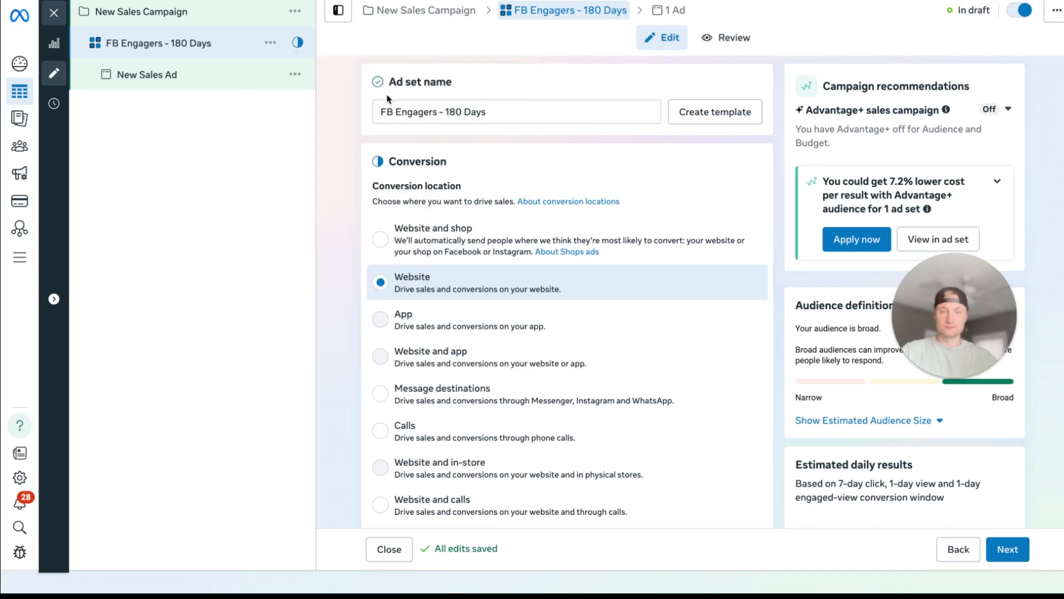
pyautogui.click(270, 43)
pyautogui.click(336, 98)
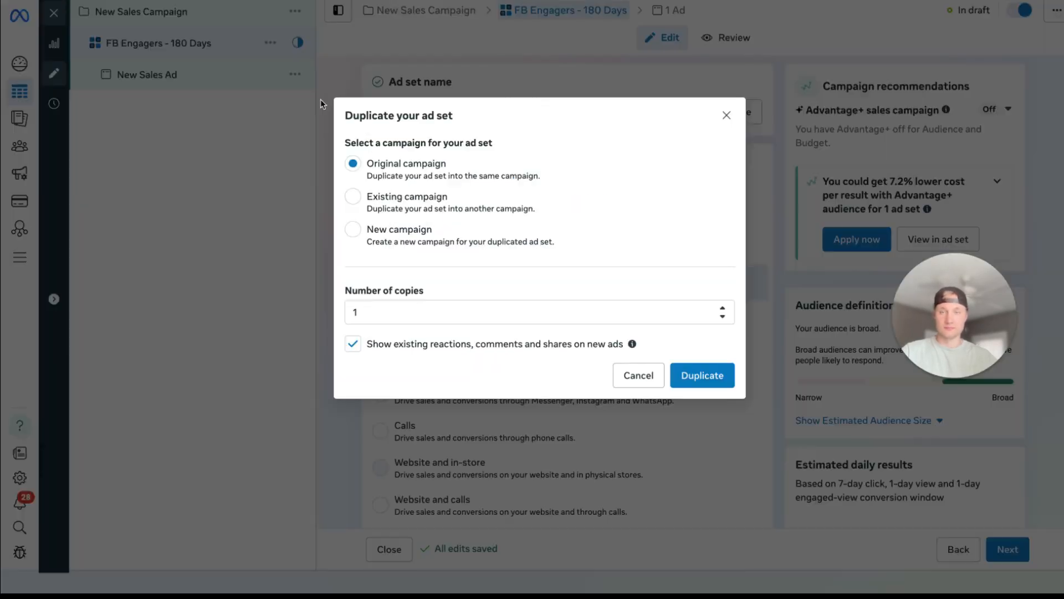
pyautogui.click(702, 376)
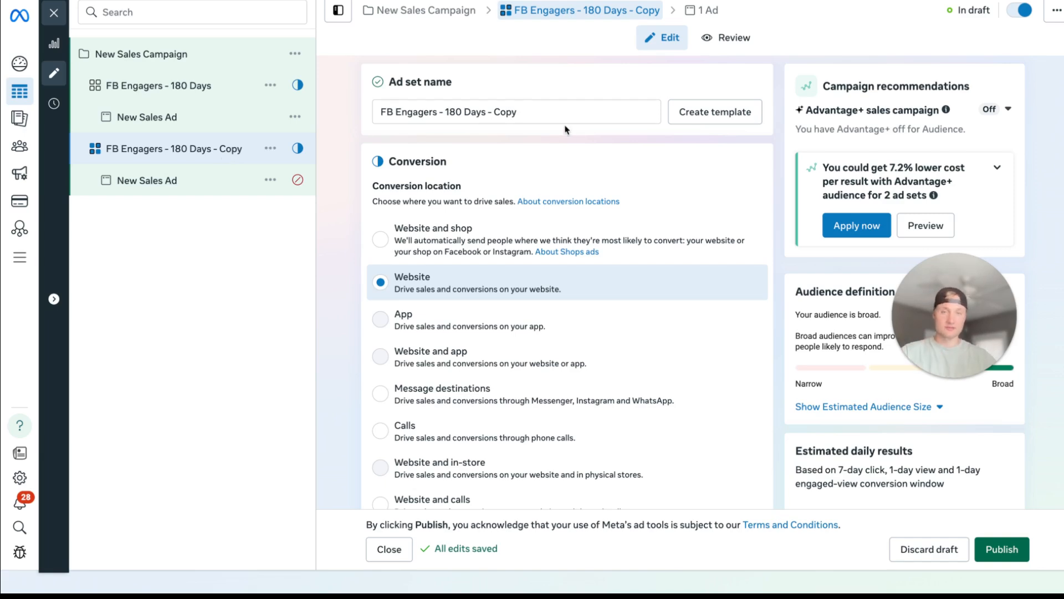
# Replace the FB Engagers - 180 Days custom audience in the copied ad set with IG Engagers - 180 Days.
pyautogui.moveTo(517, 112); pyautogui.dragTo(505, 114)
pyautogui.scroll(-10, 642, 232)
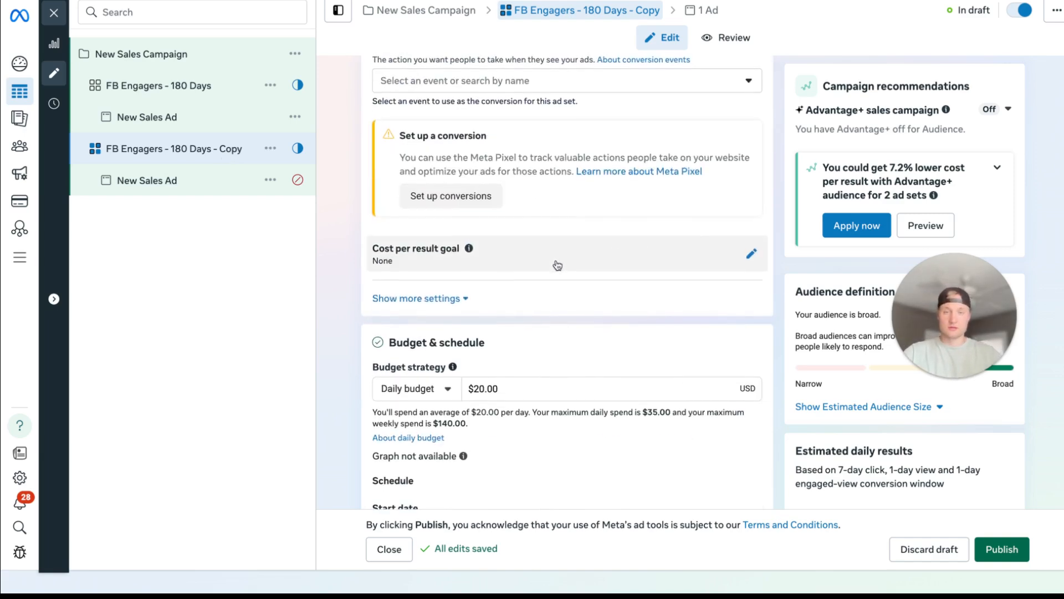
pyautogui.scroll(-6, 562, 303)
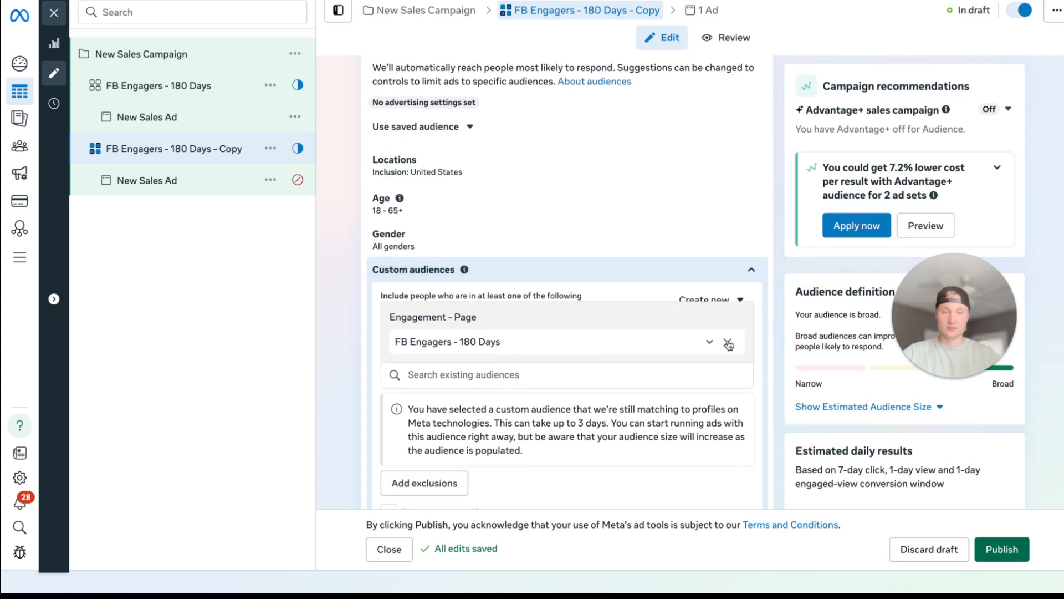
pyautogui.click(727, 342)
pyautogui.click(488, 327)
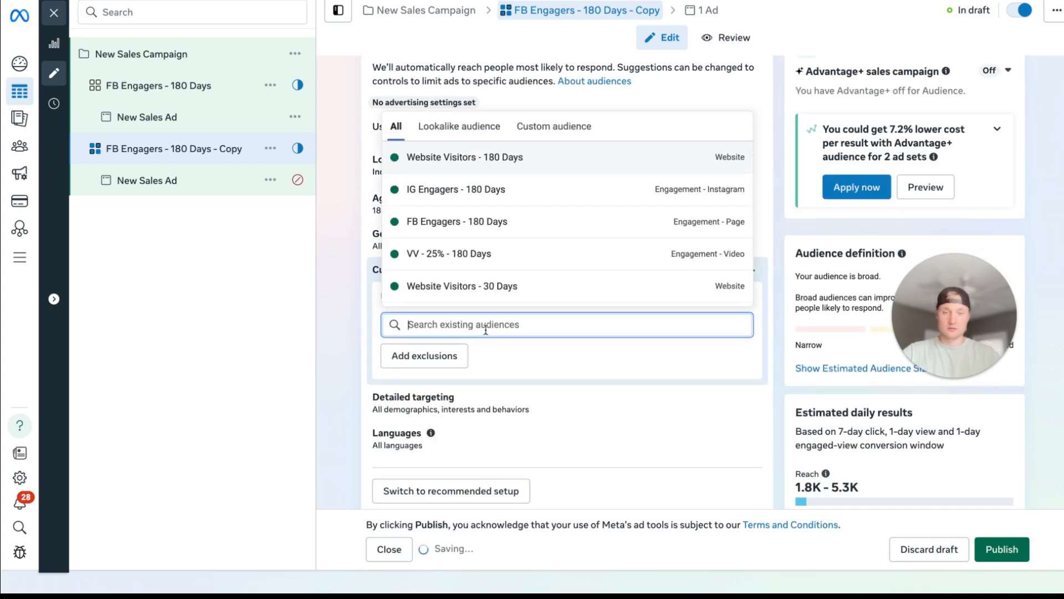
pyautogui.click(489, 192)
pyautogui.click(510, 334)
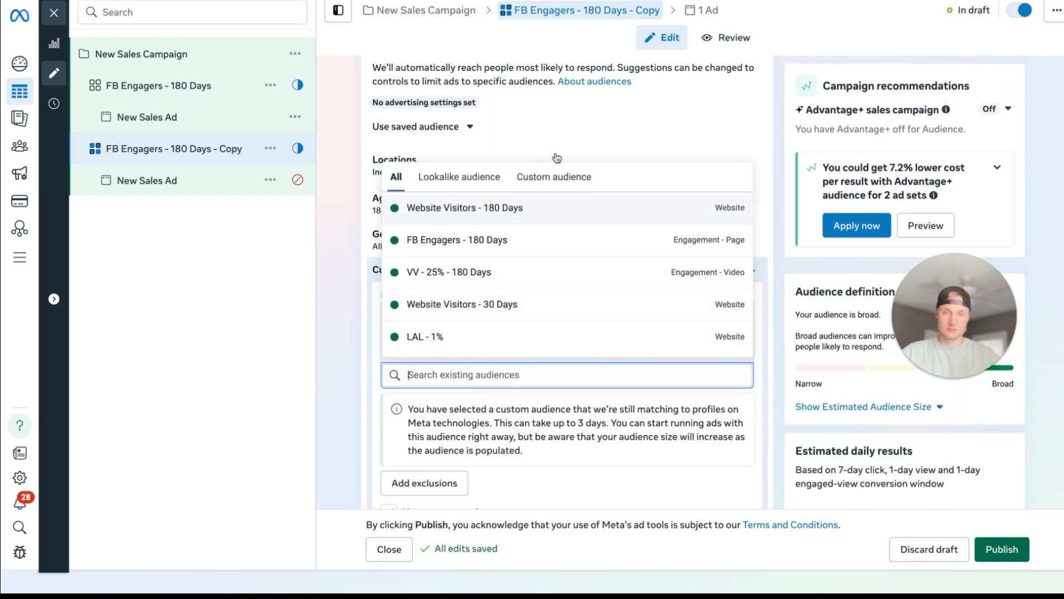
pyautogui.click(578, 154)
pyautogui.click(587, 152)
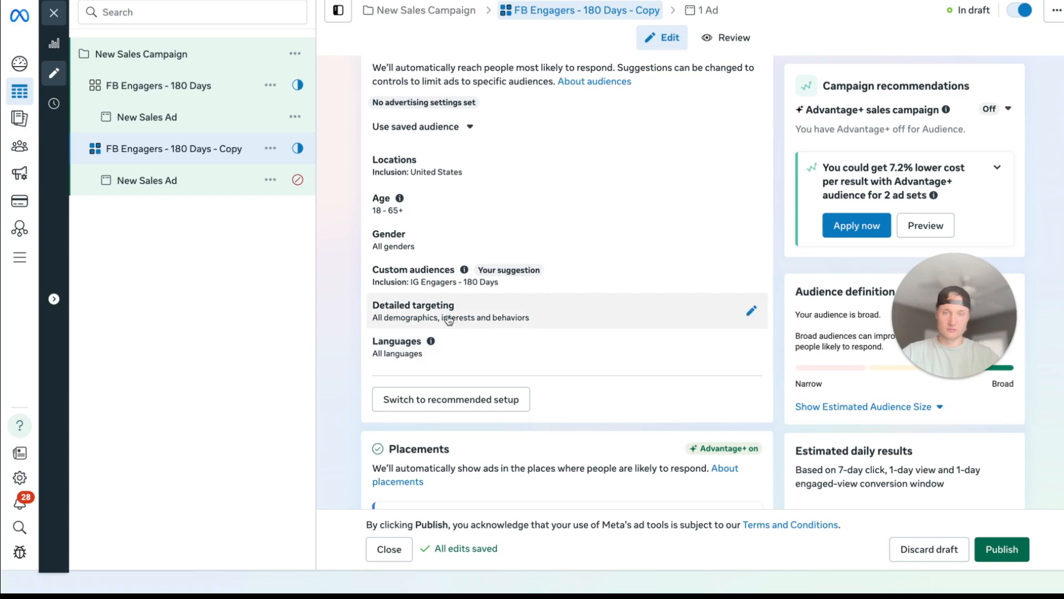
# Rename the copied ad set "IG Engagers - 180 days".
pyautogui.scroll(10, 482, 291)
pyautogui.tripleClick(524, 114)
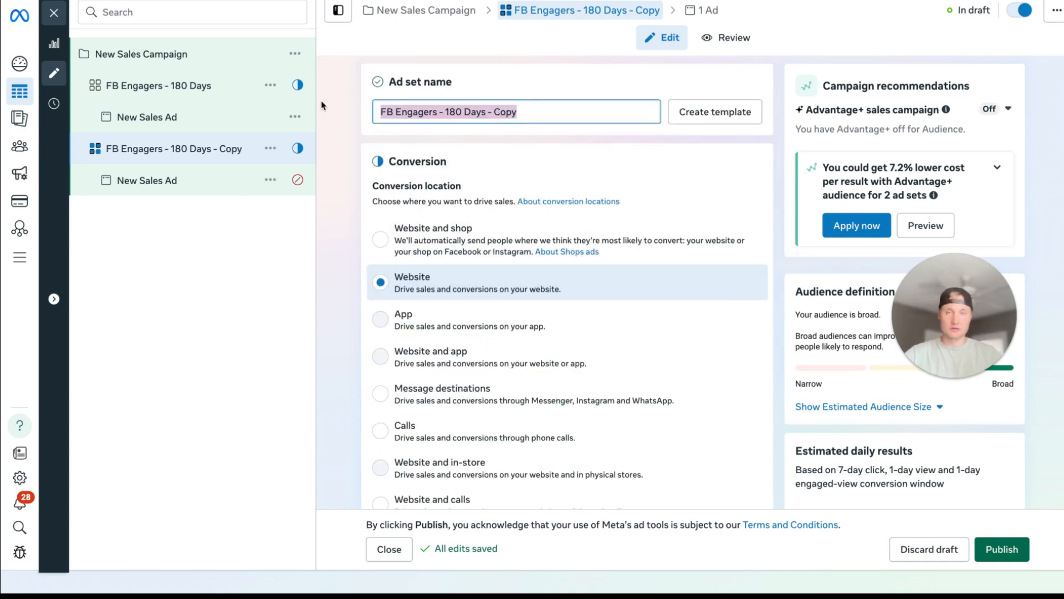
pyautogui.write('IG Engagers ')
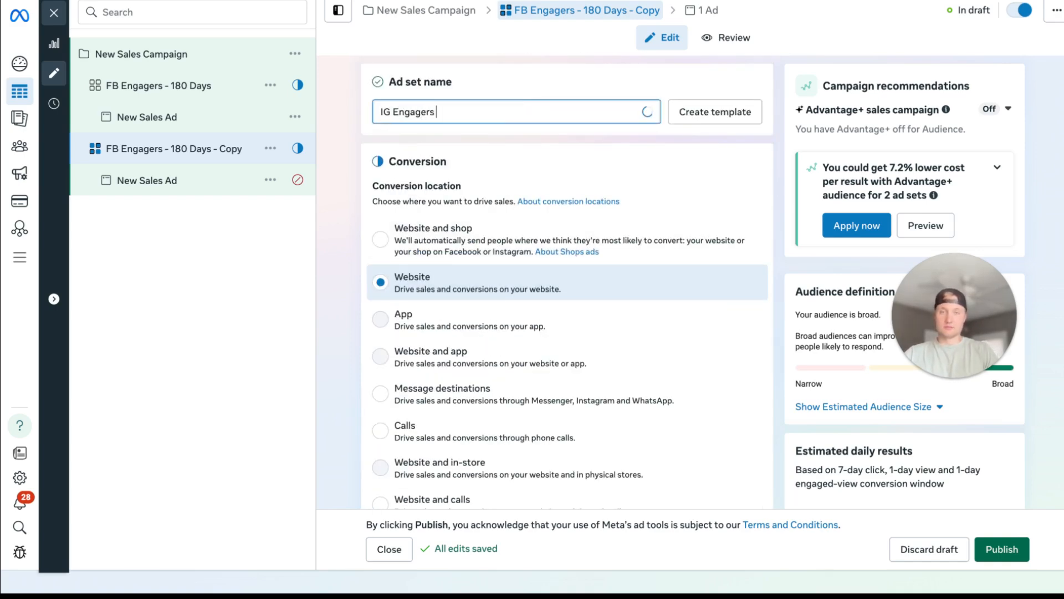
pyautogui.write('- 180 days')
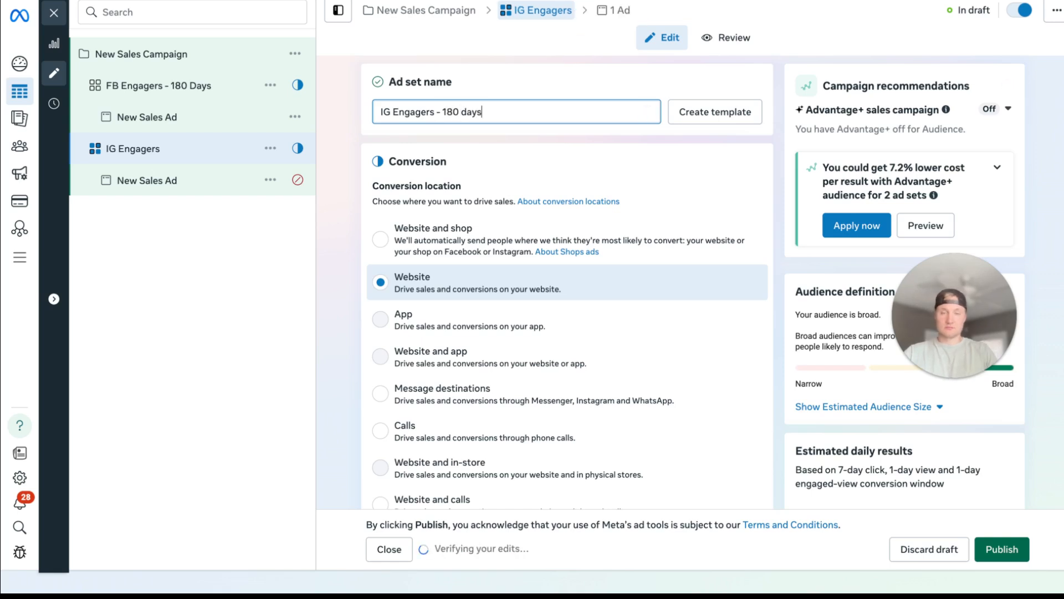
# Capitalise "Days" in the copied ad set's name so it reads "IG Engagers - 180 Days".
pyautogui.press('BackSpace')
pyautogui.write('Da')
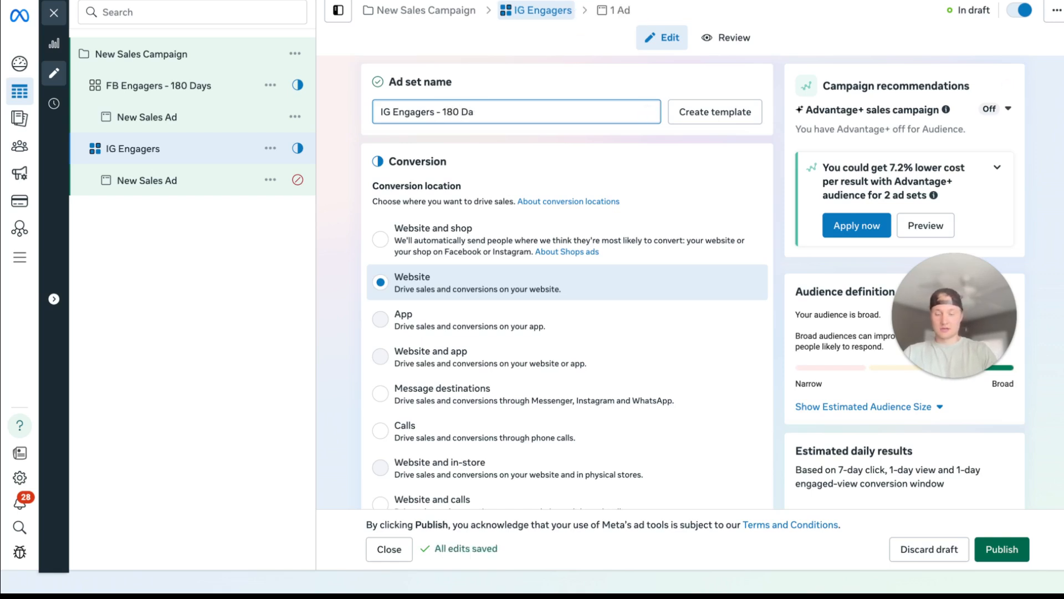
pyautogui.write('sys')
pyautogui.click(323, 104)
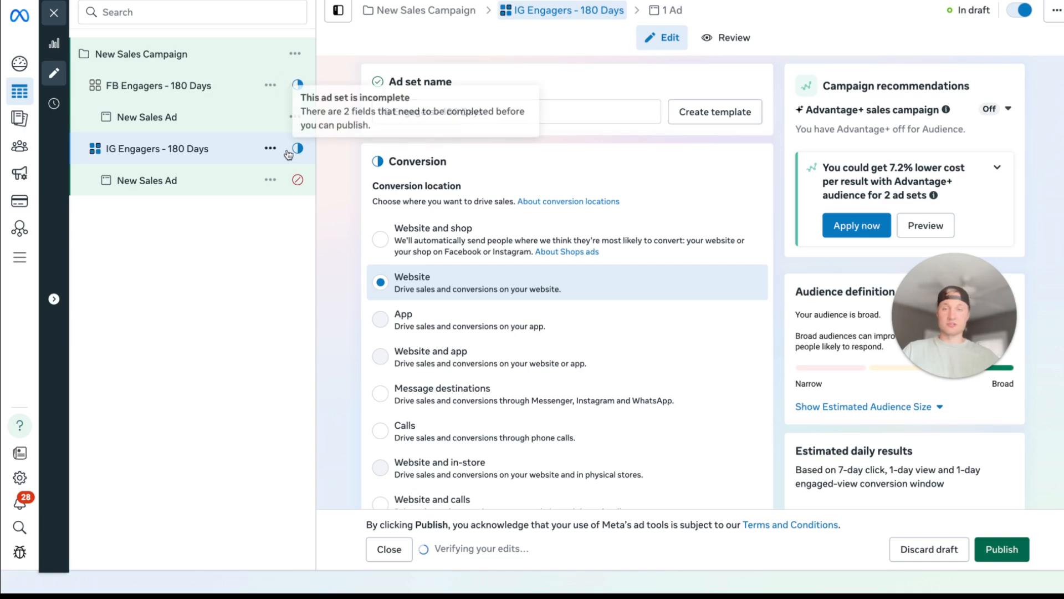
# Duplicate the IG Engagers - 180 Days ad set into the original campaign with one copy, keeping existing reactions, comments and shares.
pyautogui.click(270, 148)
pyautogui.click(292, 200)
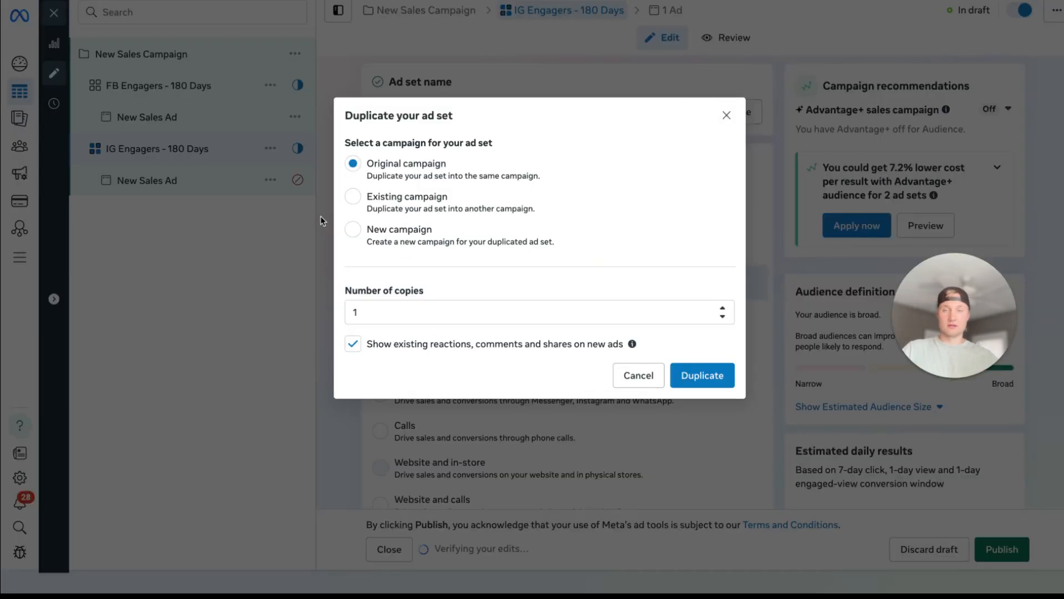
pyautogui.click(714, 374)
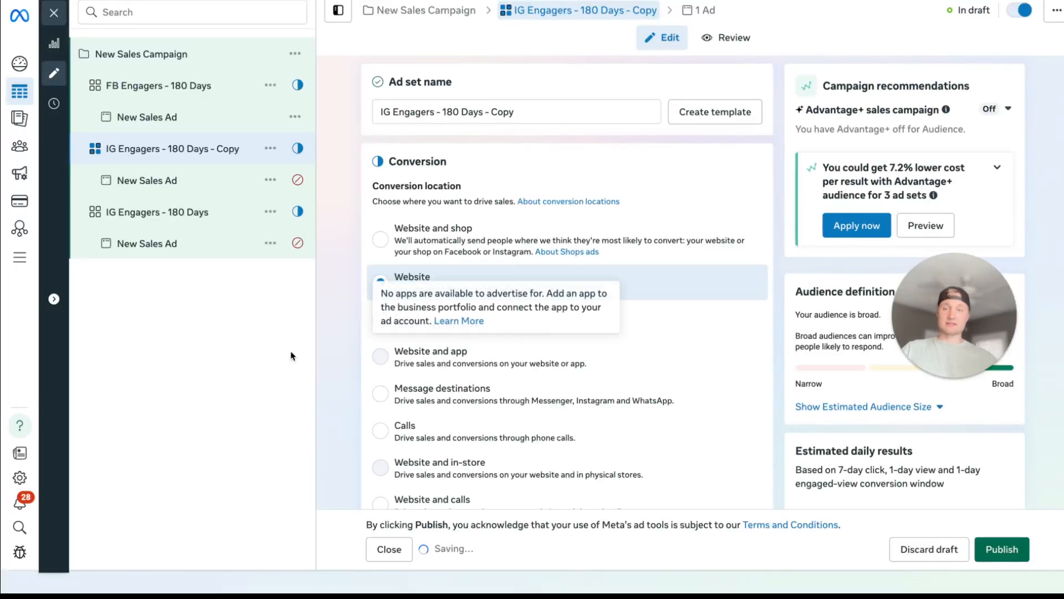
# Consult the Meta Ads Custom Audiences document and replace the copied ad set's IG Engagers custom audience with VV - 25% - 180 Days.
pyautogui.click(219, 1)
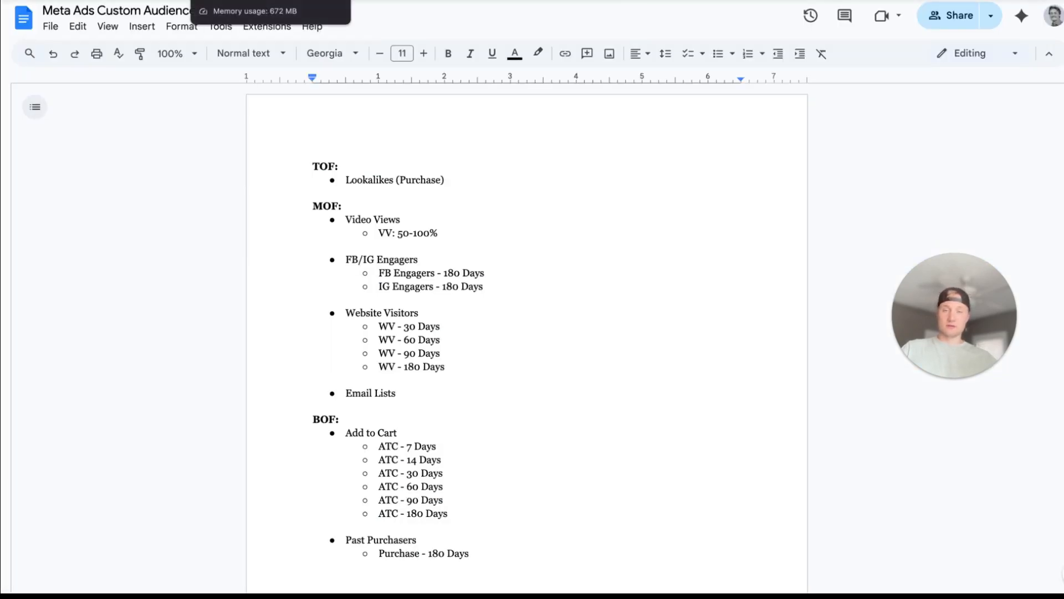
pyautogui.click(222, 1)
pyautogui.click(448, 300)
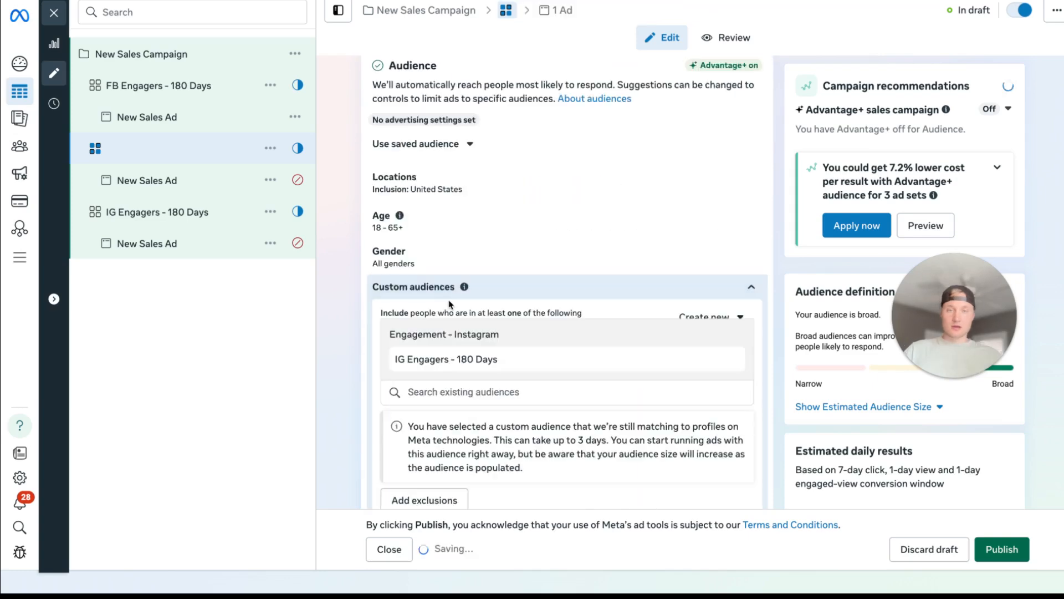
pyautogui.click(727, 359)
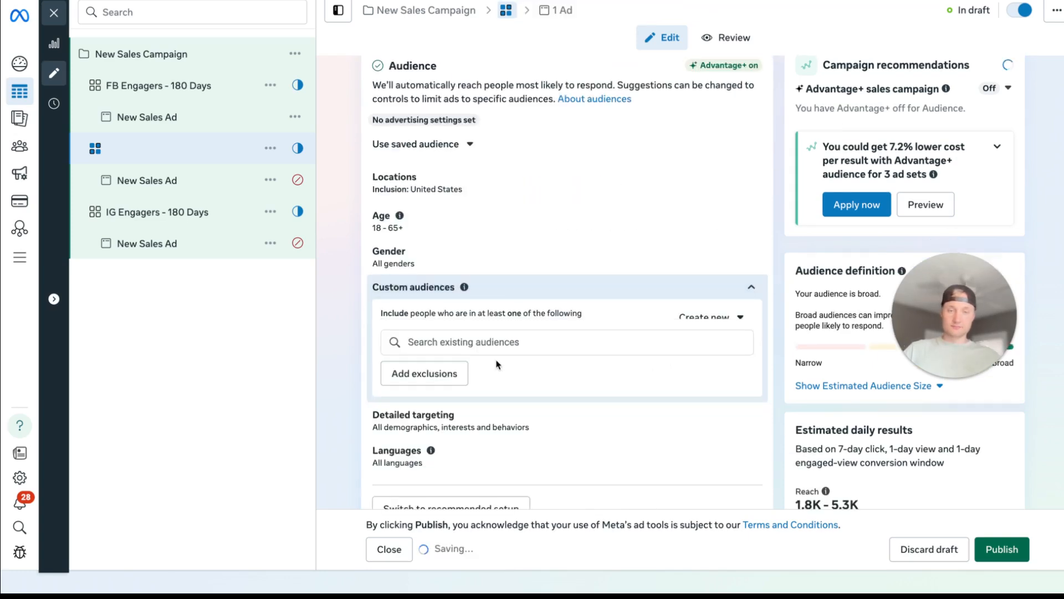
pyautogui.click(468, 336)
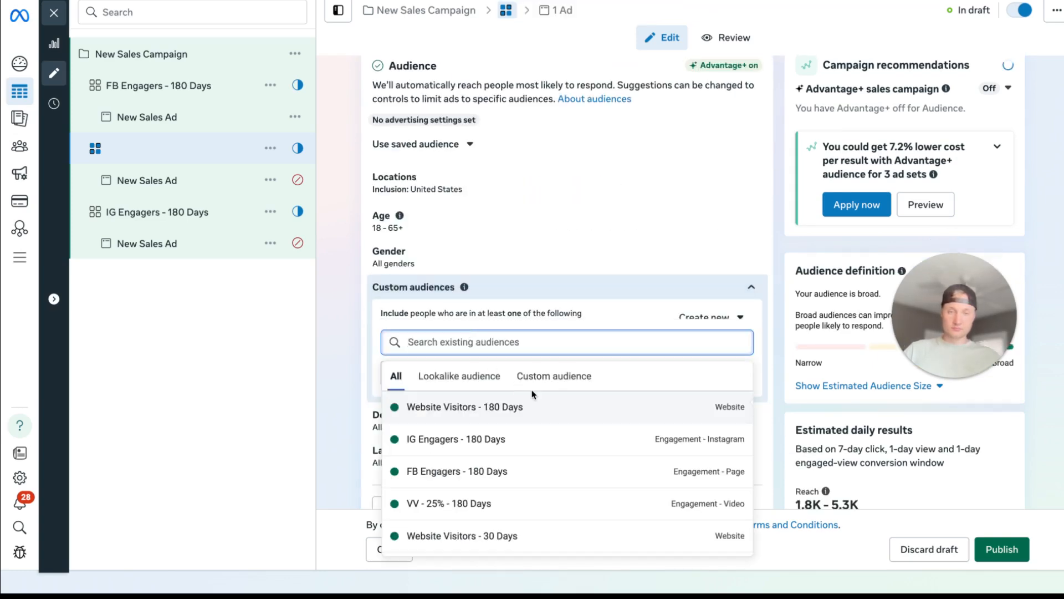
pyautogui.click(464, 504)
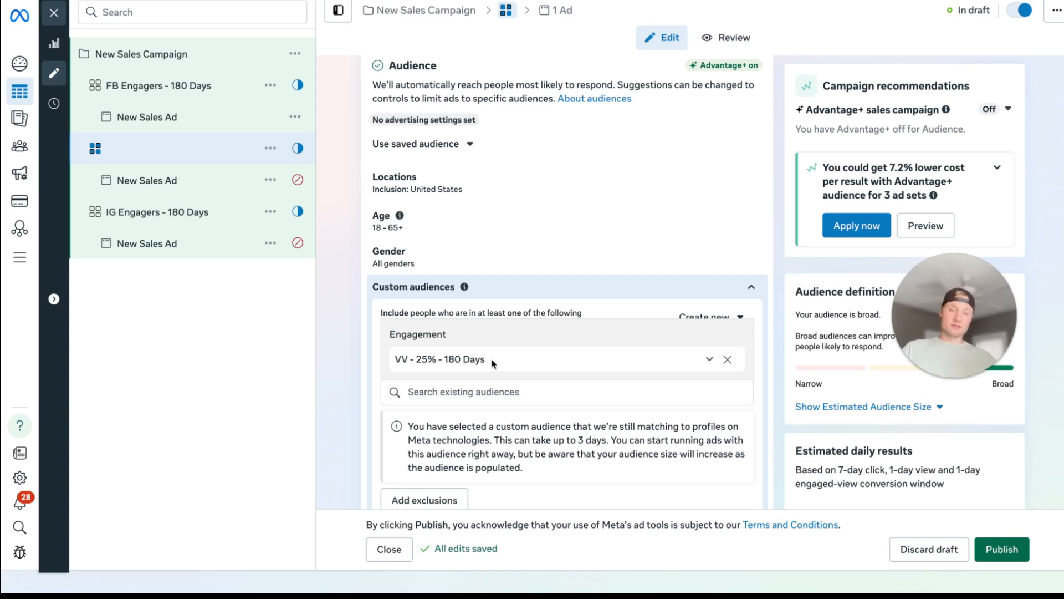
pyautogui.click(469, 387)
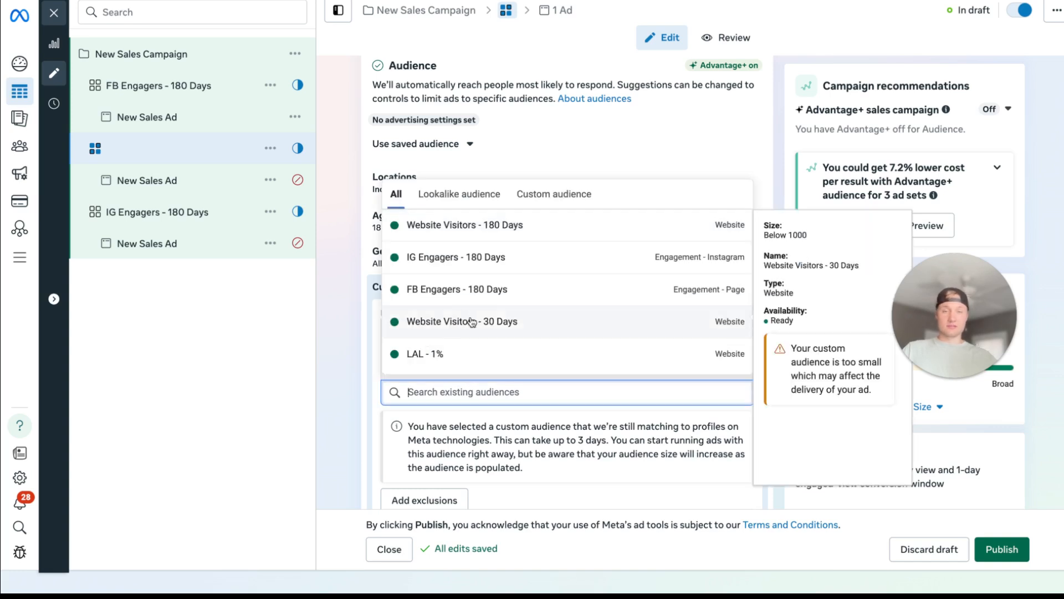
pyautogui.click(550, 194)
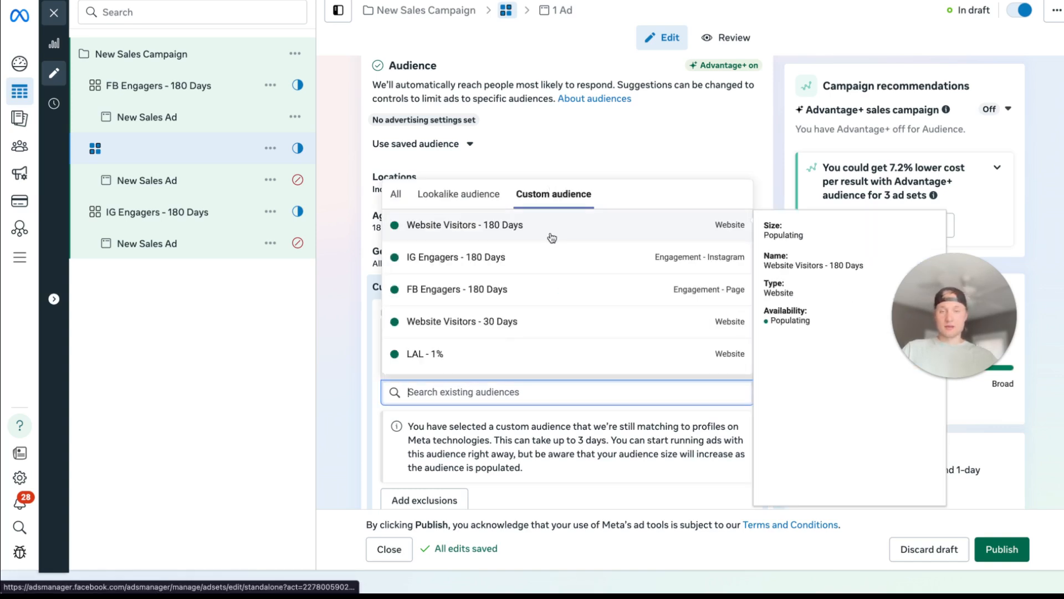
pyautogui.click(539, 422)
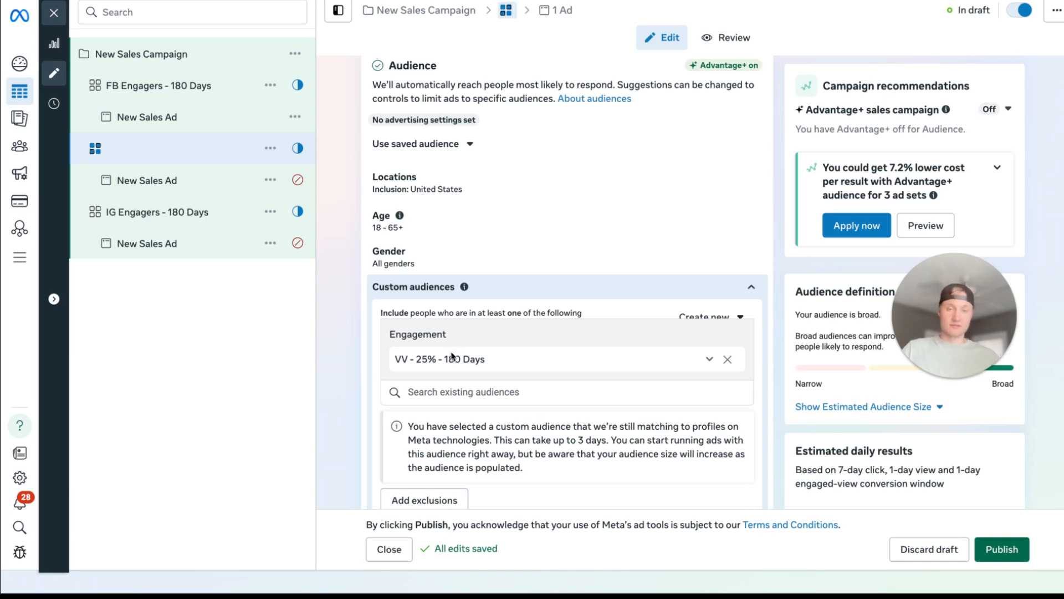
# Name the copied ad set "VV - 25-95% - 180 Days".
pyautogui.scroll(10, 539, 389)
pyautogui.write('VV')
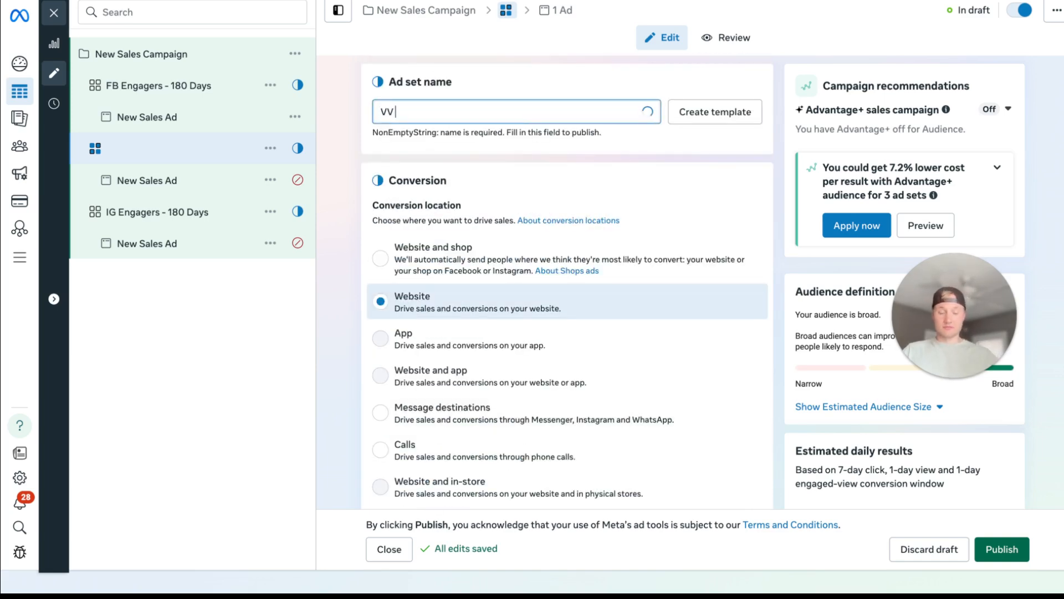
pyautogui.write(' - 25-9')
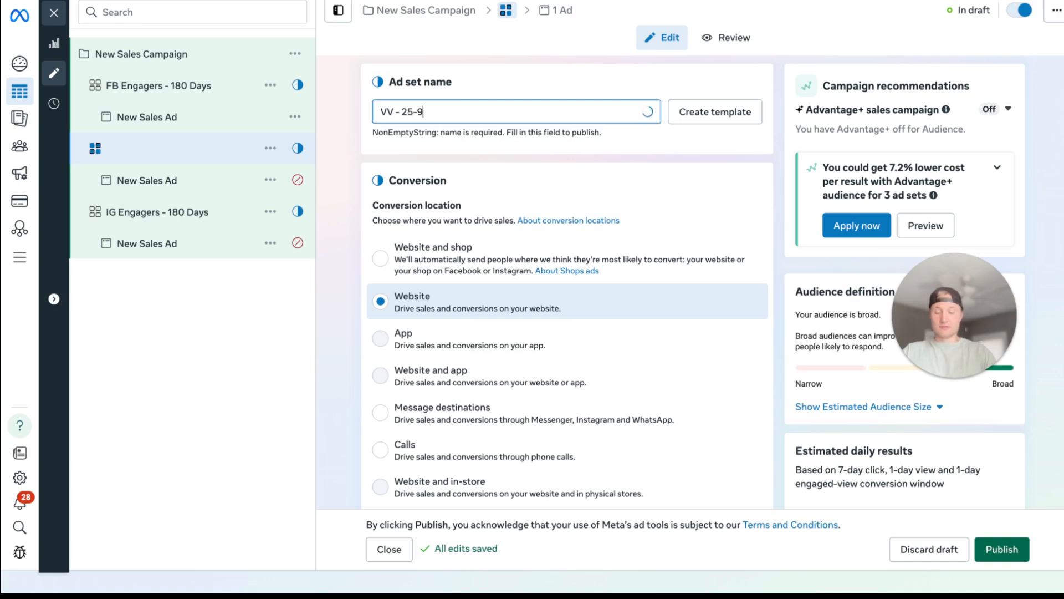
pyautogui.write('5')
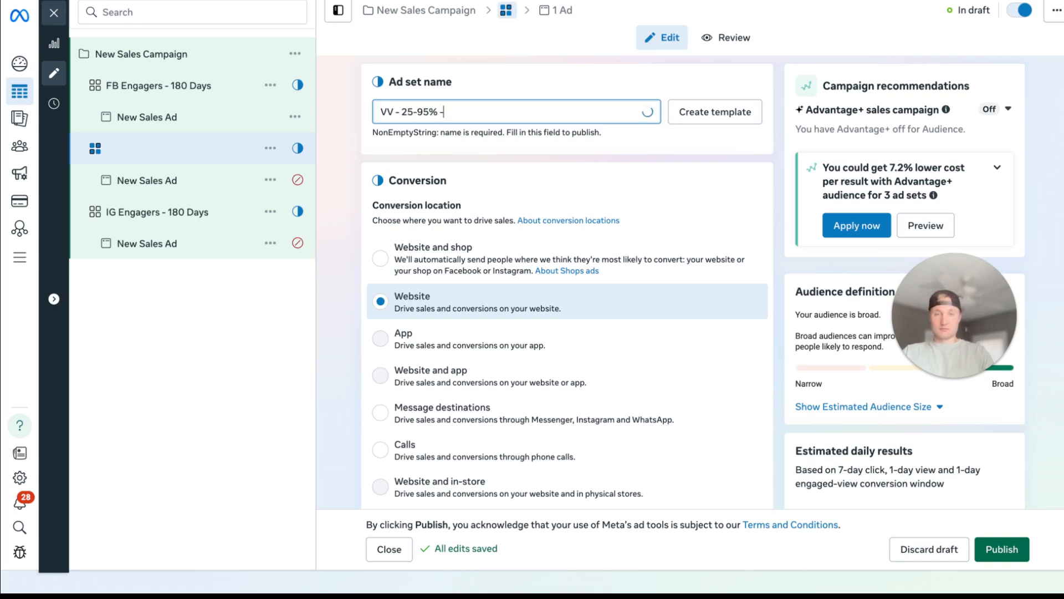
pyautogui.scroll(-20, 665, 288)
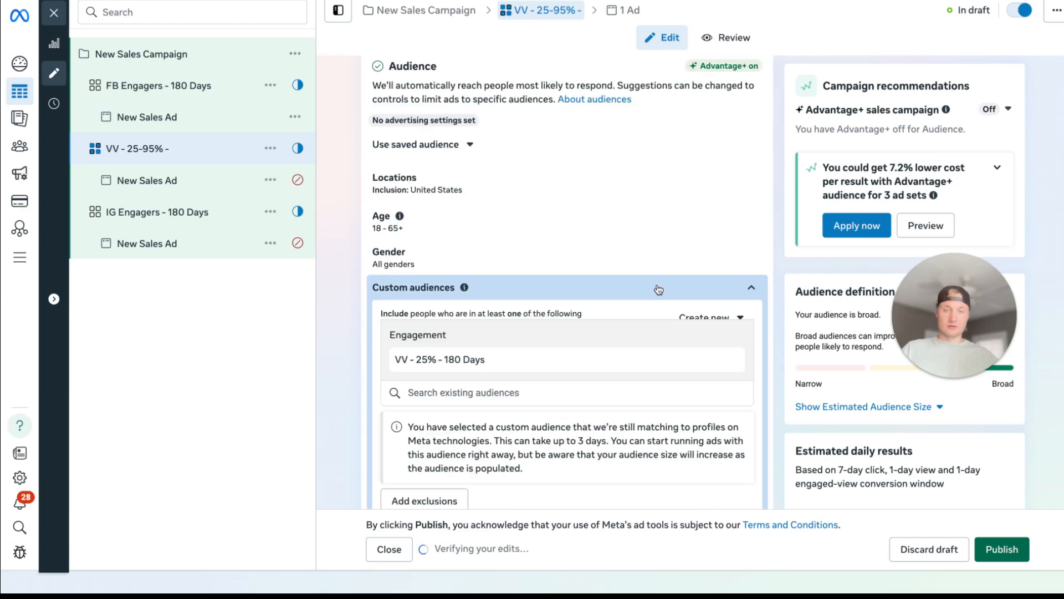
pyautogui.scroll(10, 658, 294)
pyautogui.scroll(8, 657, 302)
pyautogui.write('% - 180 Days')
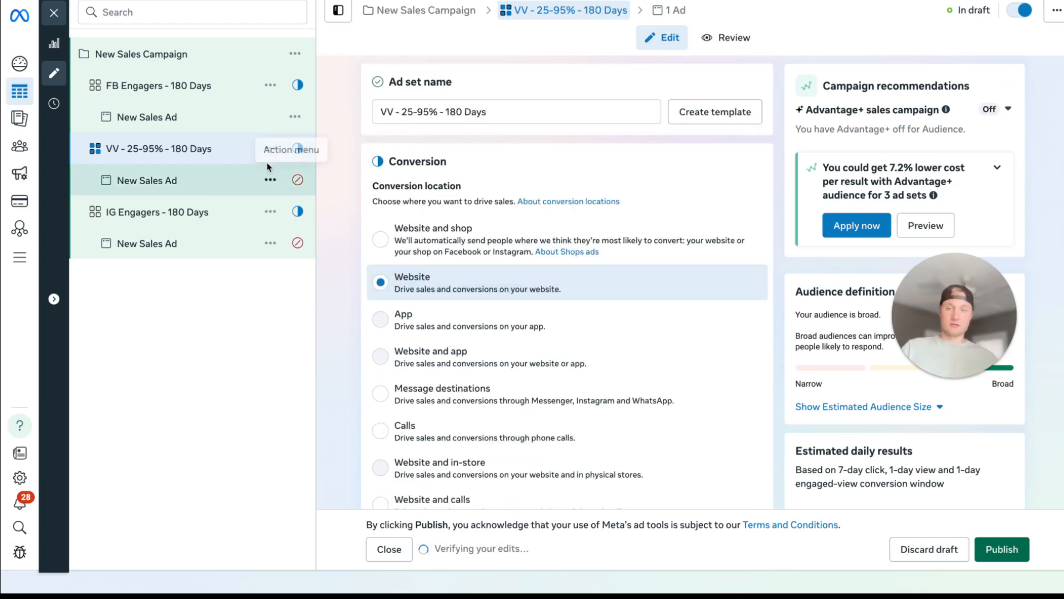
# Duplicate the VV - 25-95% - 180 Days ad set into the original campaign with one copy, keeping existing reactions, comments and shares.
pyautogui.click(270, 148)
pyautogui.click(310, 201)
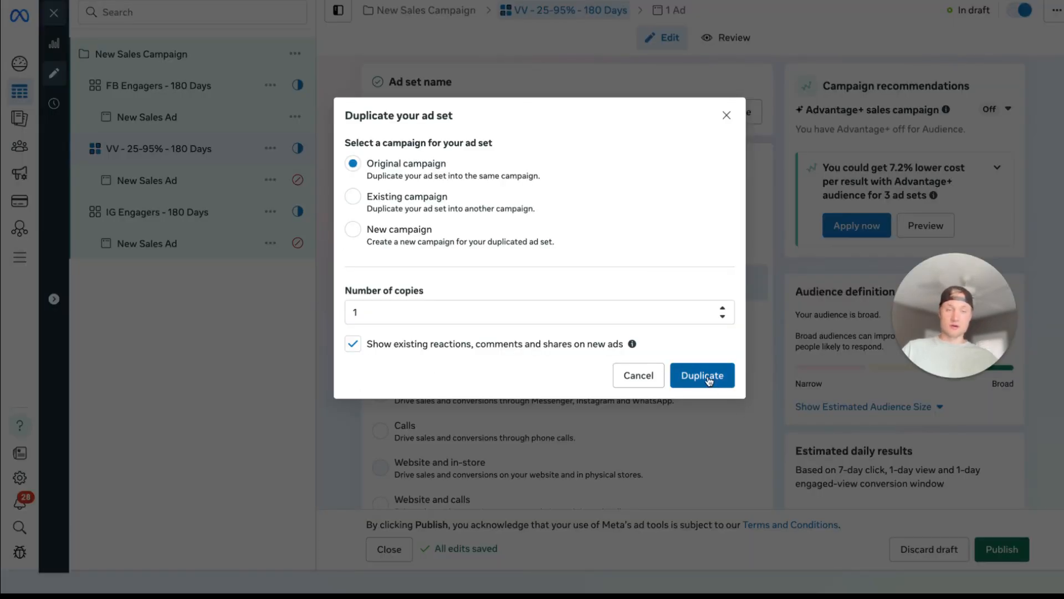
pyautogui.click(690, 375)
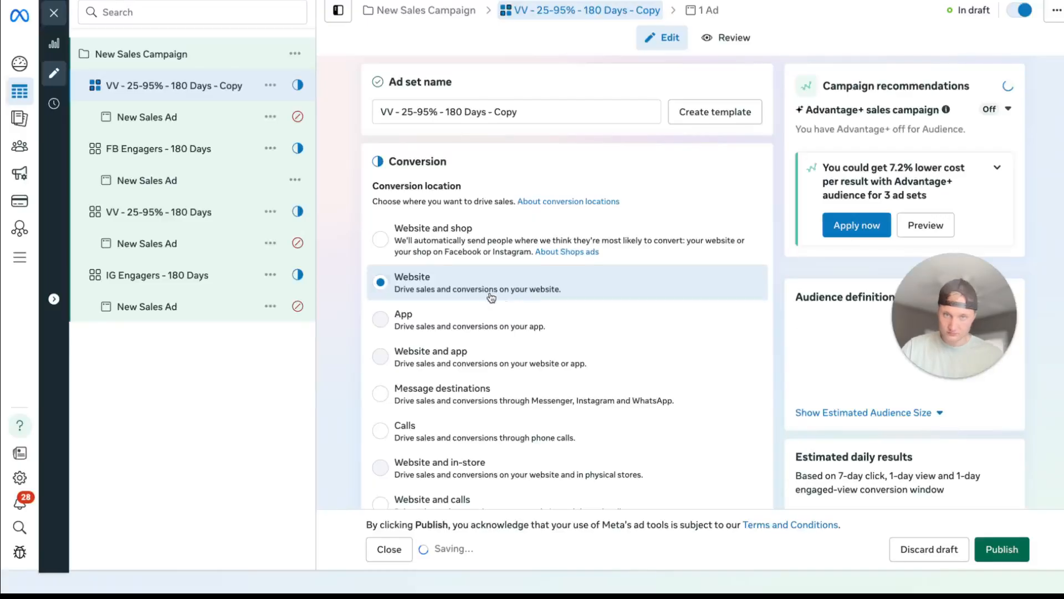
# Replace the VV - 25% - 180 Days custom audience in the new copy with Website Visitors - 30 Days.
pyautogui.scroll(-15, 491, 298)
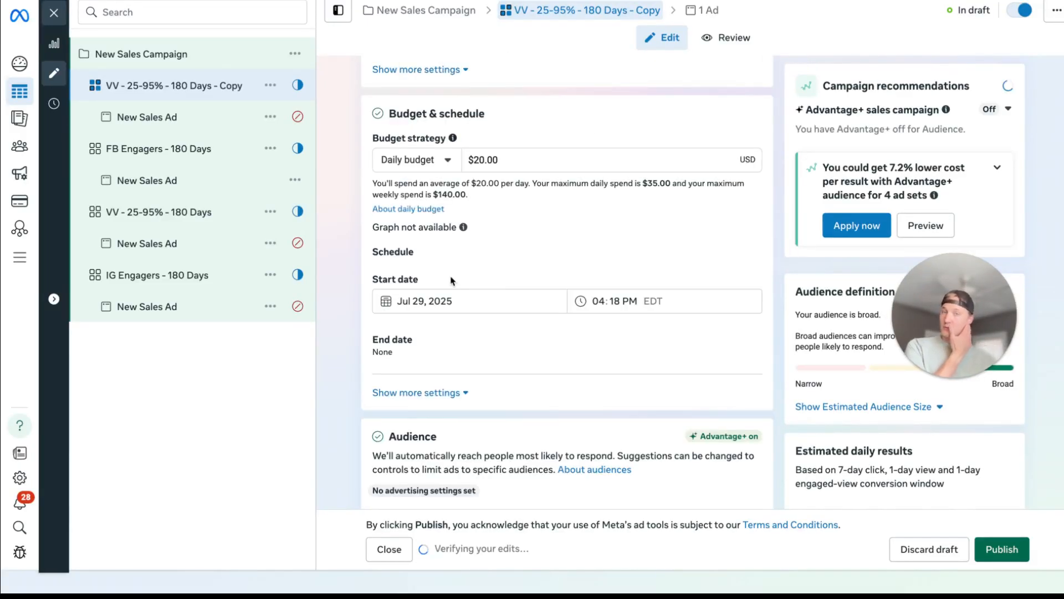
pyautogui.scroll(-7, 482, 280)
pyautogui.scroll(-5, 516, 278)
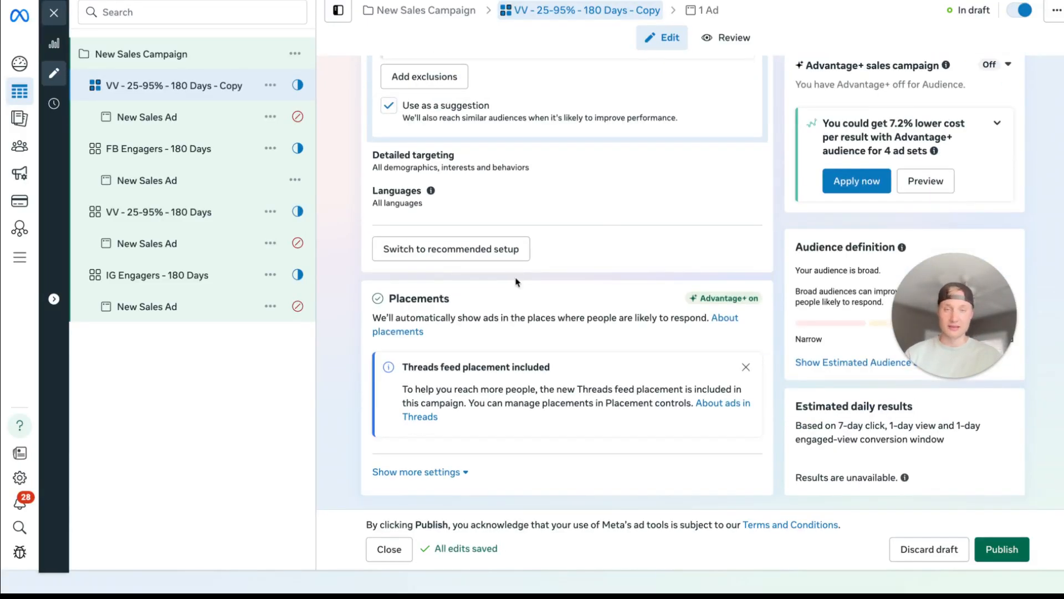
pyautogui.scroll(4, 516, 281)
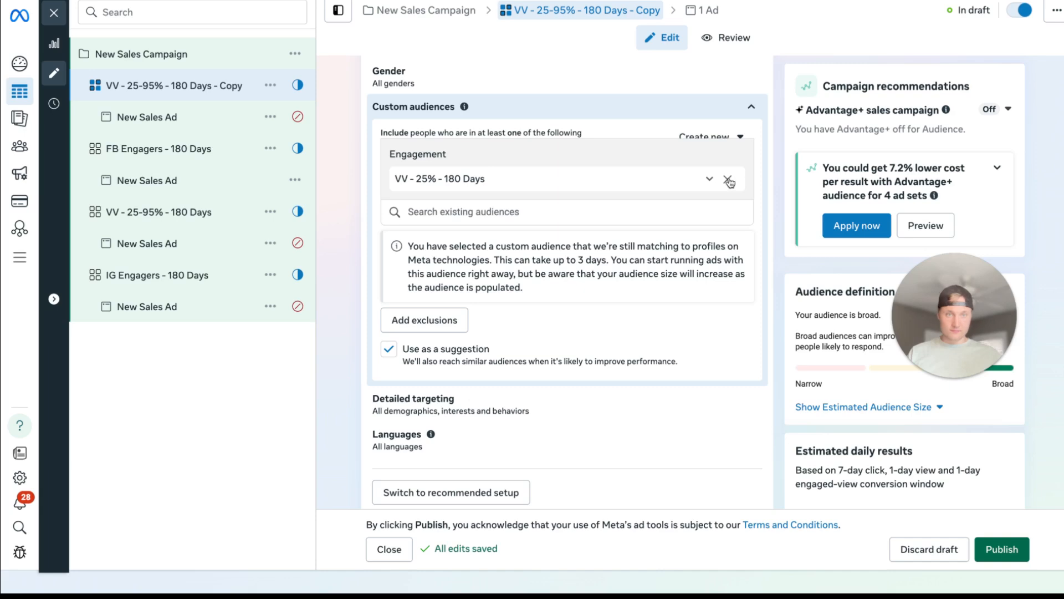
pyautogui.click(728, 180)
pyautogui.click(477, 166)
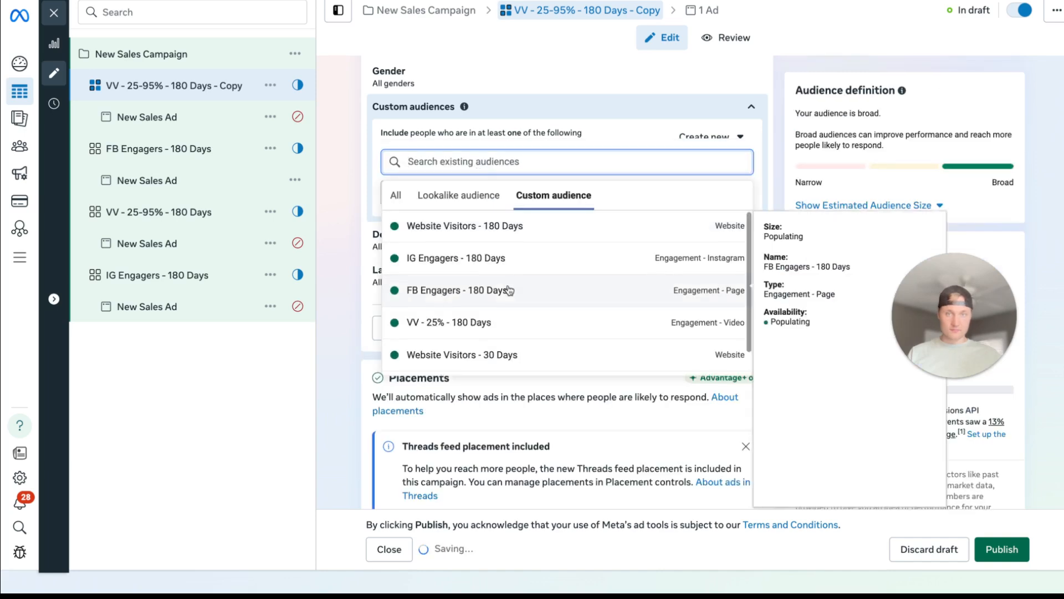
pyautogui.scroll(-1, 499, 288)
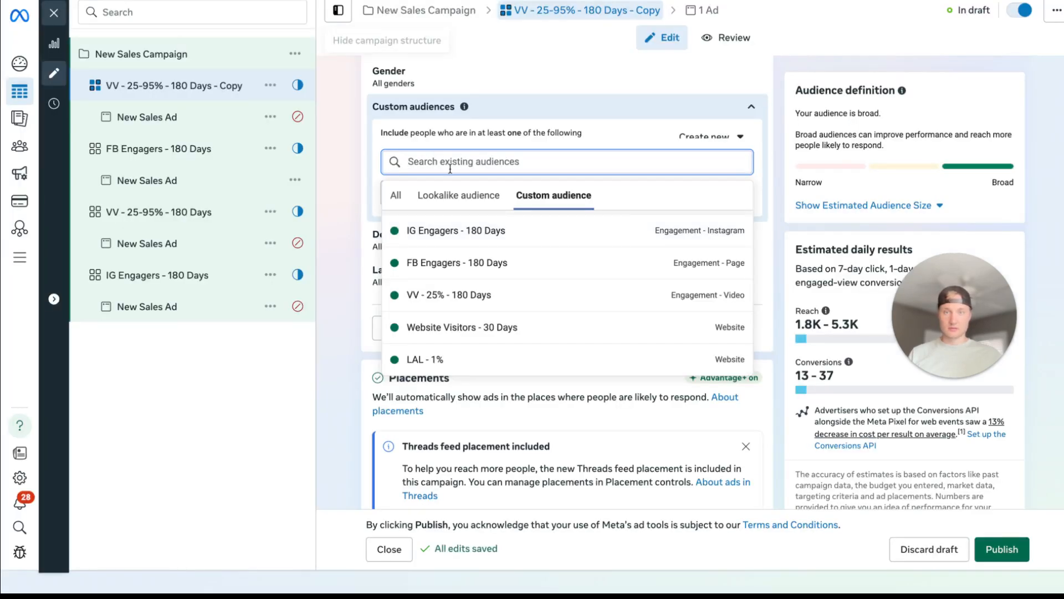
pyautogui.click(441, 327)
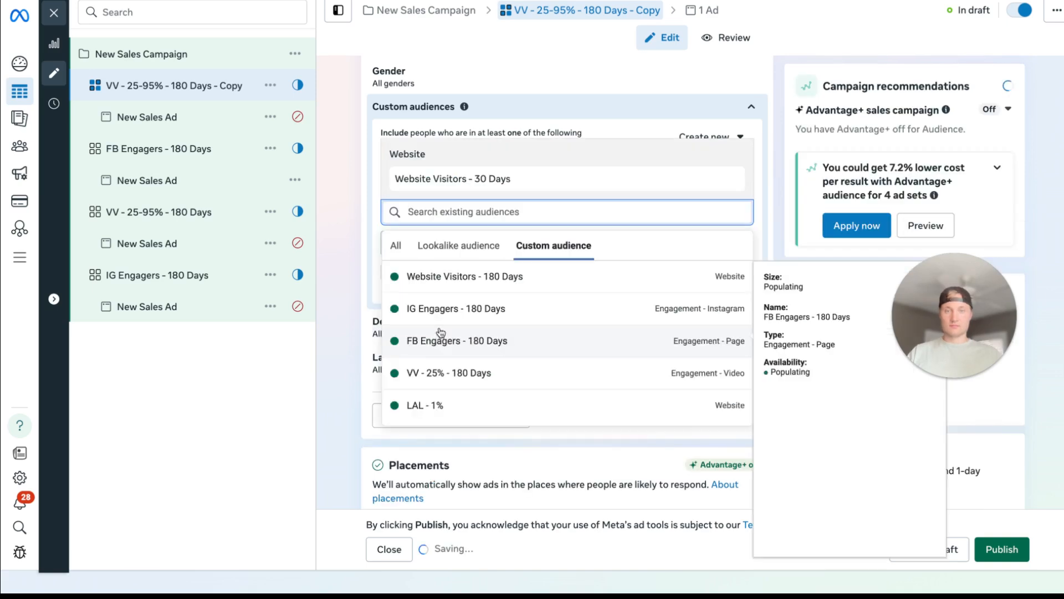
# Rename the copied video views ad set "Website Visitors - 30 Days".
pyautogui.scroll(10, 521, 109)
pyautogui.click(521, 112)
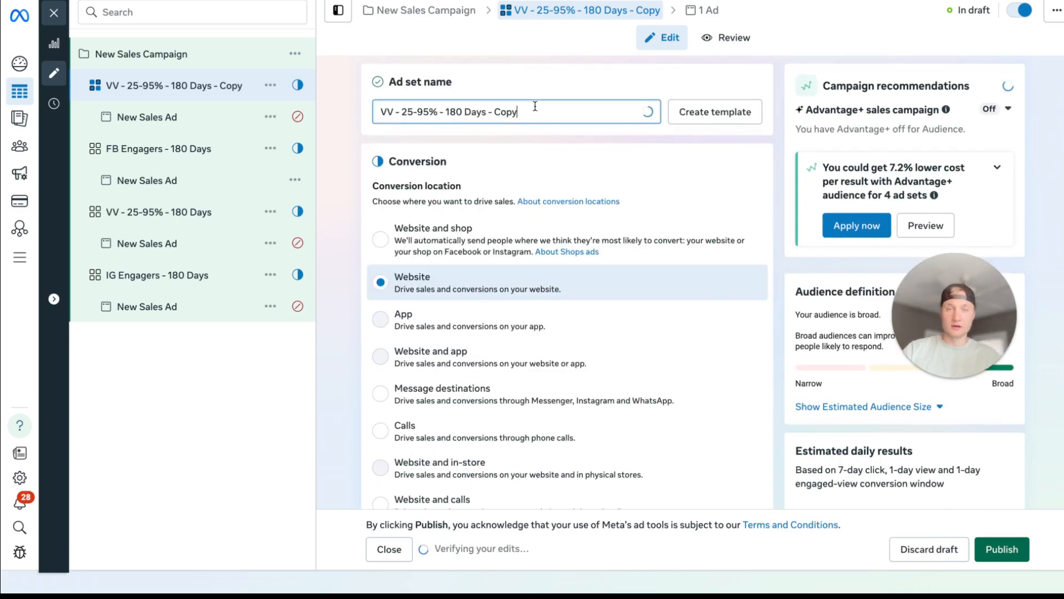
pyautogui.tripleClick(533, 108)
pyautogui.write('Website Visit')
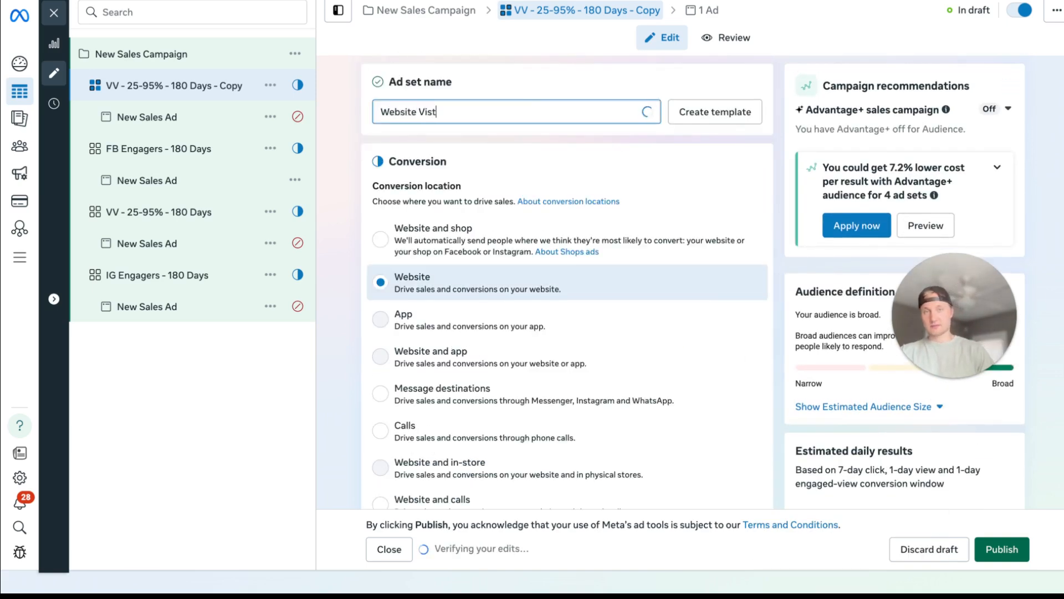
pyautogui.write('ors - 30 da')
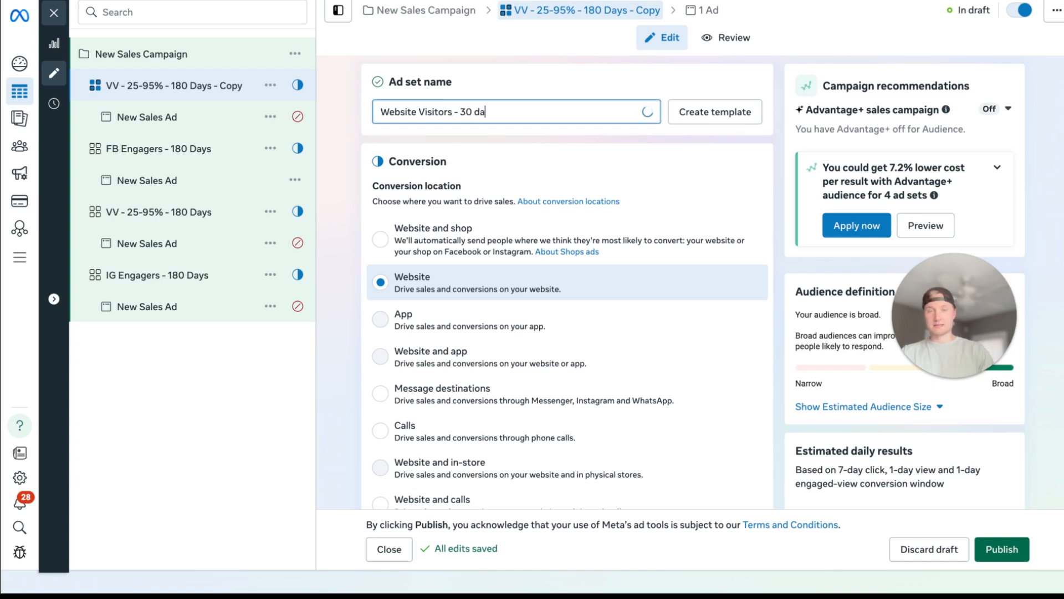
pyautogui.press('BackSpace')
pyautogui.press('BackSpace')
pyautogui.write('Days')
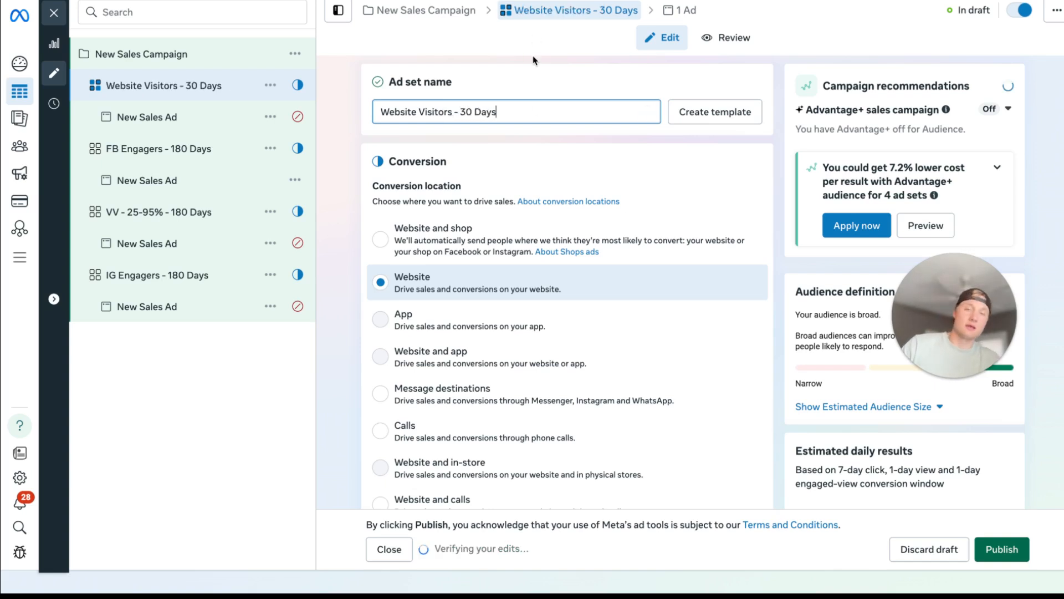
pyautogui.click(539, 81)
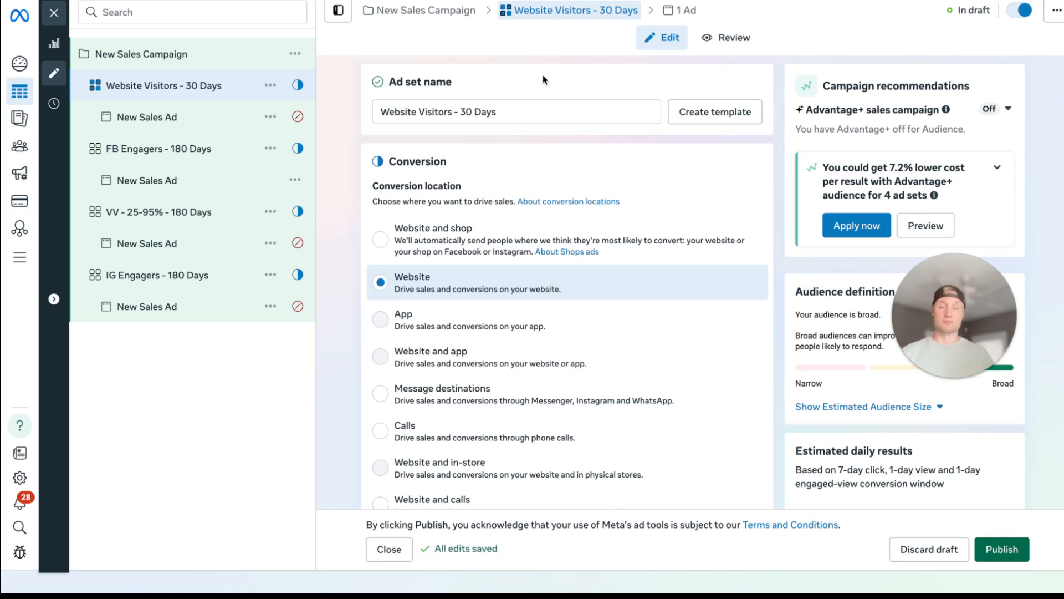
# Turn off using the custom audience as a suggestion in the Website Visitors - 30 Days ad set.
pyautogui.scroll(-10, 587, 95)
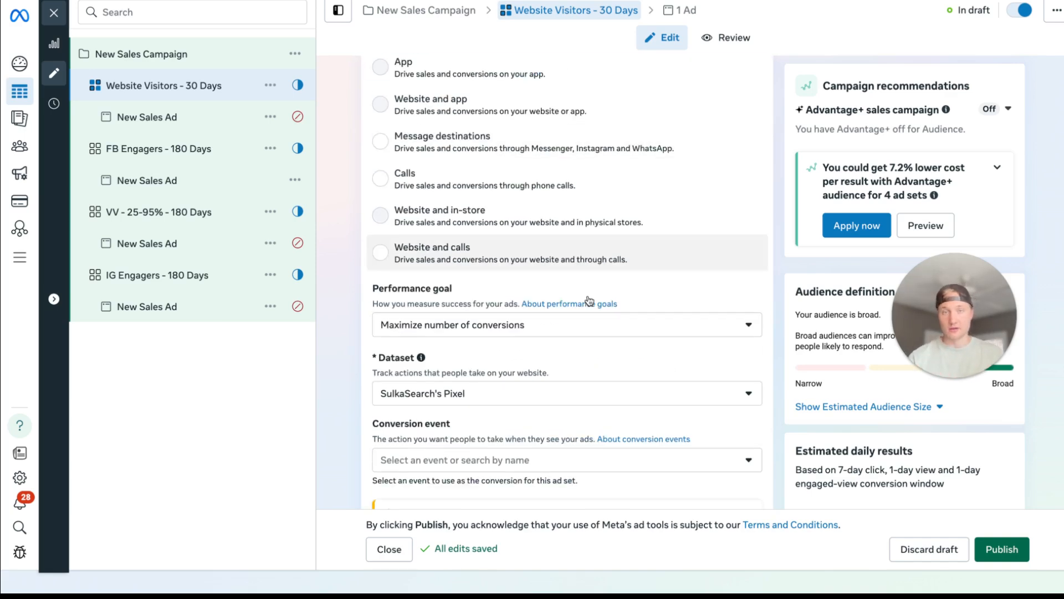
pyautogui.scroll(-15, 587, 299)
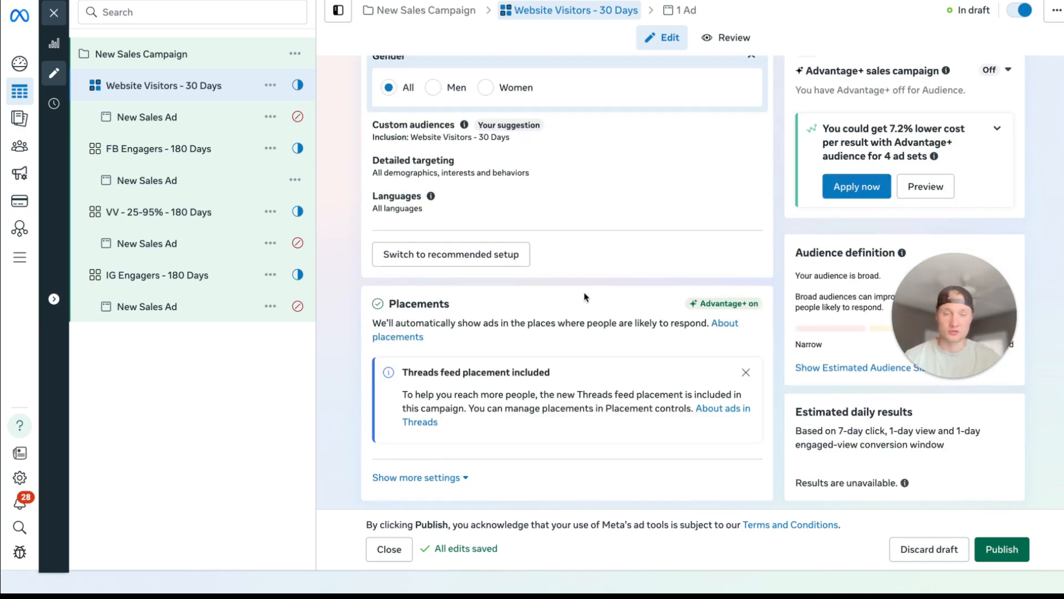
pyautogui.scroll(1, 585, 298)
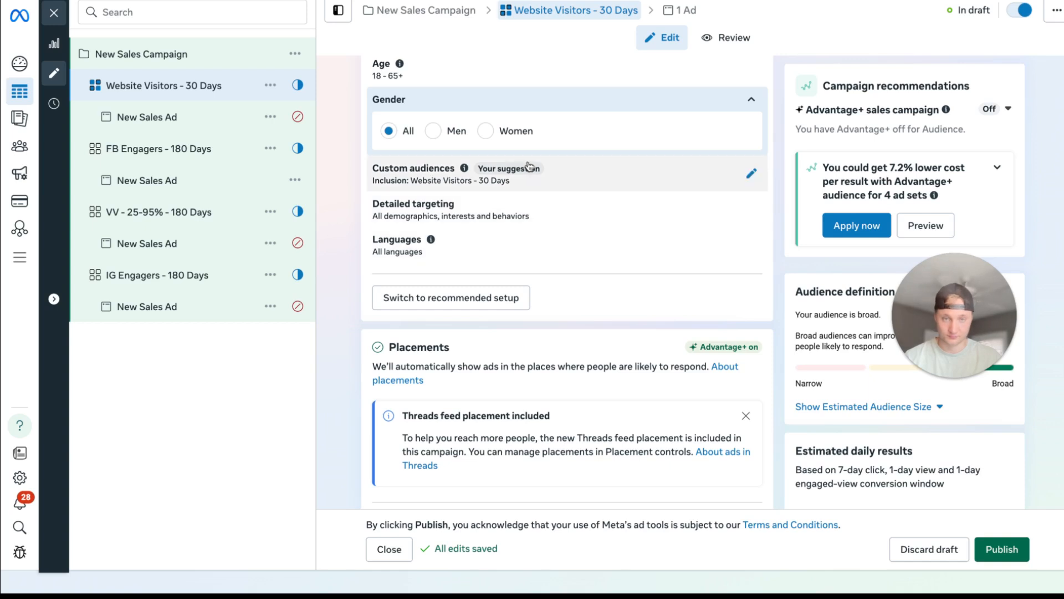
pyautogui.click(527, 168)
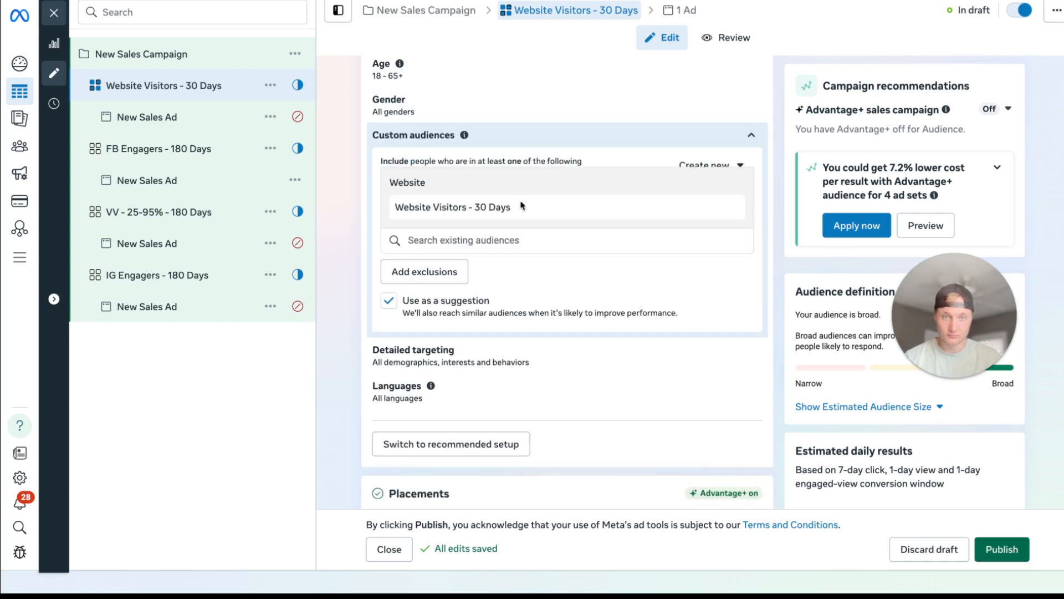
pyautogui.click(390, 301)
pyautogui.scroll(4, 444, 295)
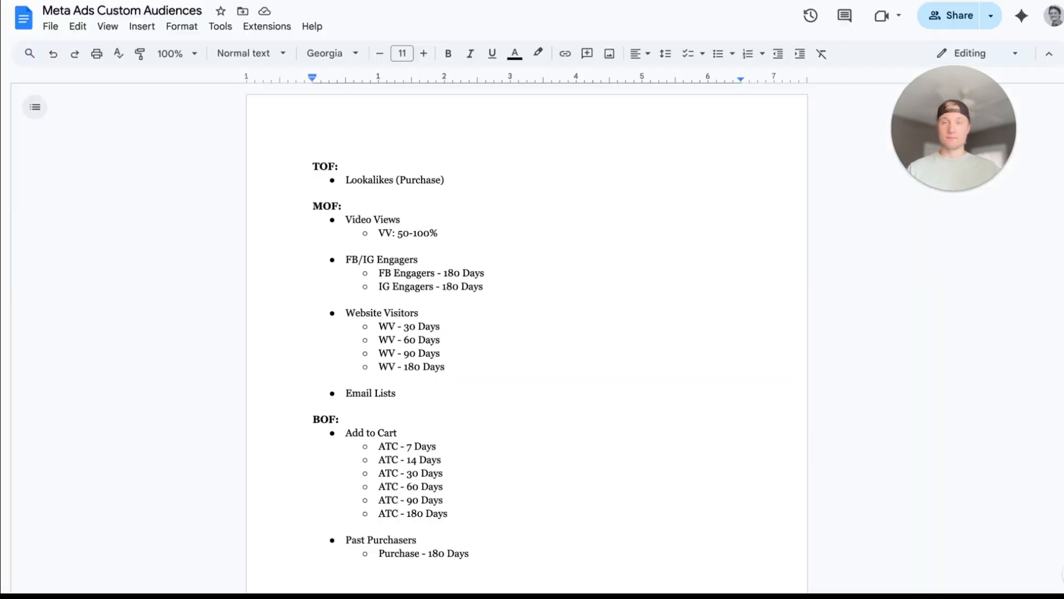
# Close the ad set editor without publishing the drafts, deselect the Website Visitors - 30 Days ad set and return to the campaign list.
pyautogui.scroll(-4, 329, 241)
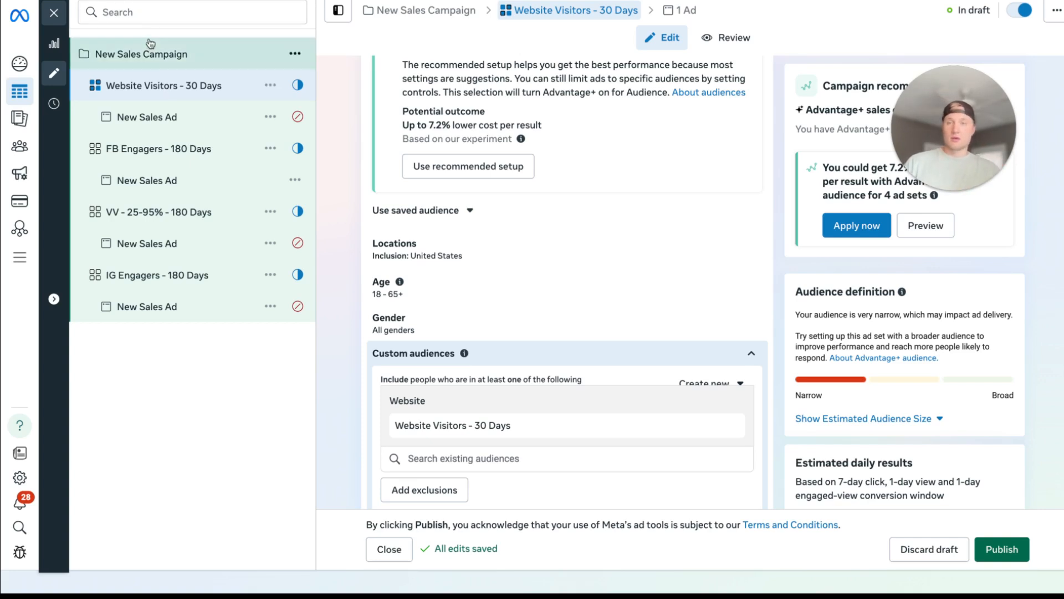
pyautogui.click(54, 12)
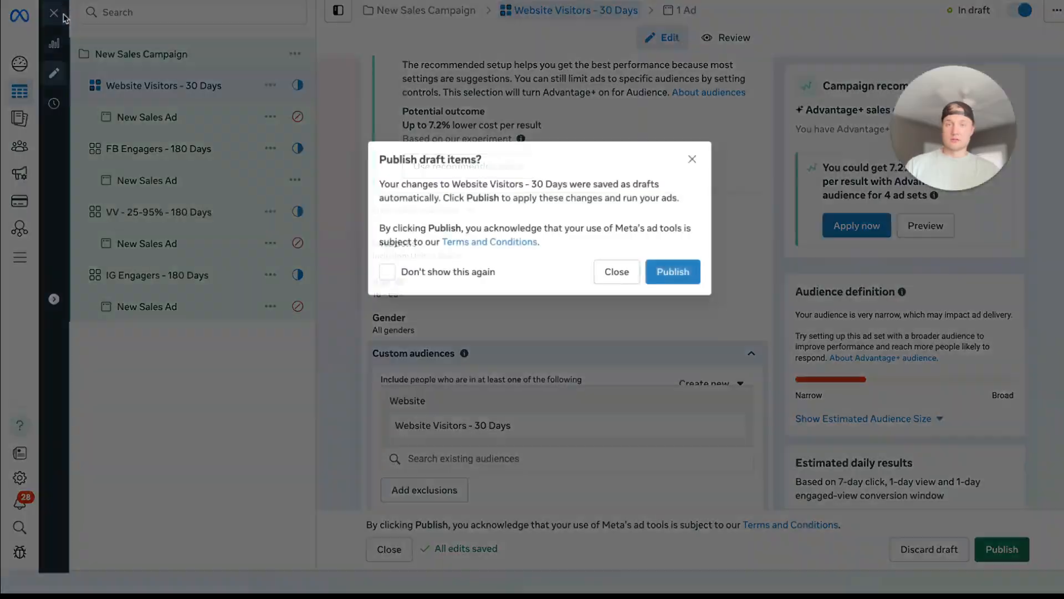
pyautogui.click(616, 271)
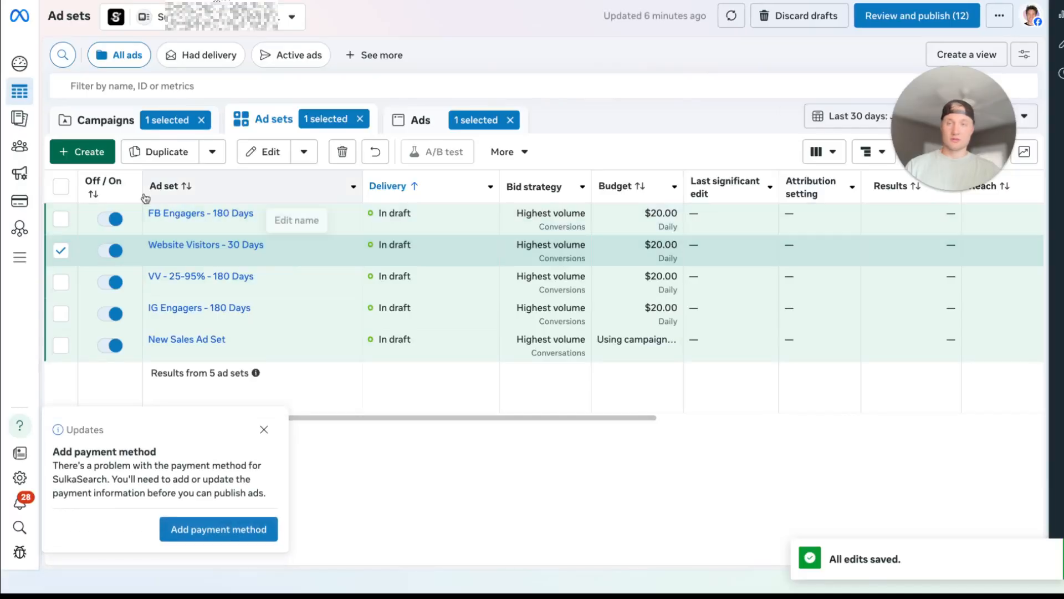
pyautogui.click(61, 250)
pyautogui.click(97, 120)
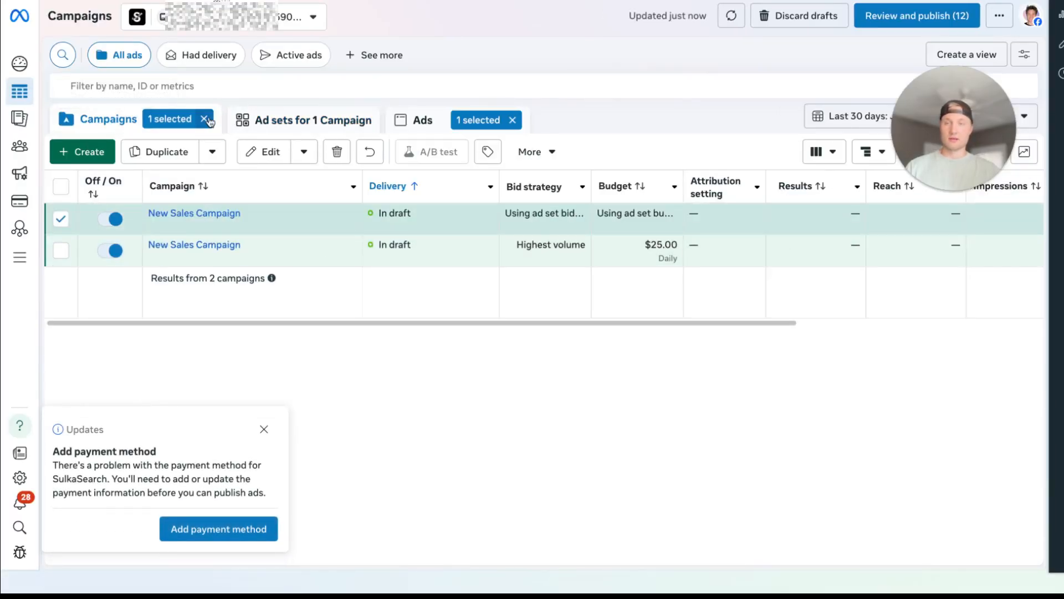
# Clear the campaign selection, create a new campaign with the Sales objective and name it "BOF".
pyautogui.click(197, 117)
pyautogui.click(88, 151)
pyautogui.click(463, 475)
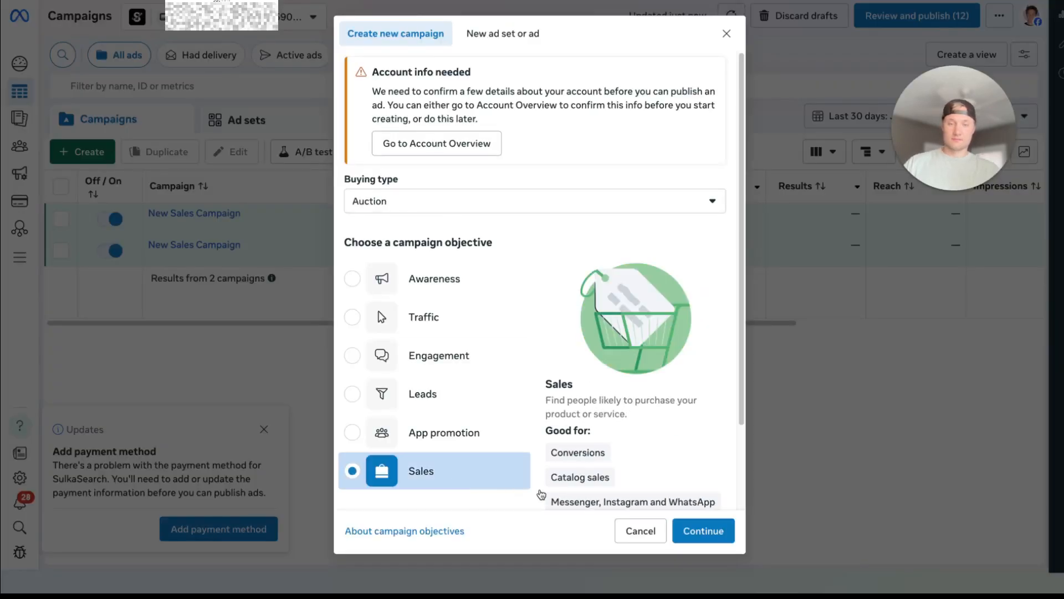
pyautogui.click(696, 529)
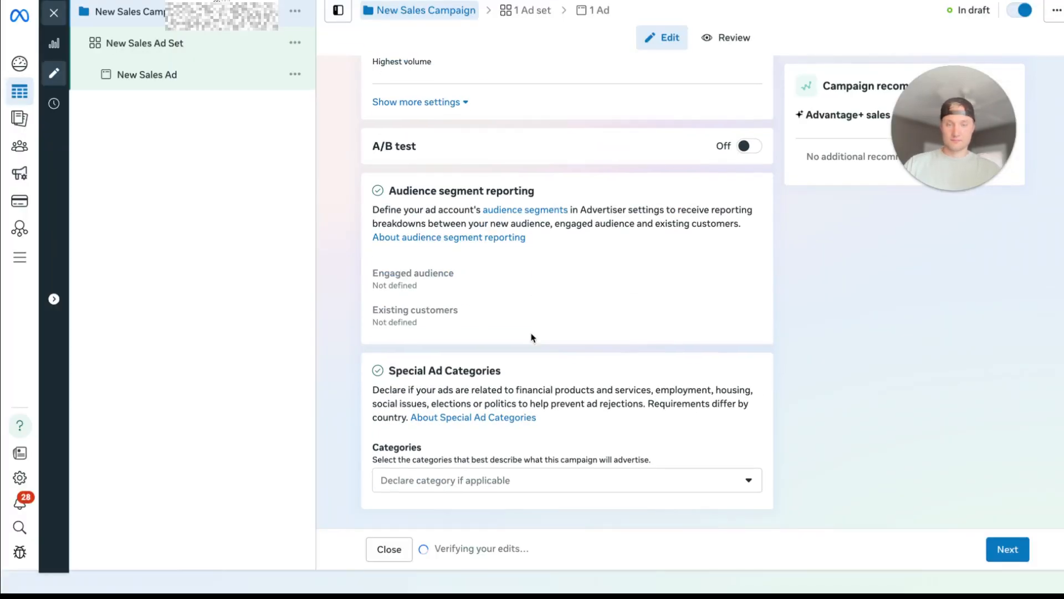
pyautogui.tripleClick(477, 113)
pyautogui.write('BOF')
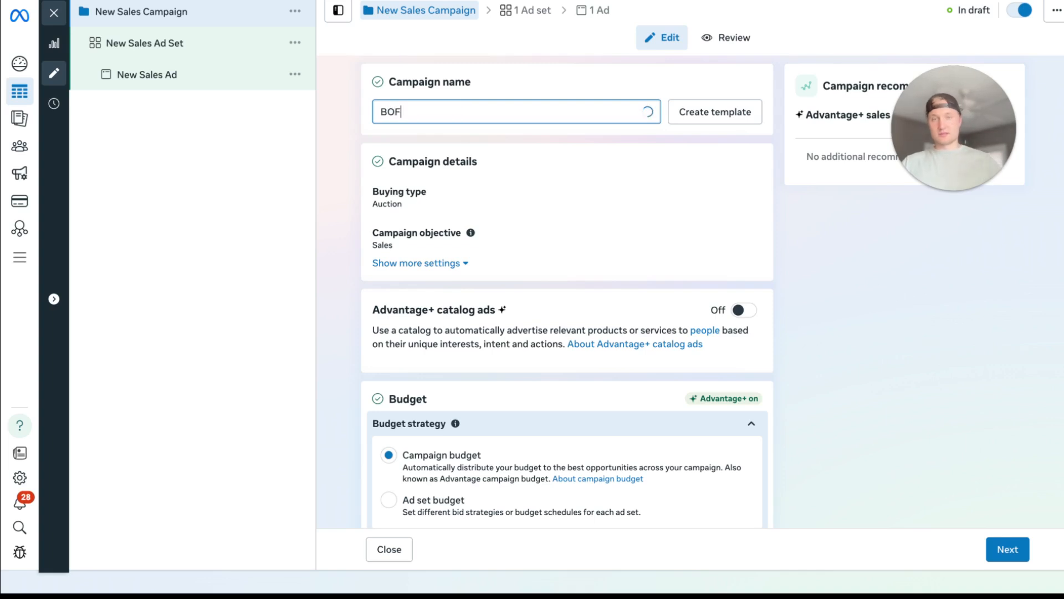
# Rename the ad set in the BOF campaign "ATC - 180 Days".
pyautogui.click(209, 69)
pyautogui.click(206, 50)
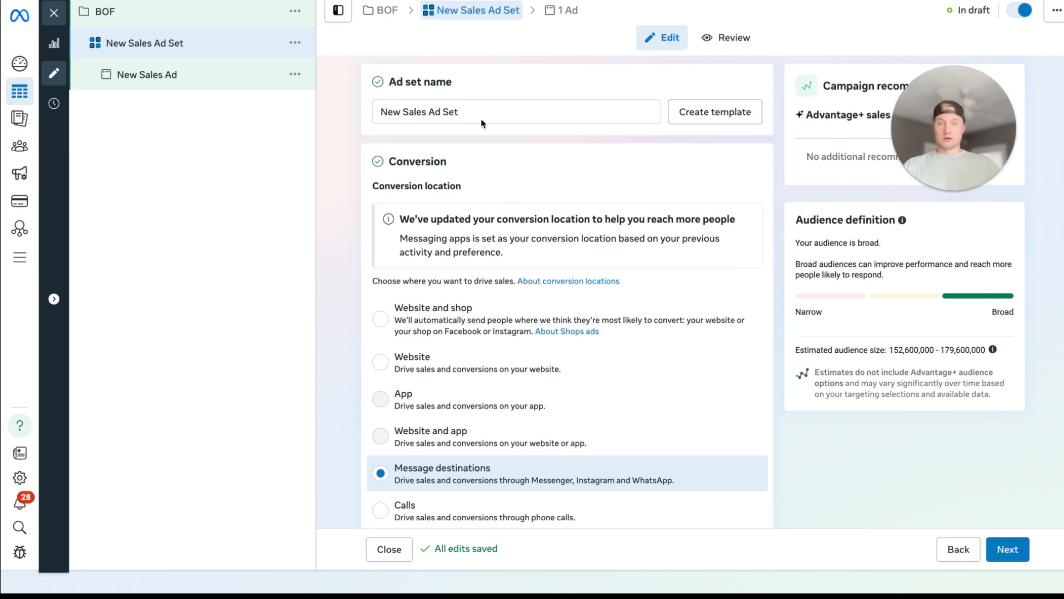
pyautogui.tripleClick(469, 113)
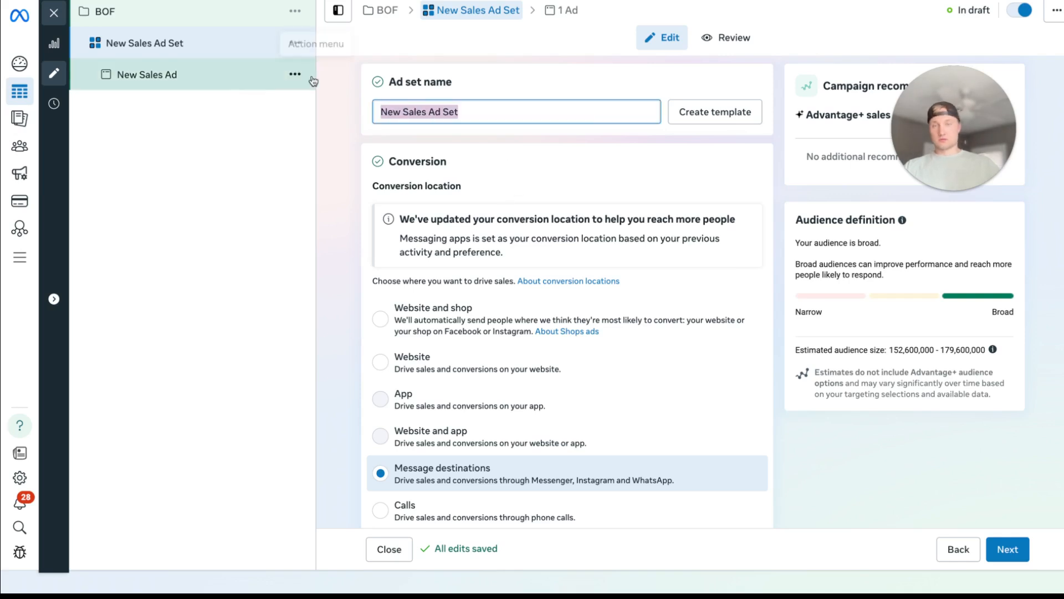
pyautogui.write('AT')
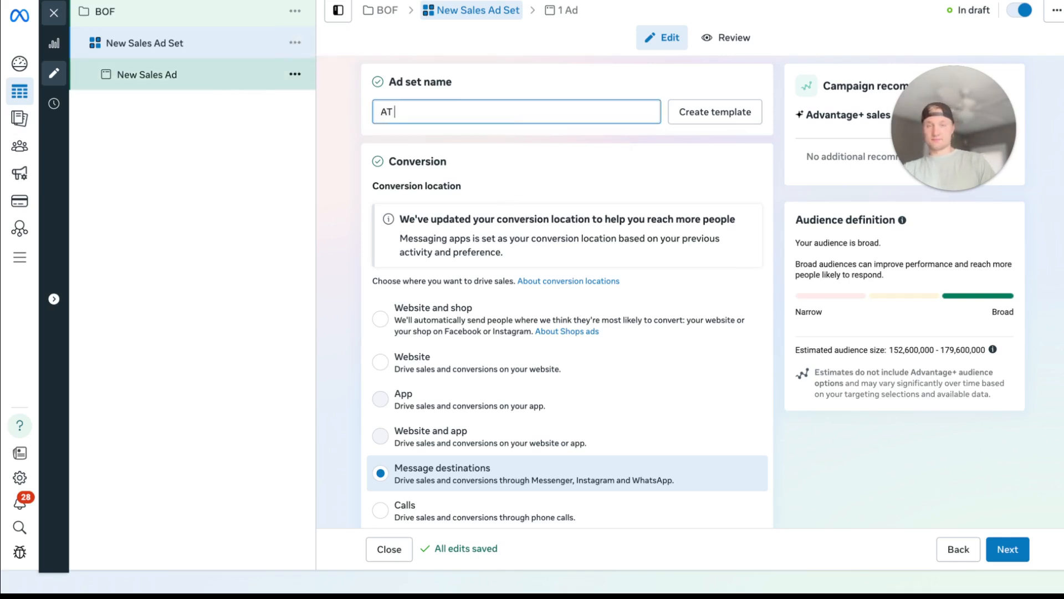
pyautogui.write('C - 180 Da')
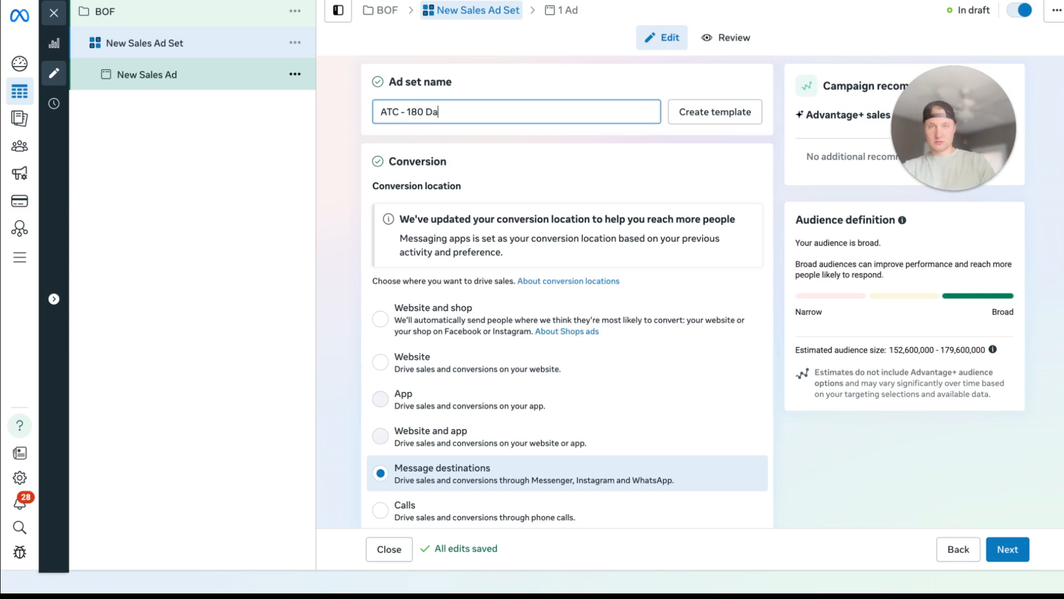
pyautogui.write('ys')
# Set the ad set's conversion location to Website and switch its audience setup to further limit the reach of the ads.
pyautogui.click(438, 358)
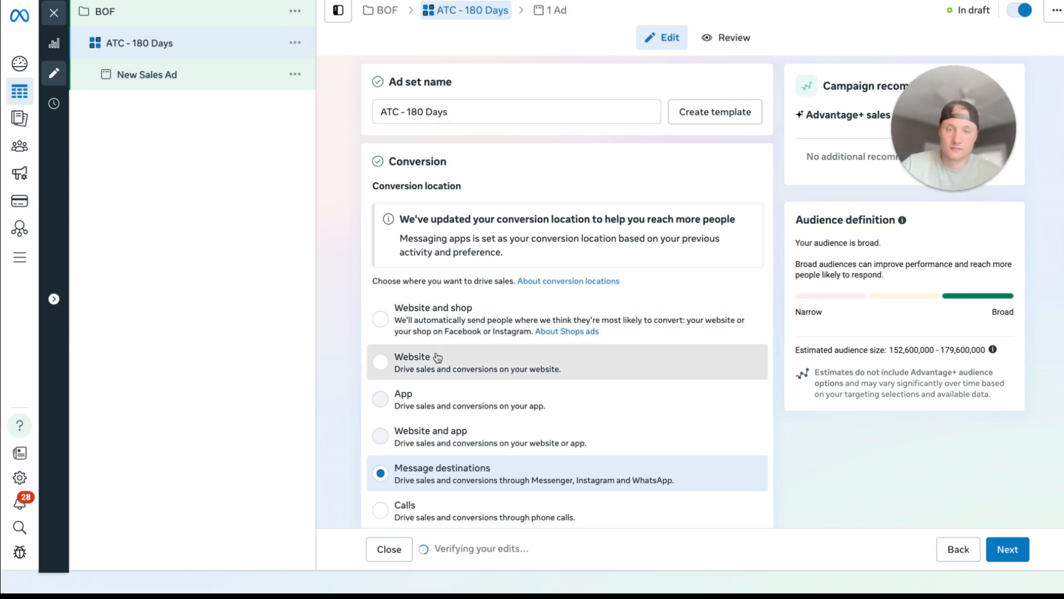
pyautogui.scroll(-15, 470, 281)
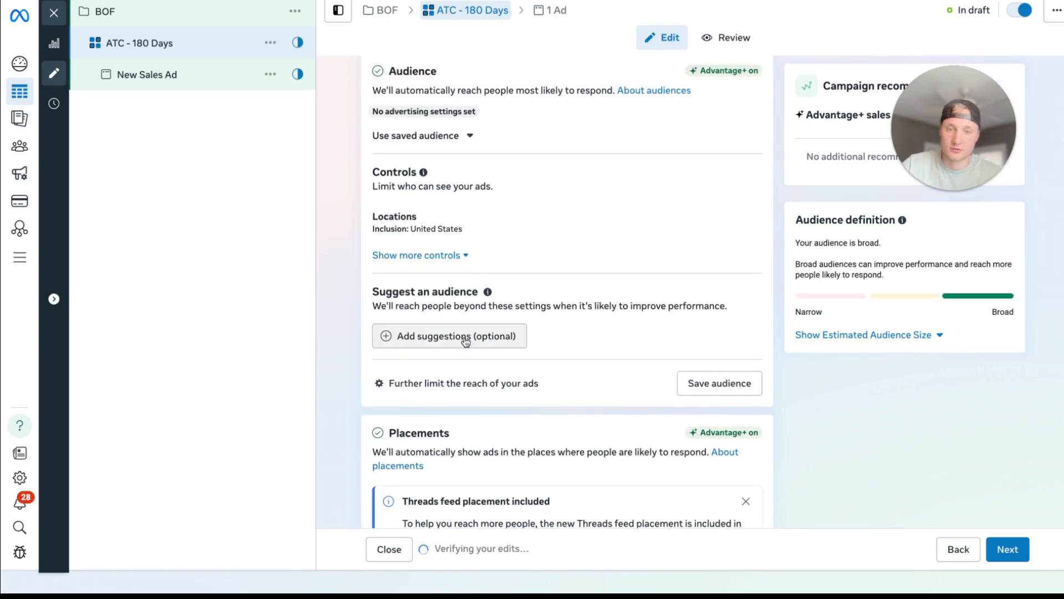
pyautogui.click(464, 383)
pyautogui.click(573, 278)
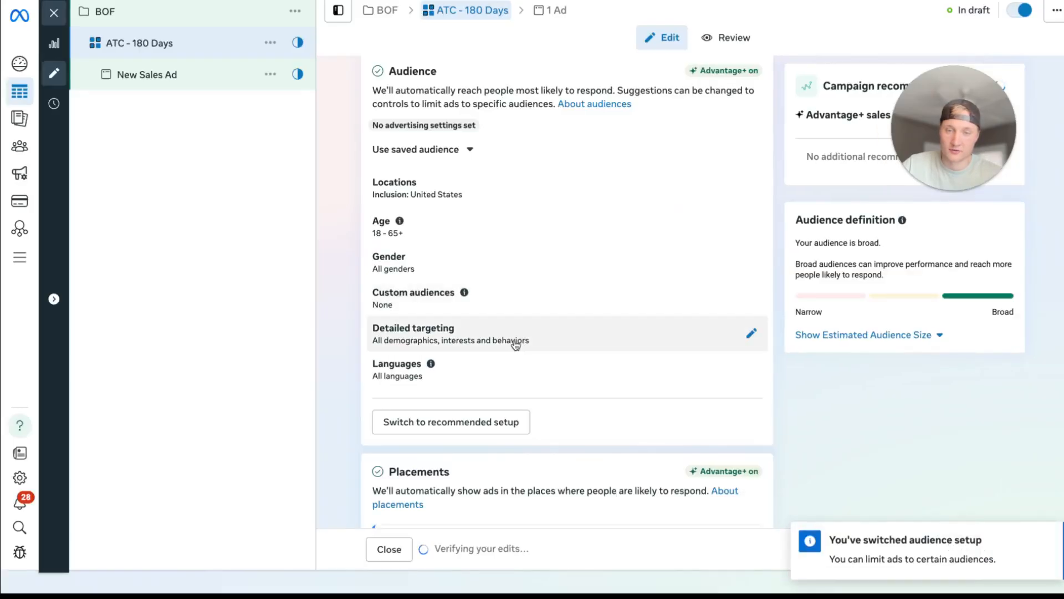
pyautogui.click(491, 331)
pyautogui.click(487, 331)
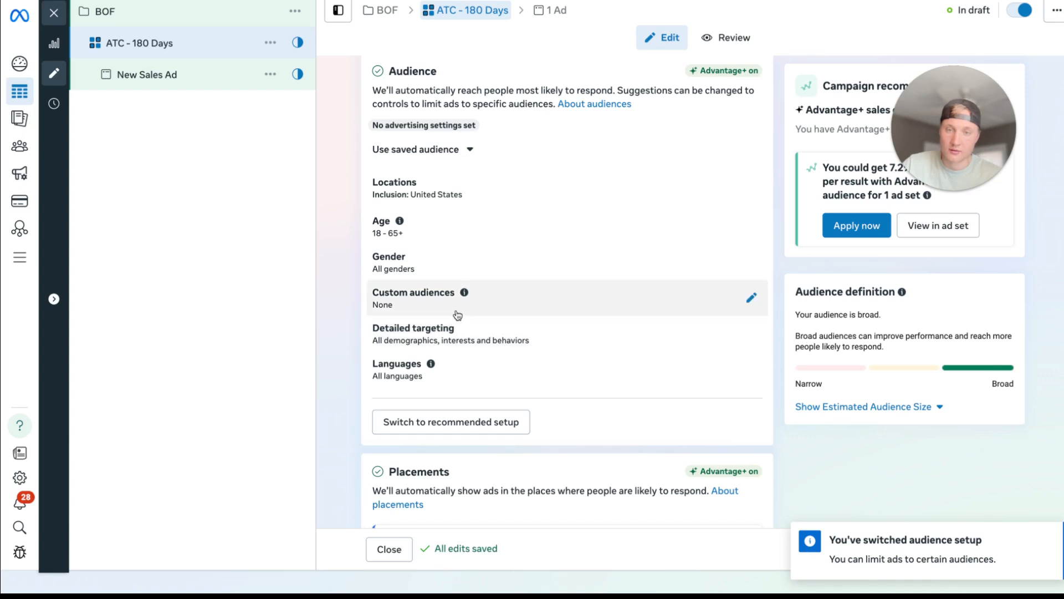
# Search the existing custom audiences of the ATC - 180 Days ad set for "atc" and clear the search.
pyautogui.click(457, 315)
pyautogui.click(485, 353)
pyautogui.write('atc')
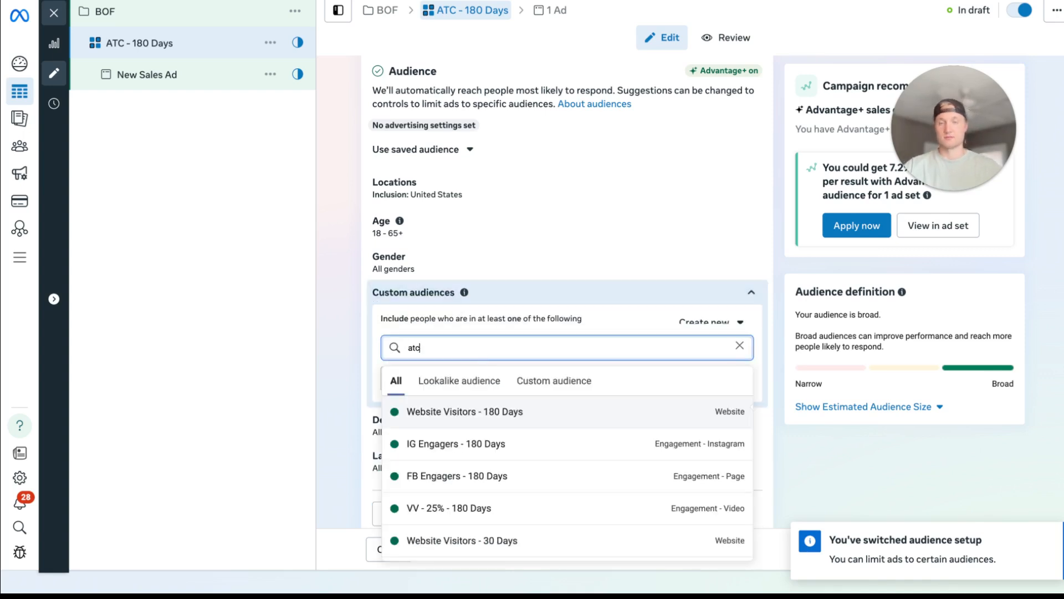
pyautogui.moveTo(507, 346); pyautogui.dragTo(391, 333)
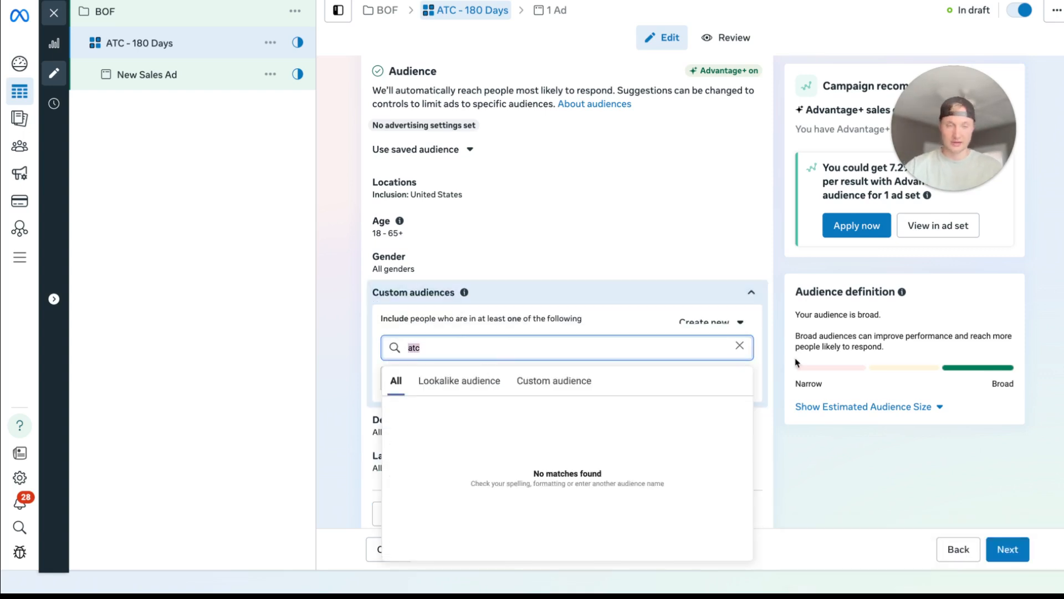
pyautogui.click(740, 345)
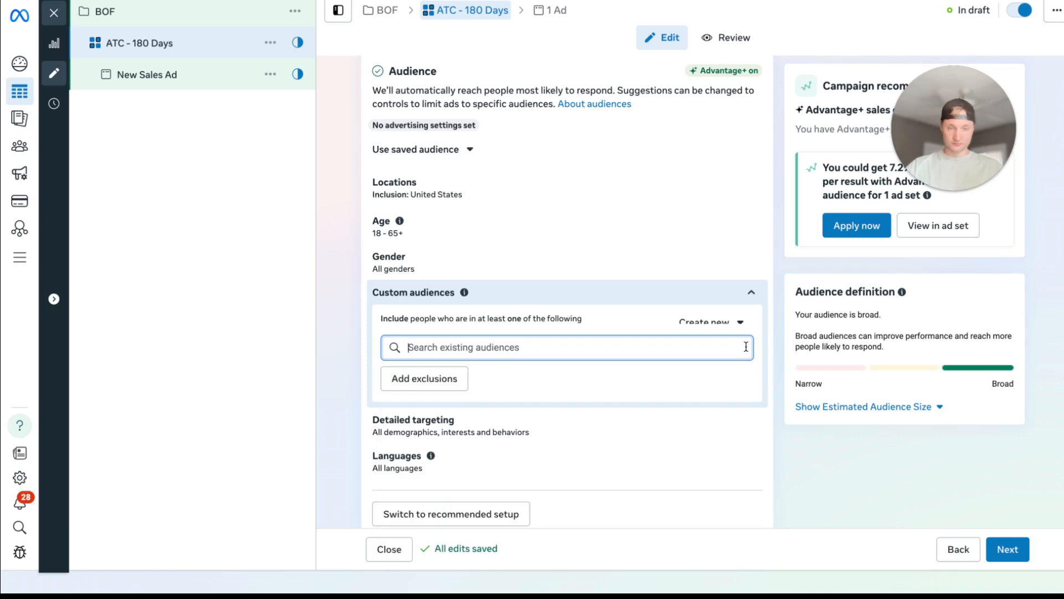
# Browse the full list of existing audiences for an add-to-cart audience.
pyautogui.click(372, 353)
pyautogui.click(435, 344)
pyautogui.scroll(-1, 444, 477)
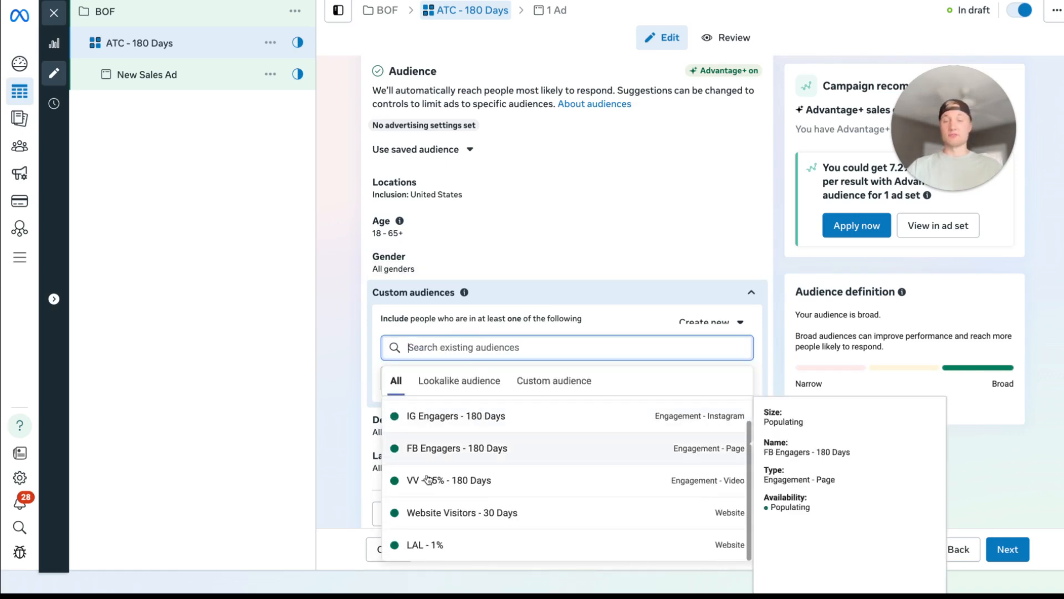
pyautogui.click(345, 323)
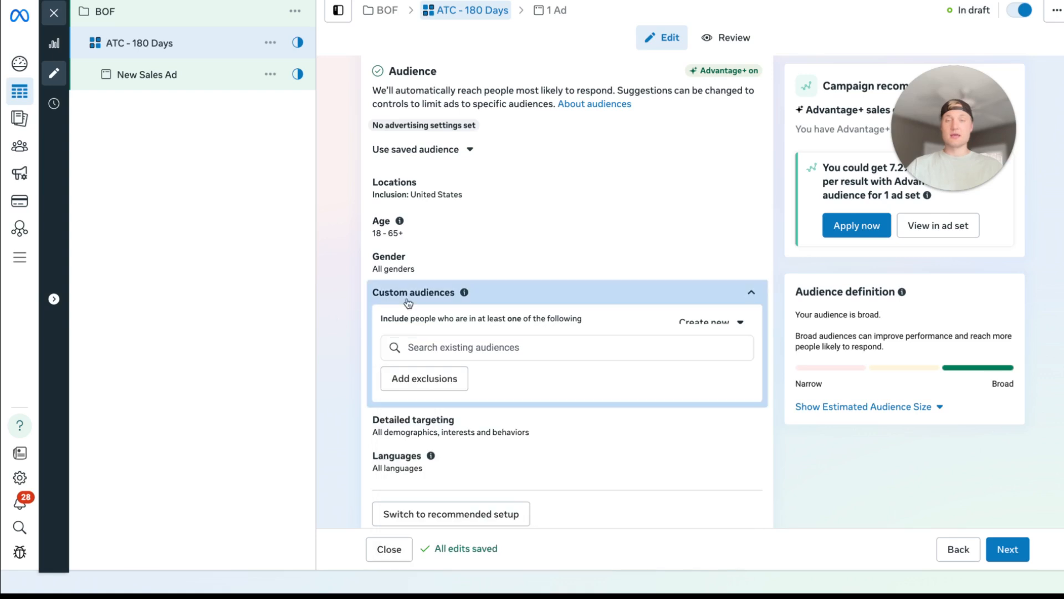
pyautogui.click(498, 351)
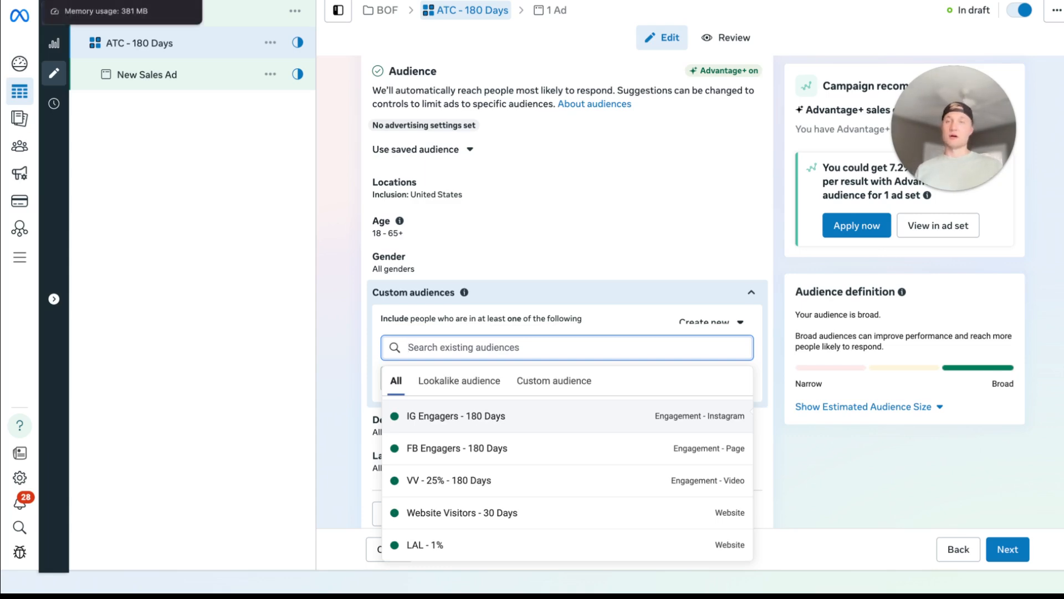
# Check the BOF audiences in the Meta Ads Custom Audiences document in Google Docs, return to Ads Manager and close the audience list.
pyautogui.click(111, 0)
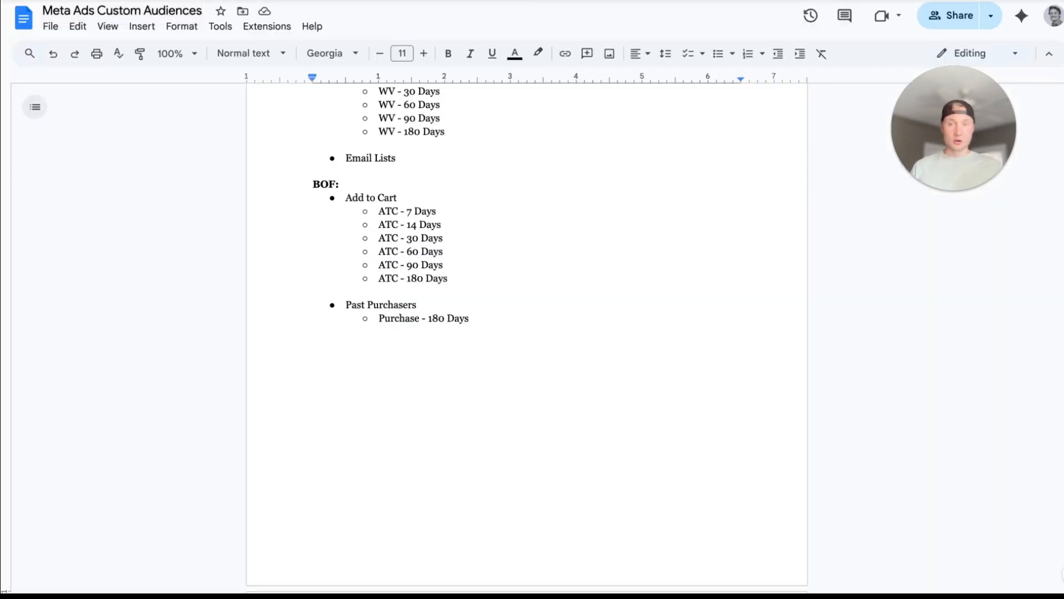
pyautogui.click(130, 0)
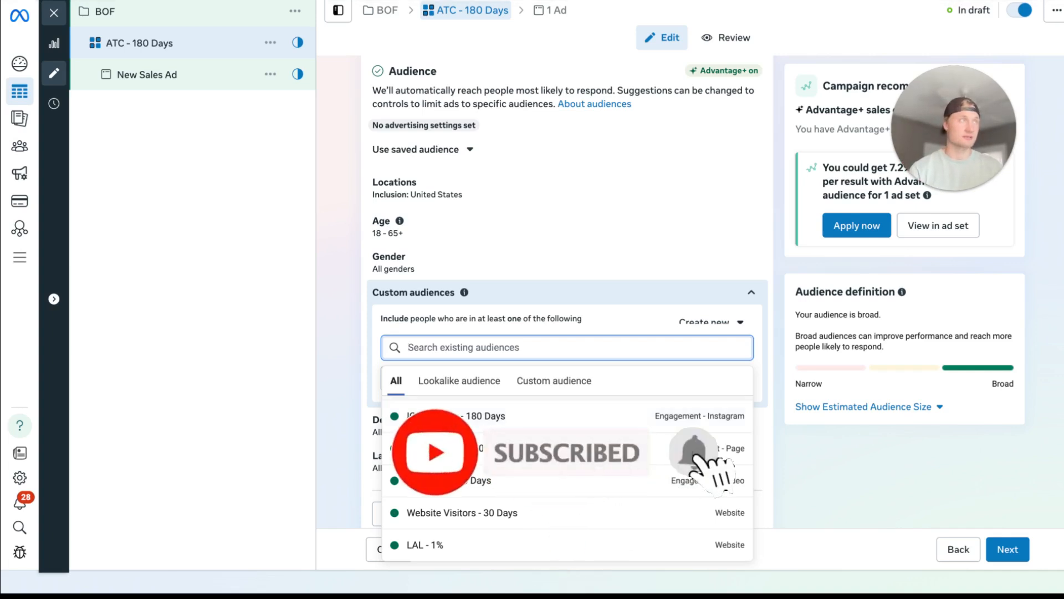
pyautogui.click(742, 595)
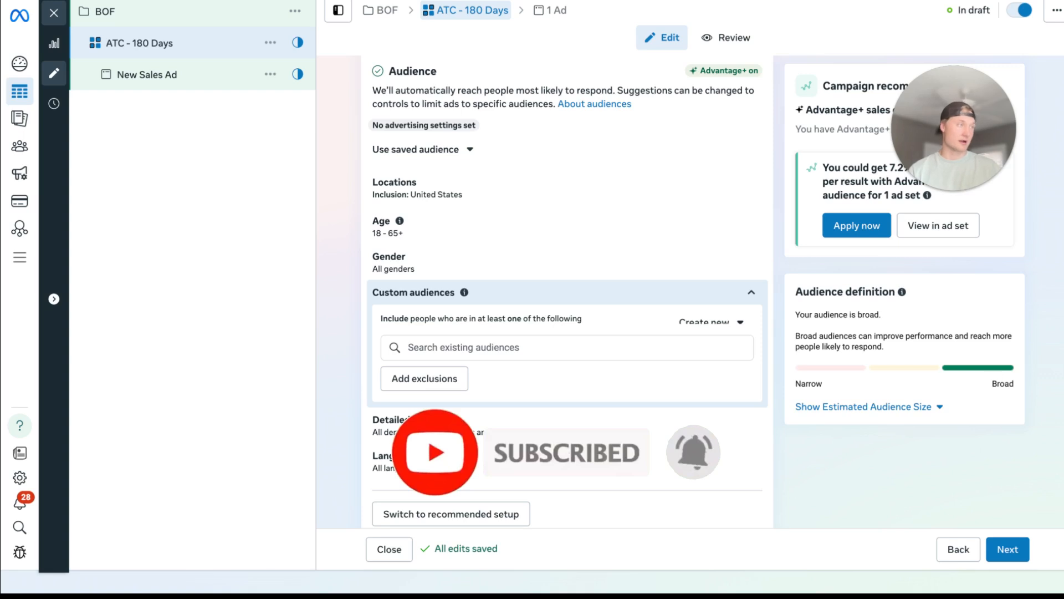